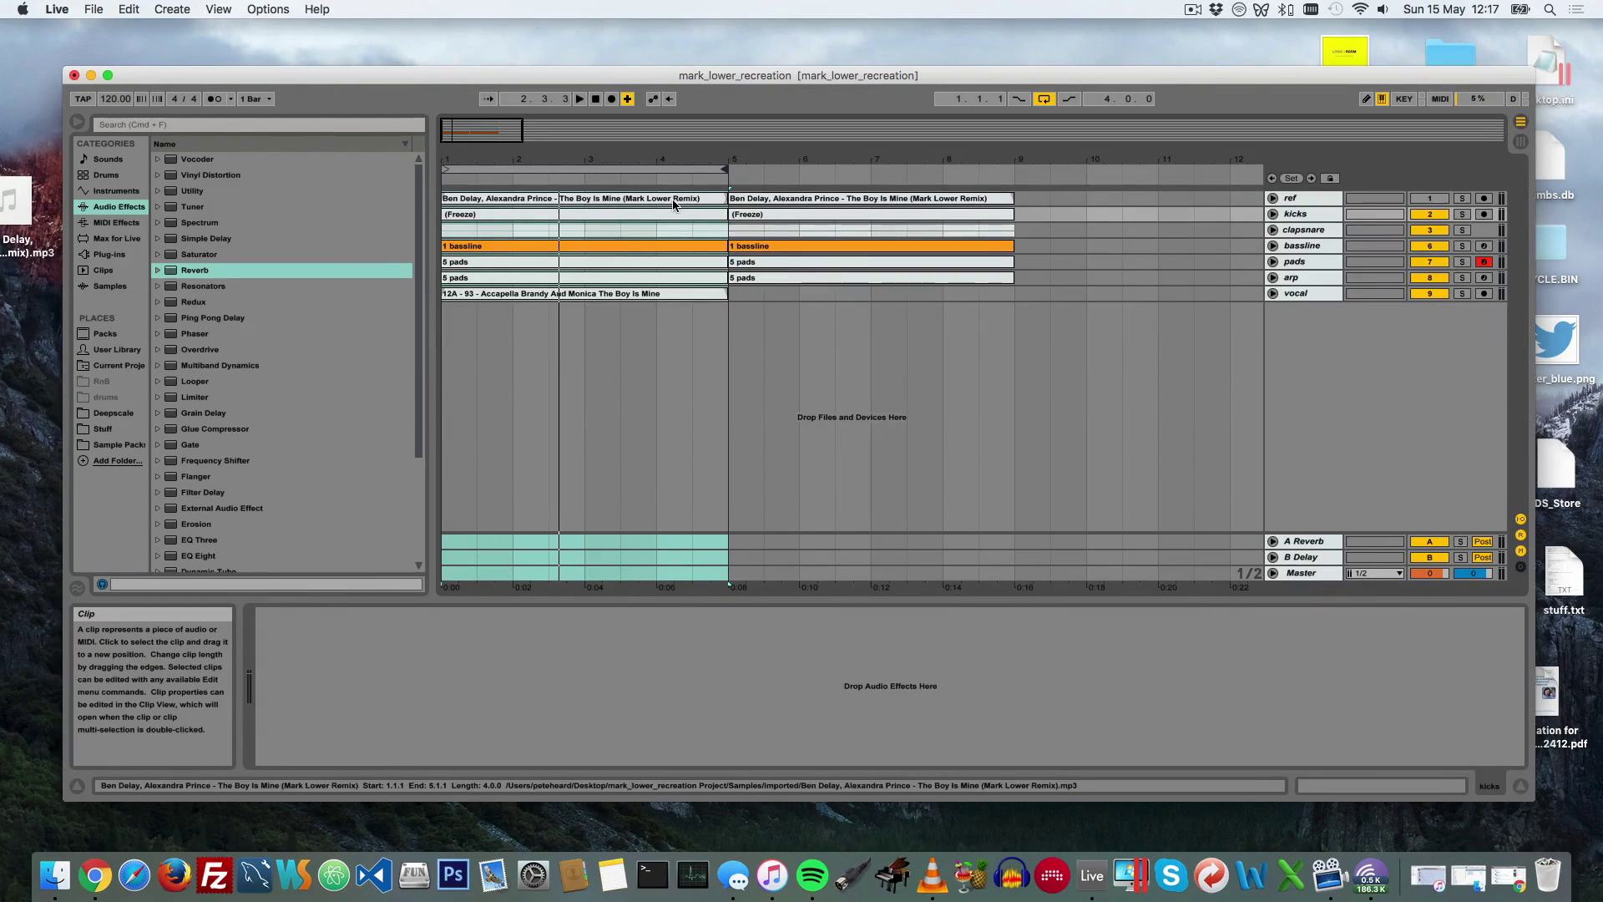
Step: Listen to the ref track soloed, and play back the full recreation from the start for comparison
click(1462, 201)
key(space)
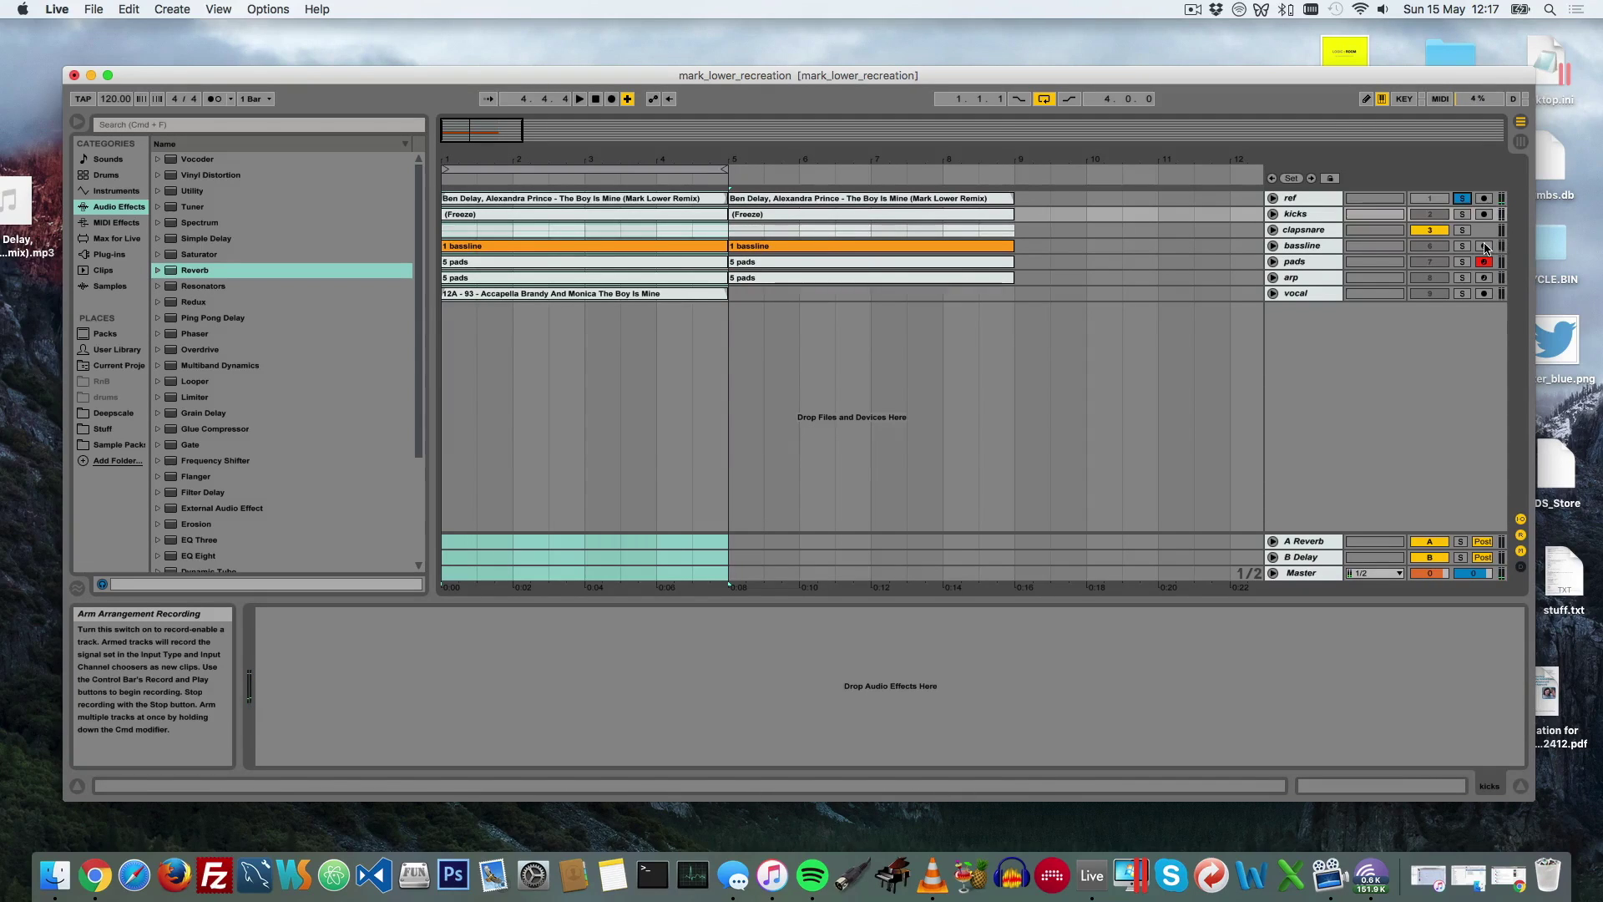
key(Return)
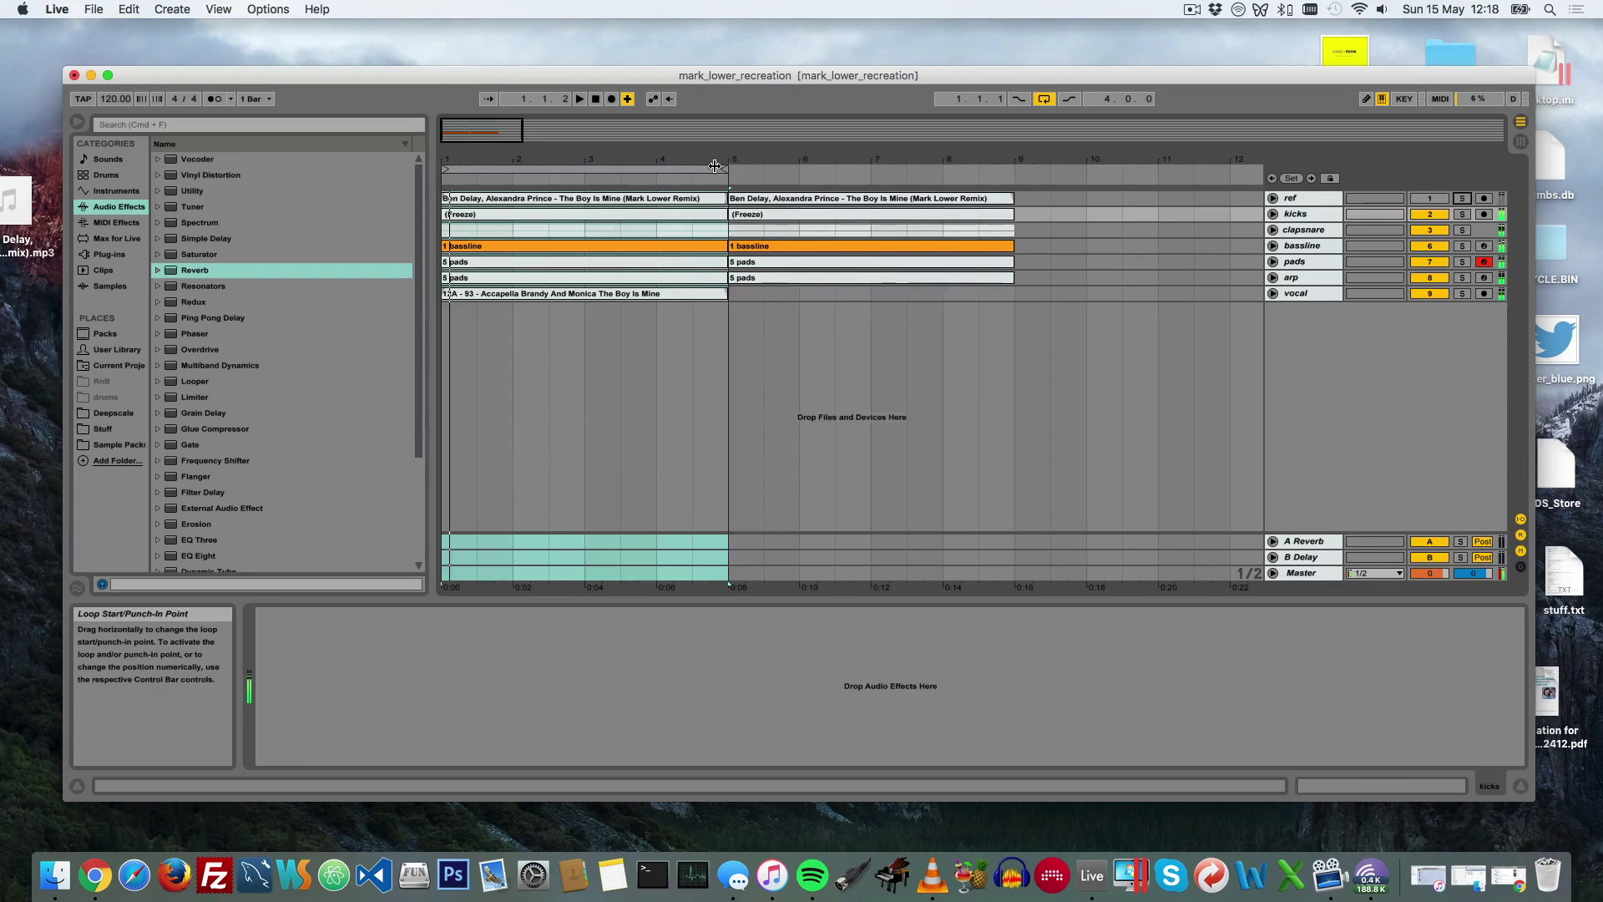
Step: Switch to Chrome and examine the playlists on the Deepscale SoundCloud profile, including the samples and resources playlist
click(94, 874)
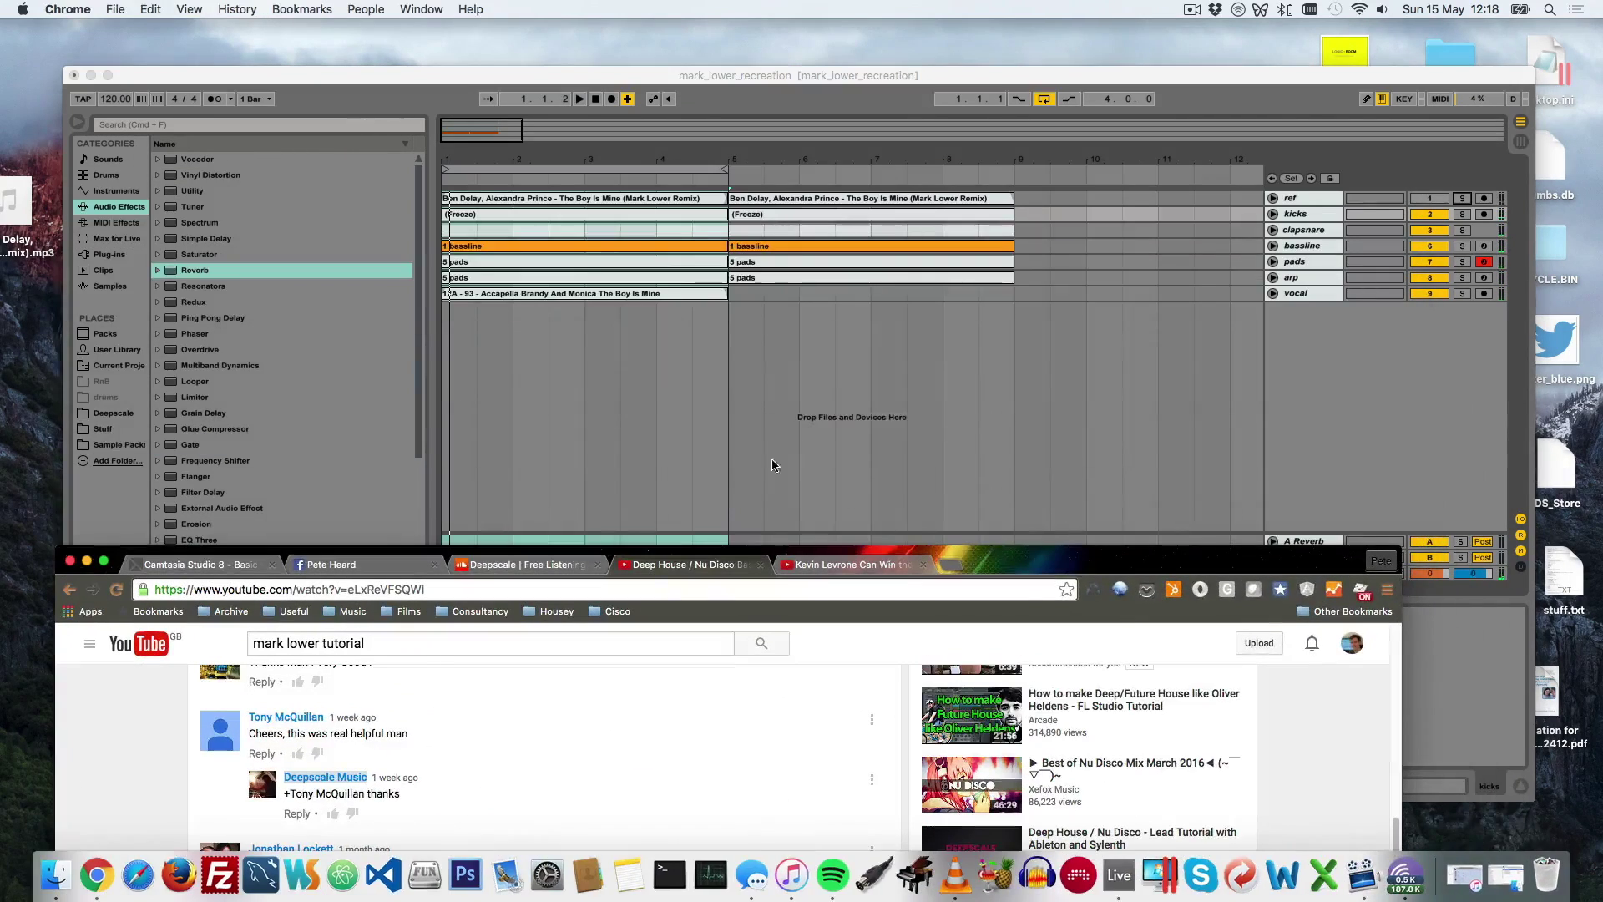
drag(1028, 559, 1074, 123)
click(526, 137)
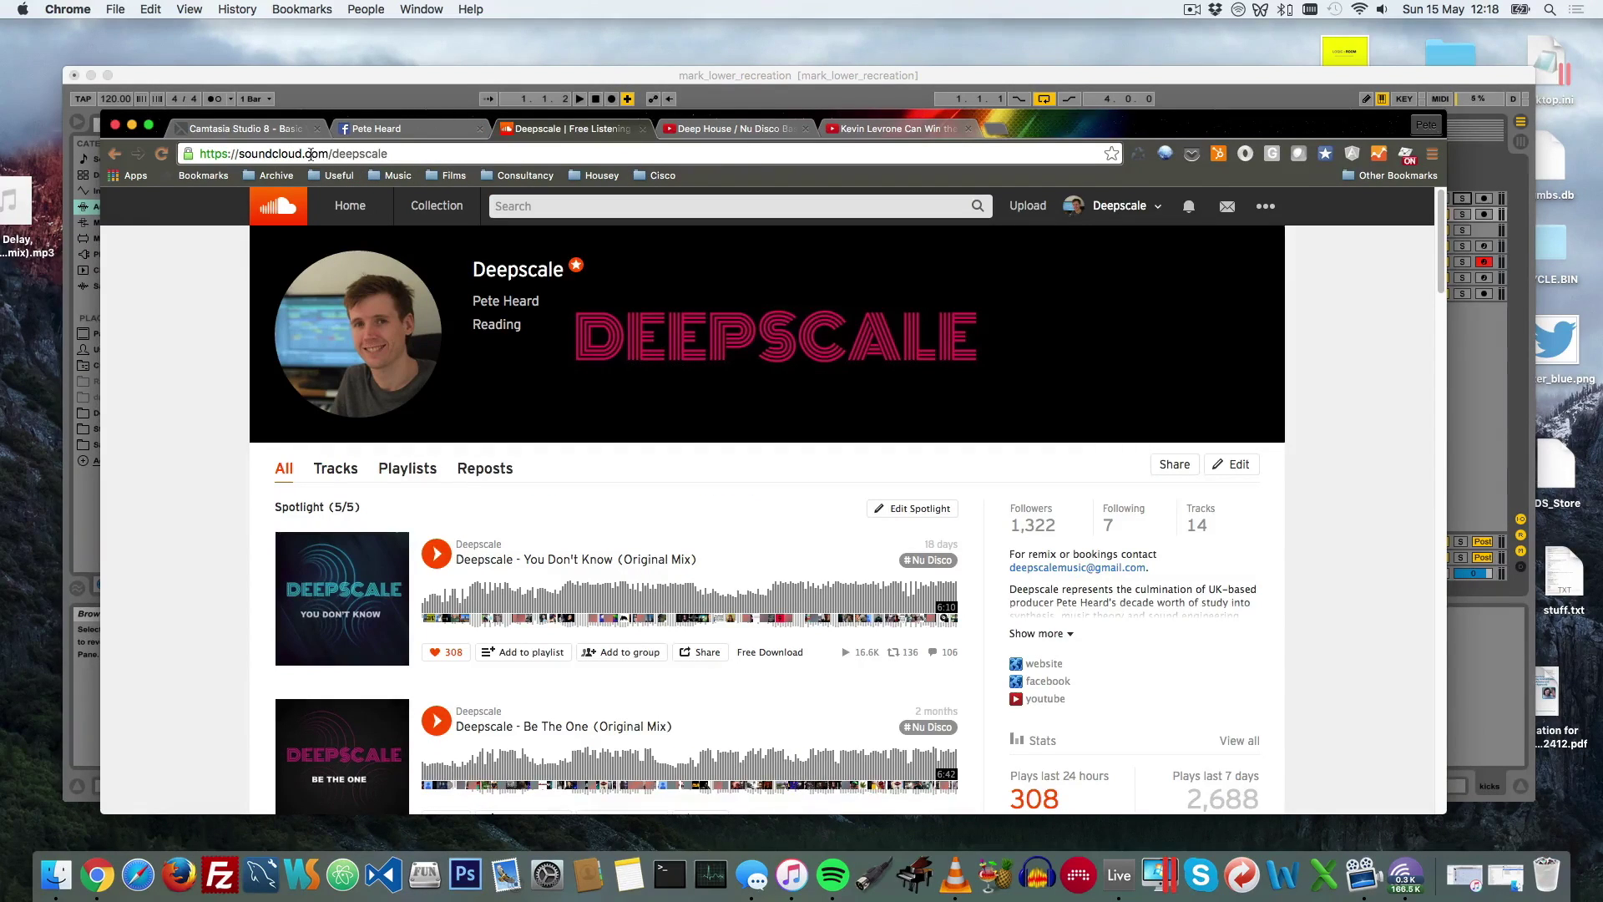
click(405, 154)
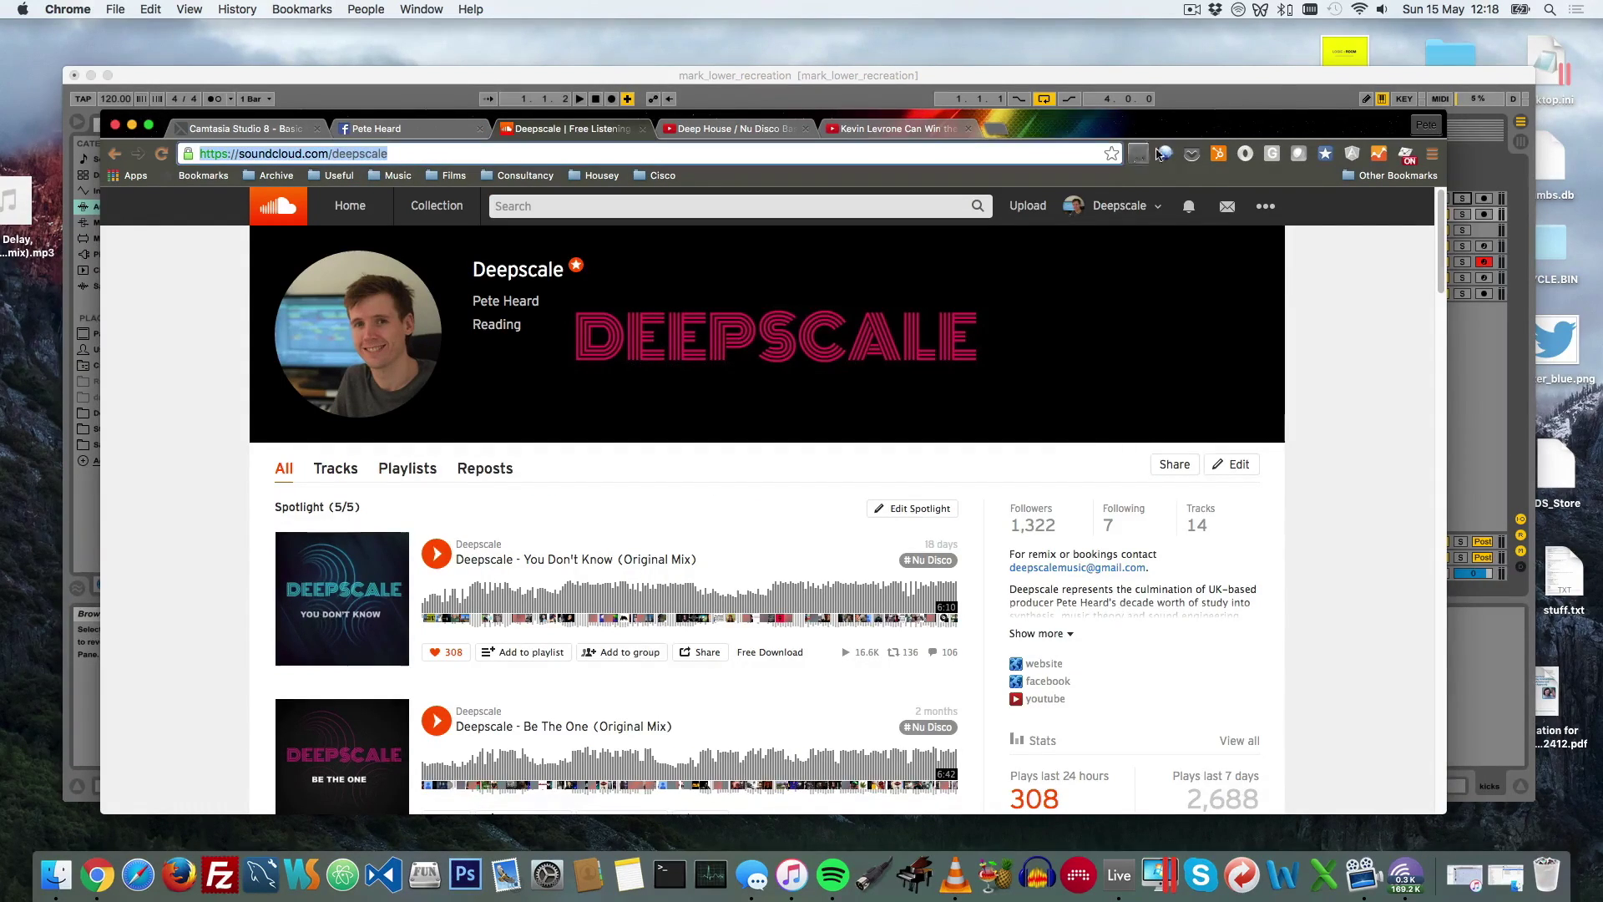
drag(1249, 123, 1255, 84)
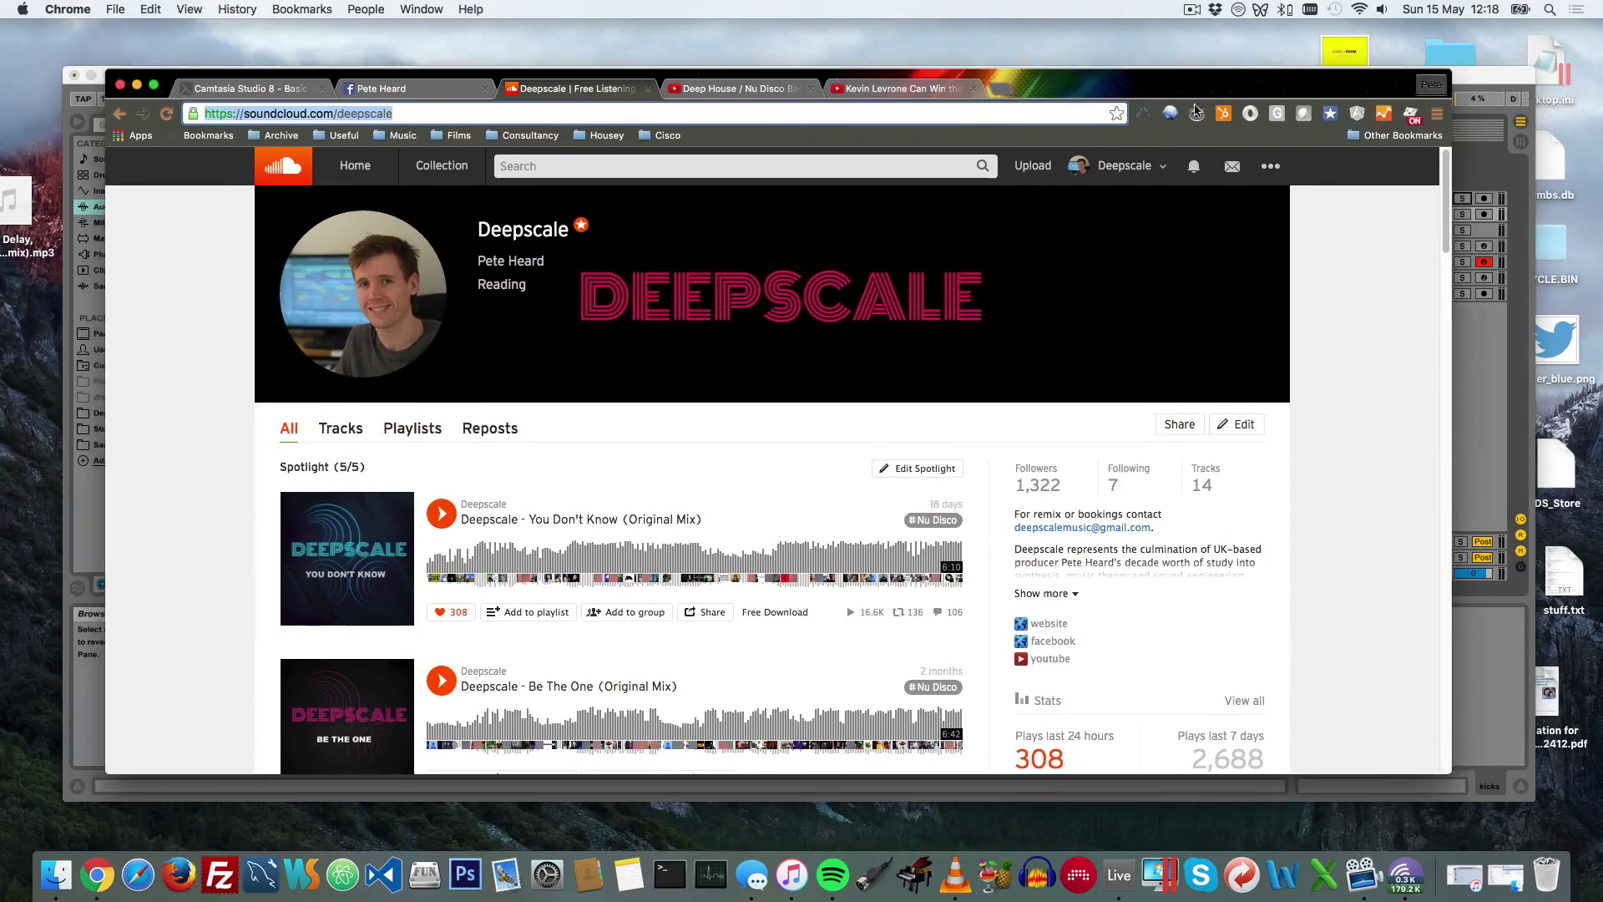
click(411, 430)
scroll(177, 367, down, 4)
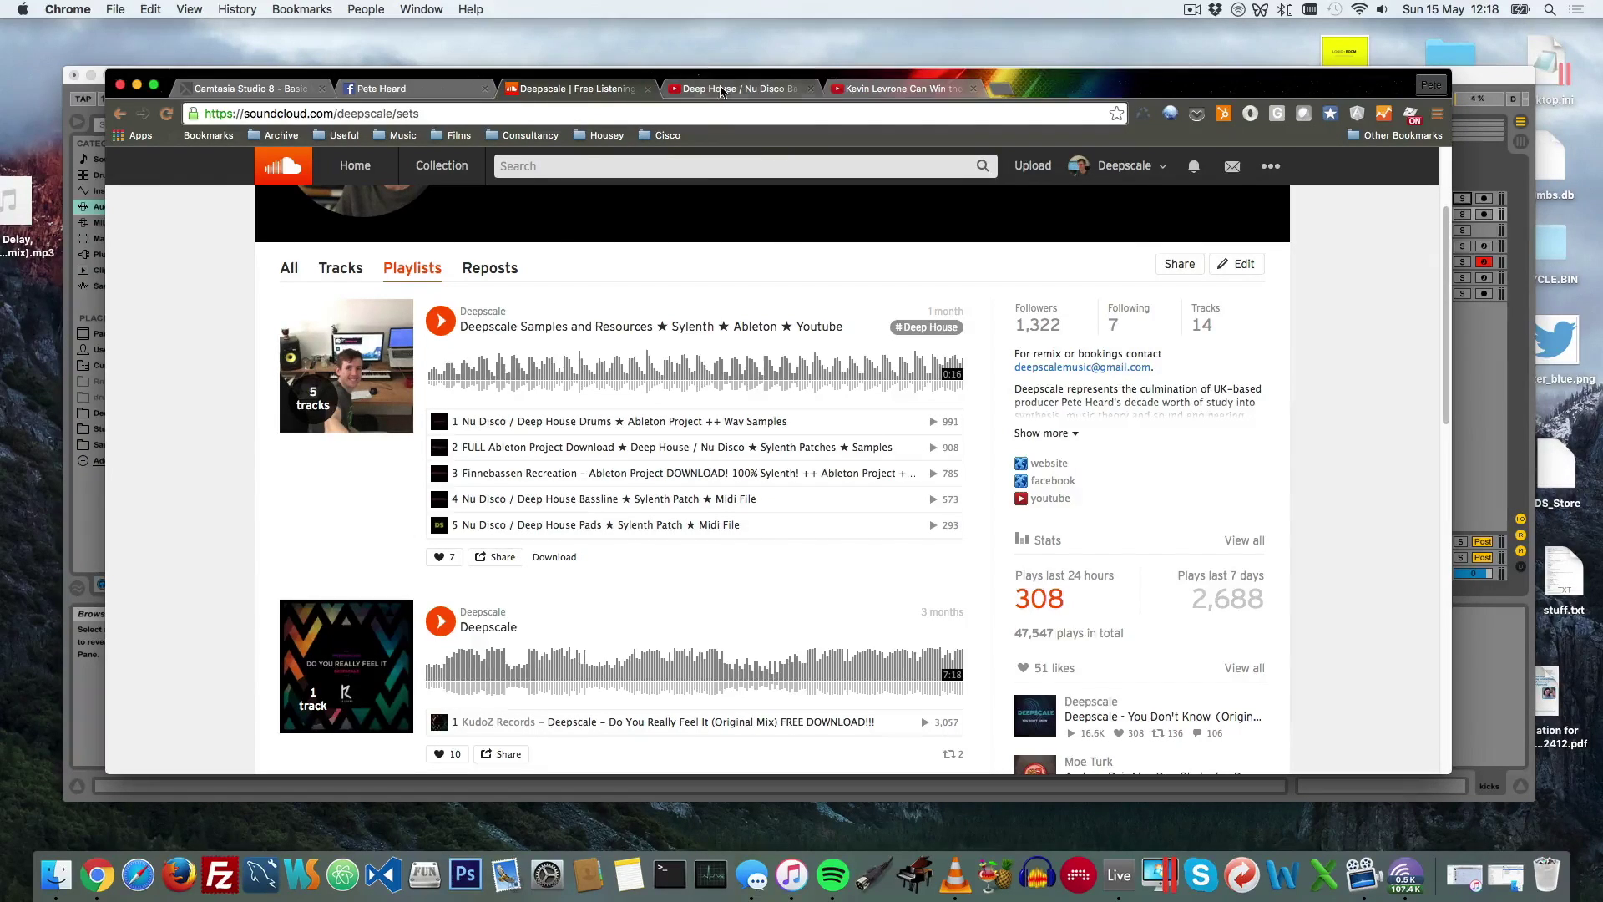
Step: Return to Ableton Live and enlarge its window to fill most of the screen
drag(1167, 82, 1136, 276)
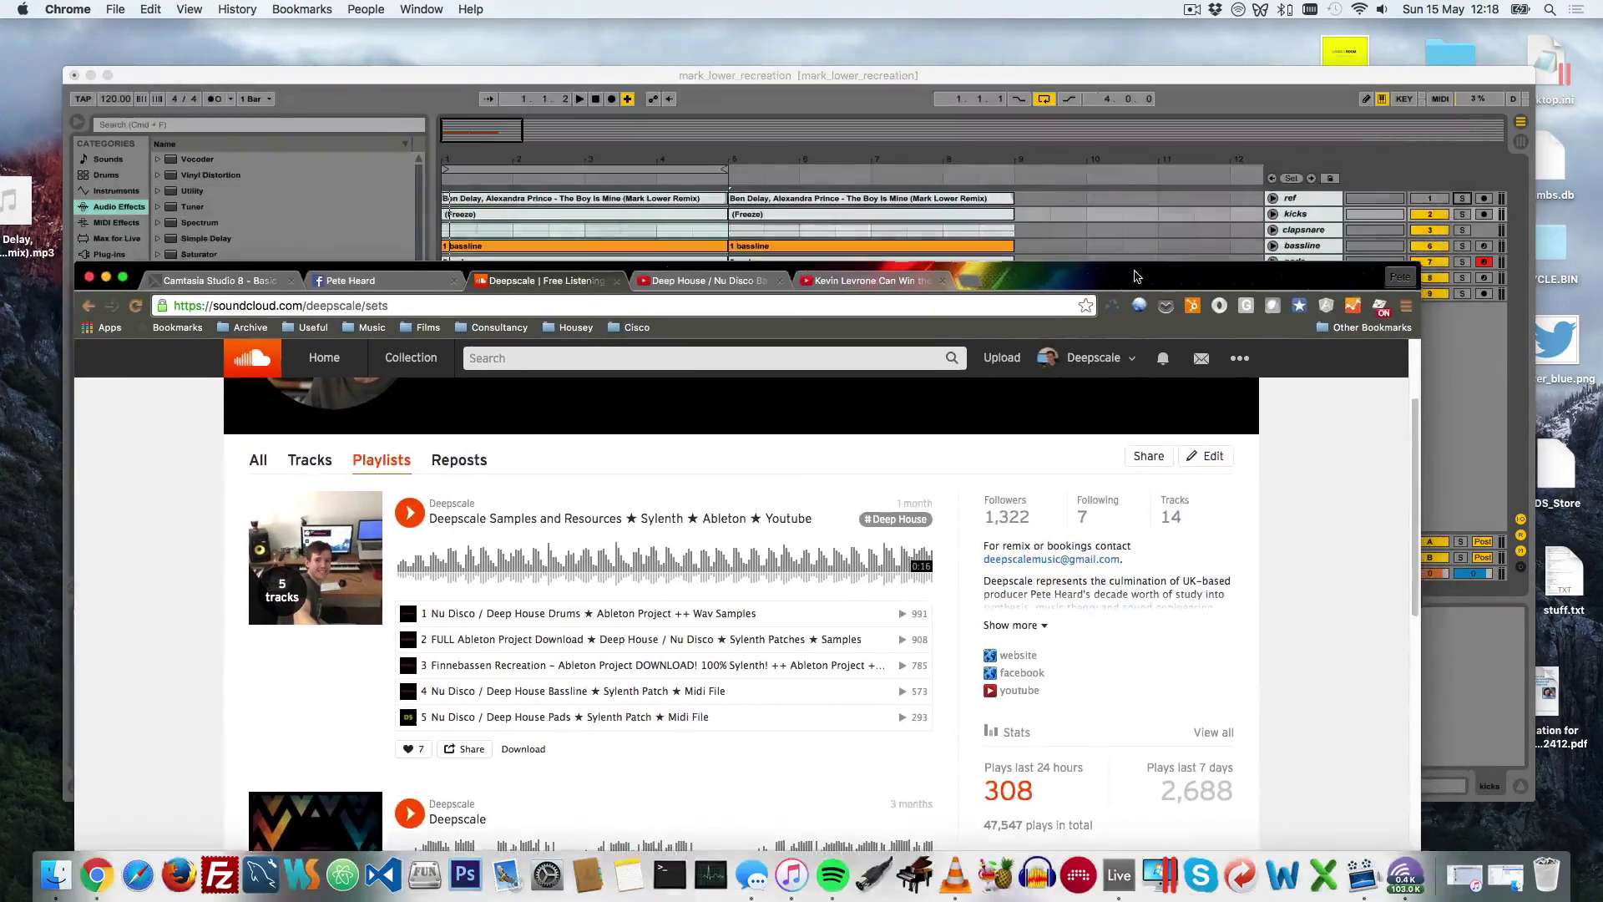
click(359, 83)
drag(359, 83, 375, 68)
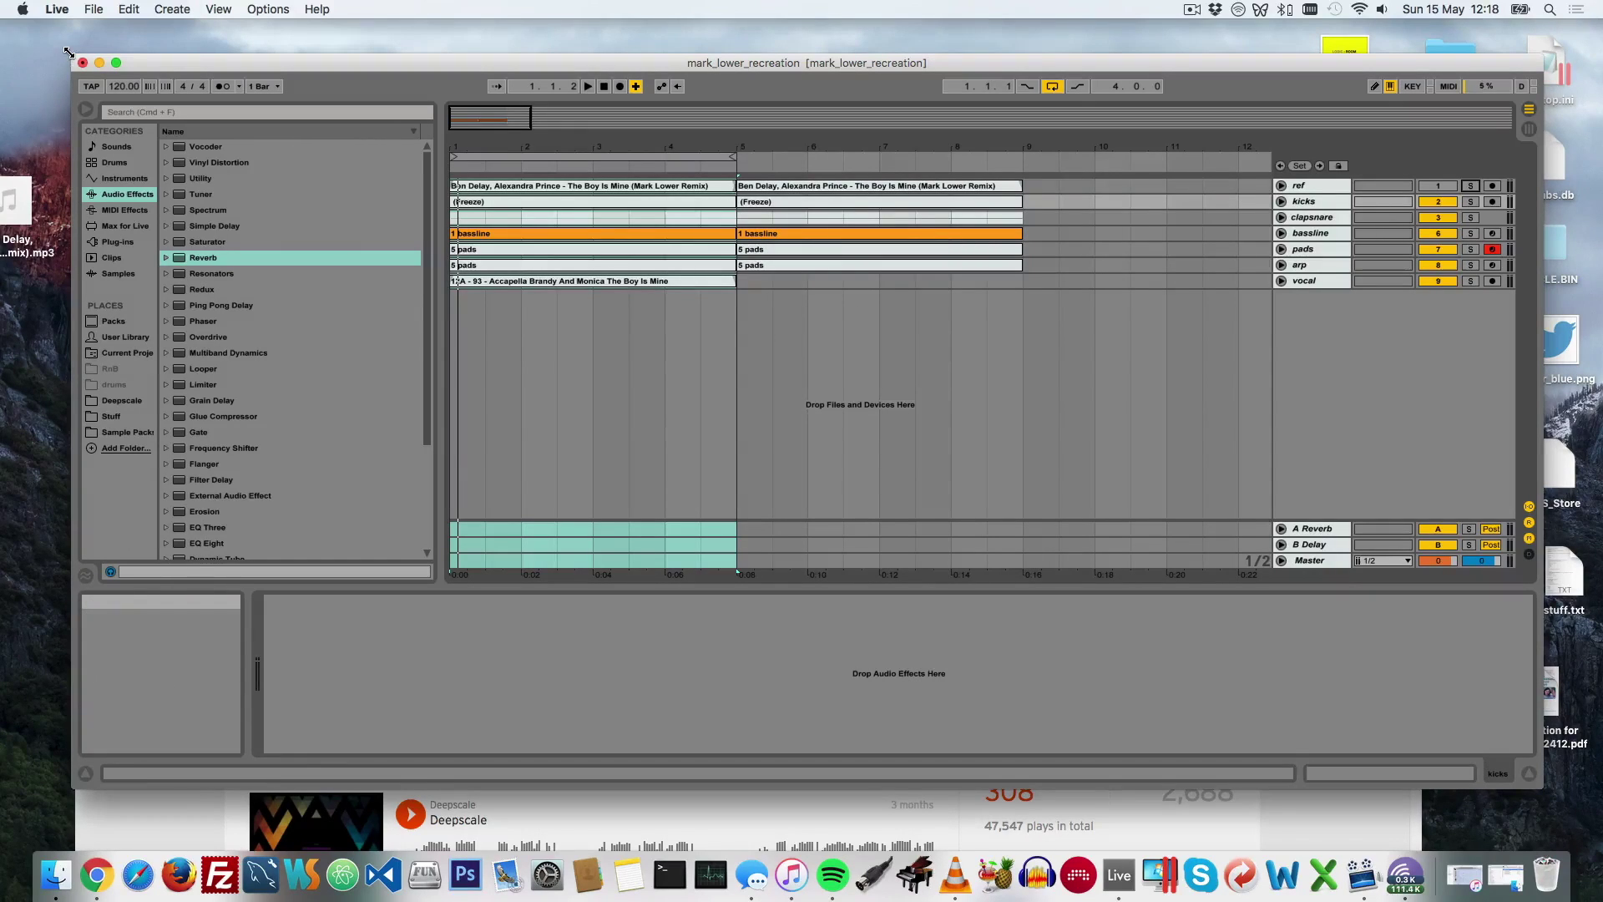
drag(70, 53, 5, 24)
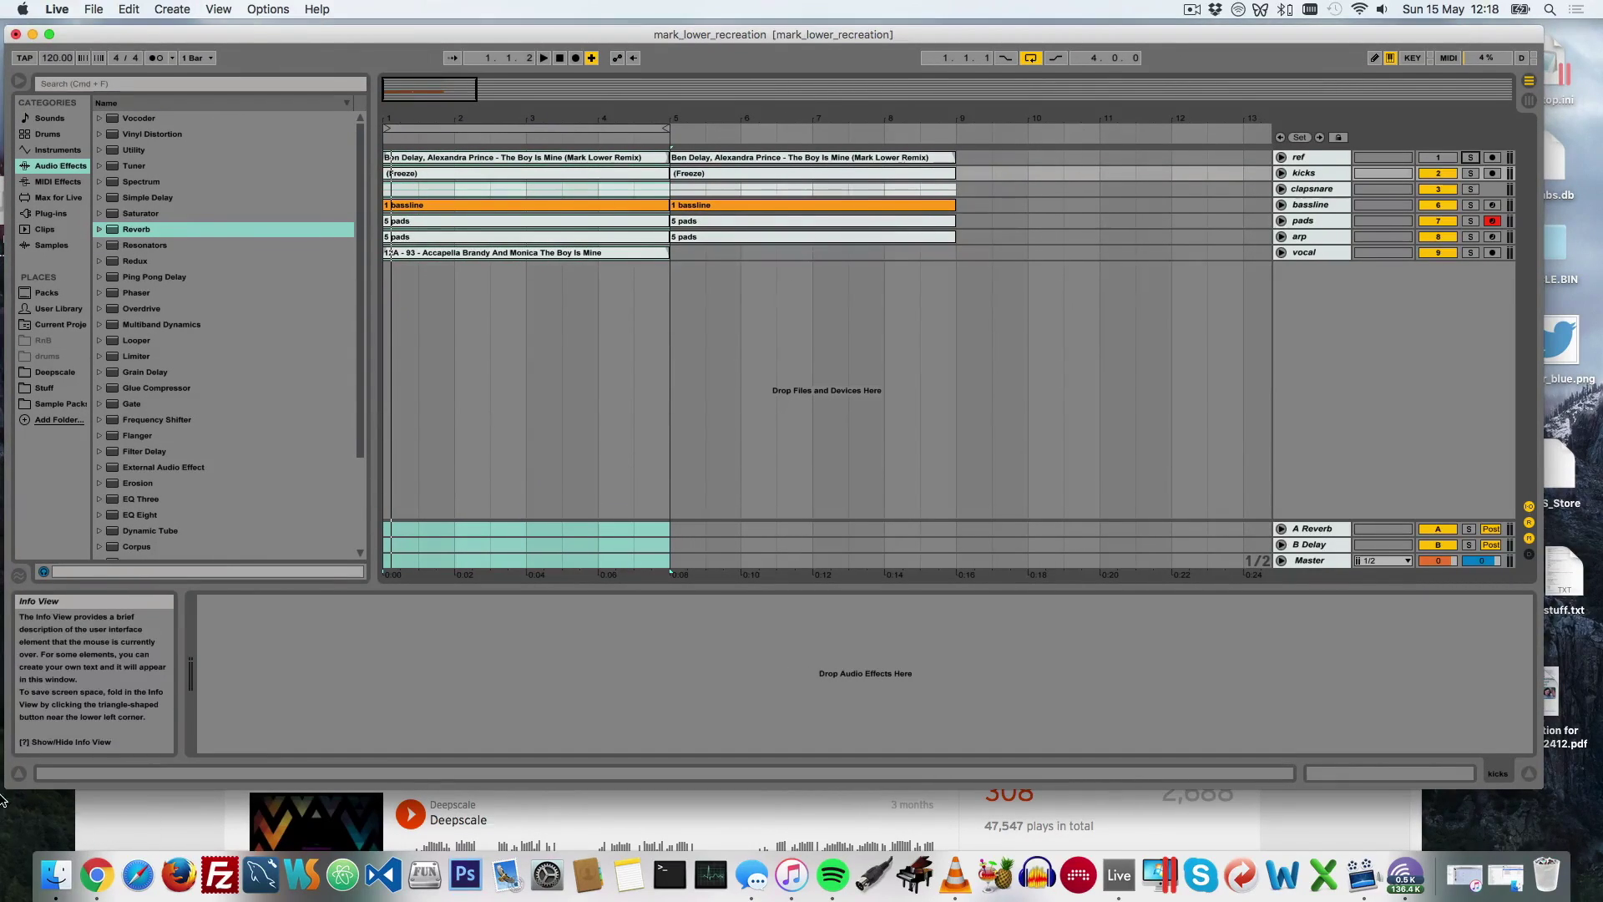
drag(4, 792, 13, 847)
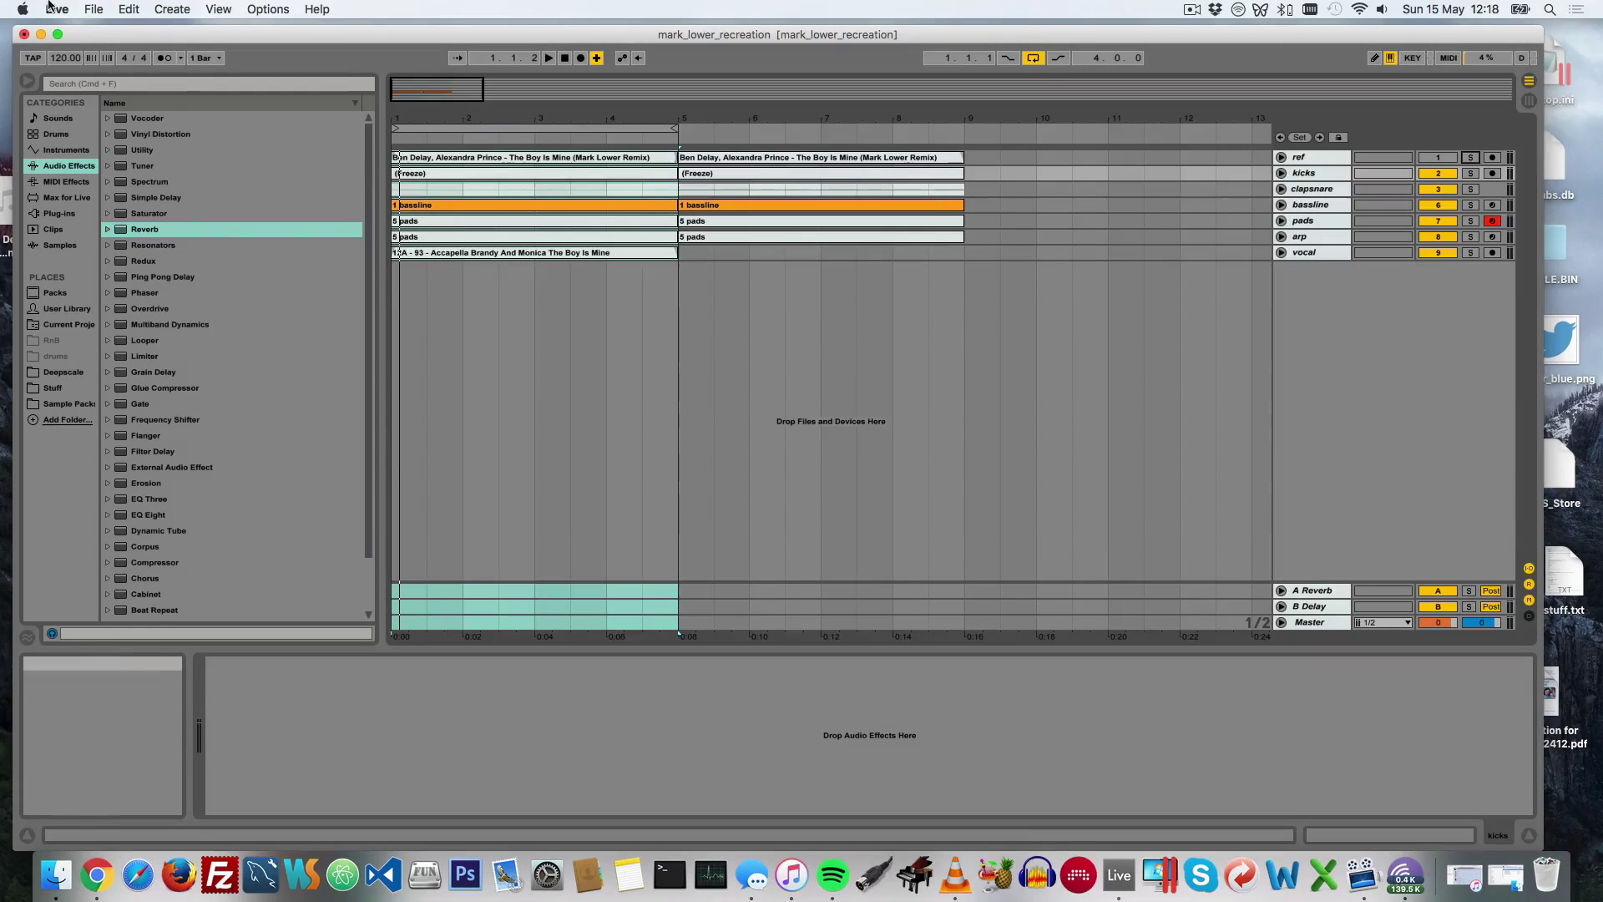
Step: Solo the kicks track and listen to its pattern
click(1470, 174)
key(space)
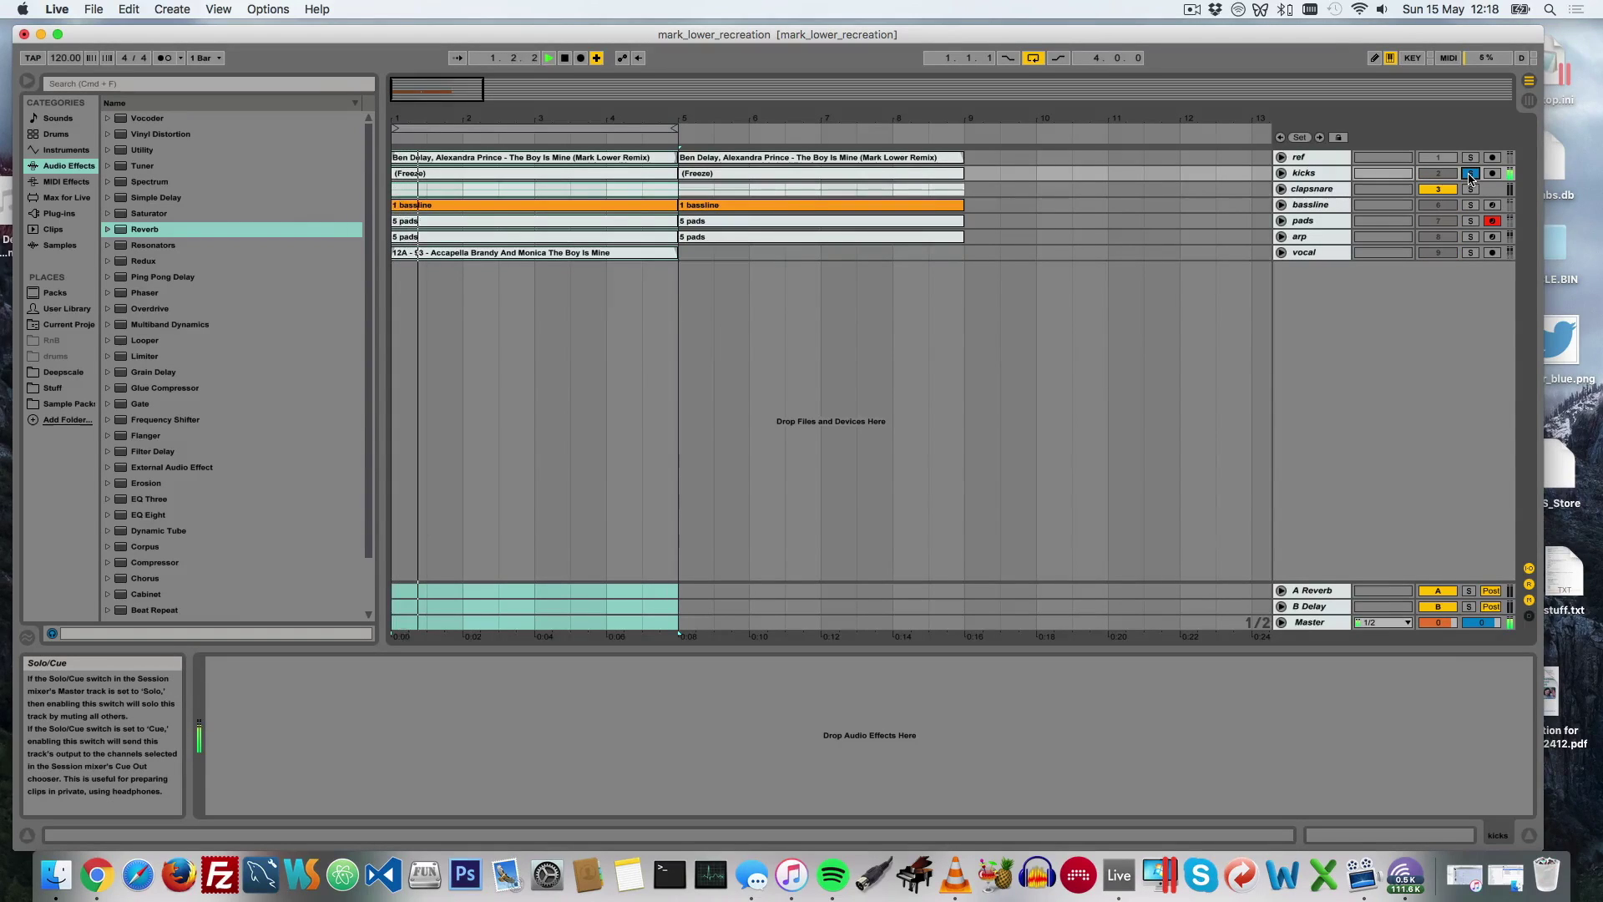
key(space)
click(1280, 173)
click(1281, 173)
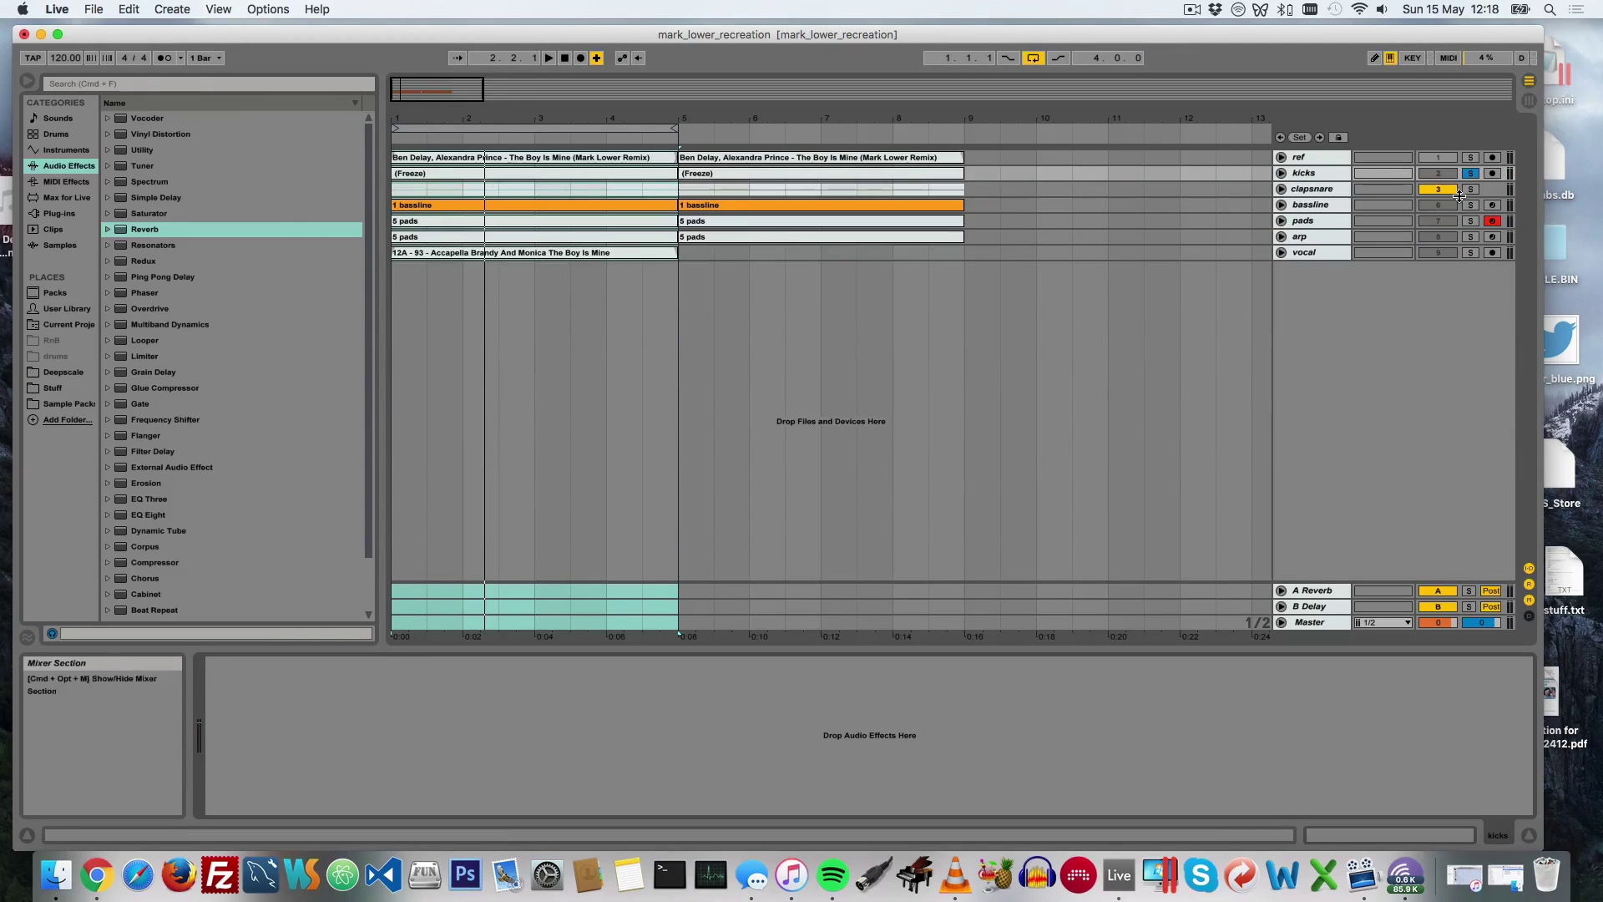
Step: Unfold the clapsnare group and listen to the snare track in solo
click(1280, 188)
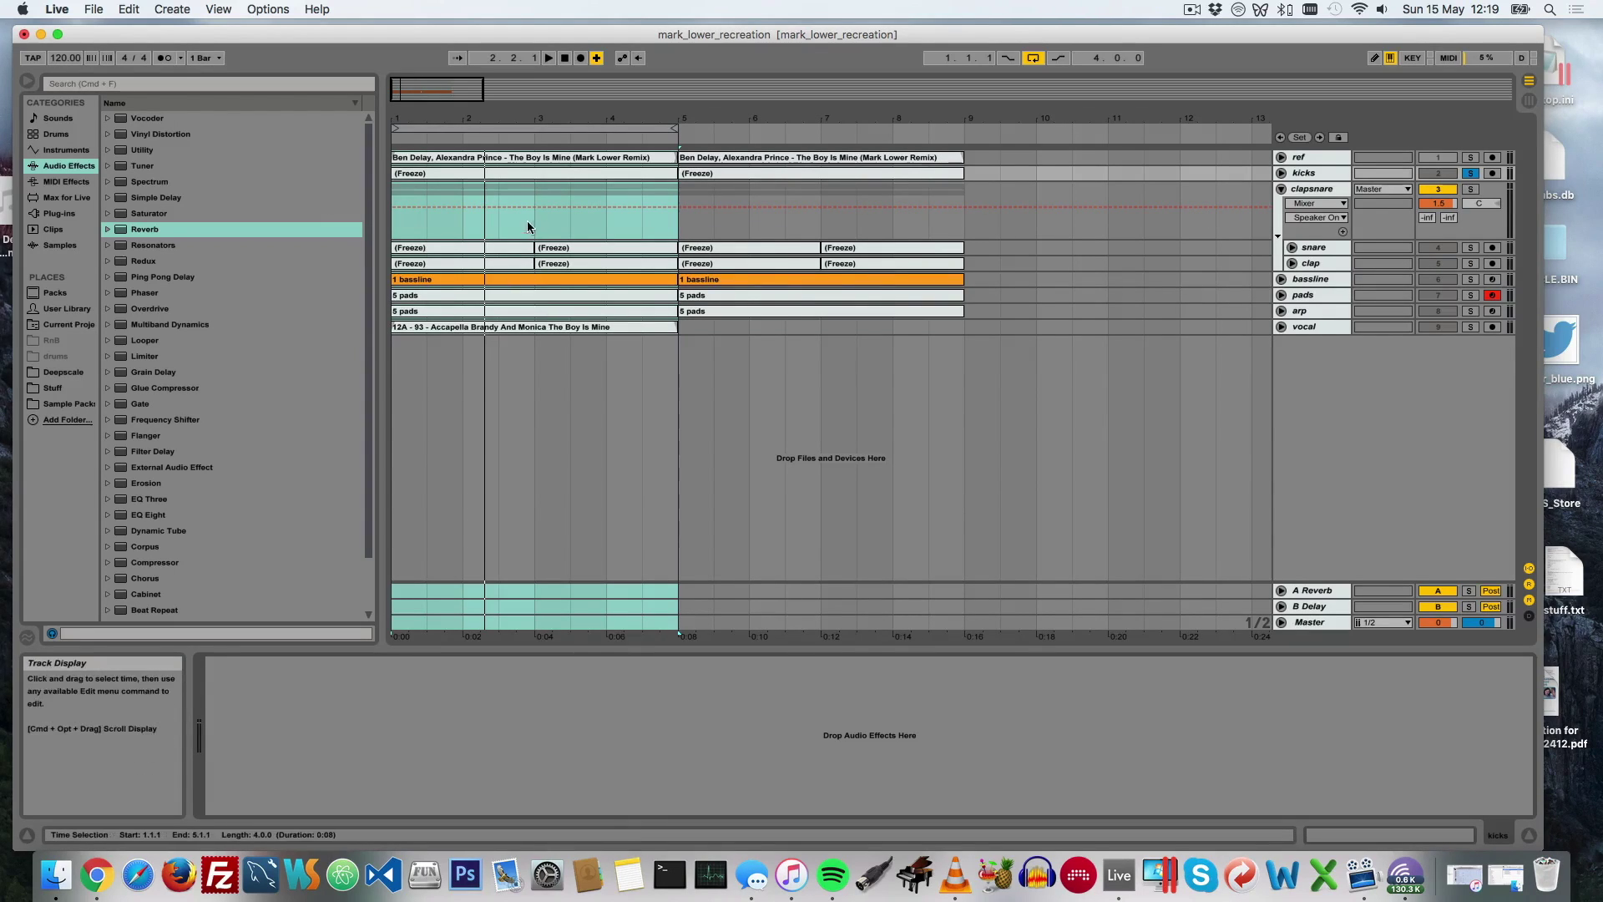
click(964, 206)
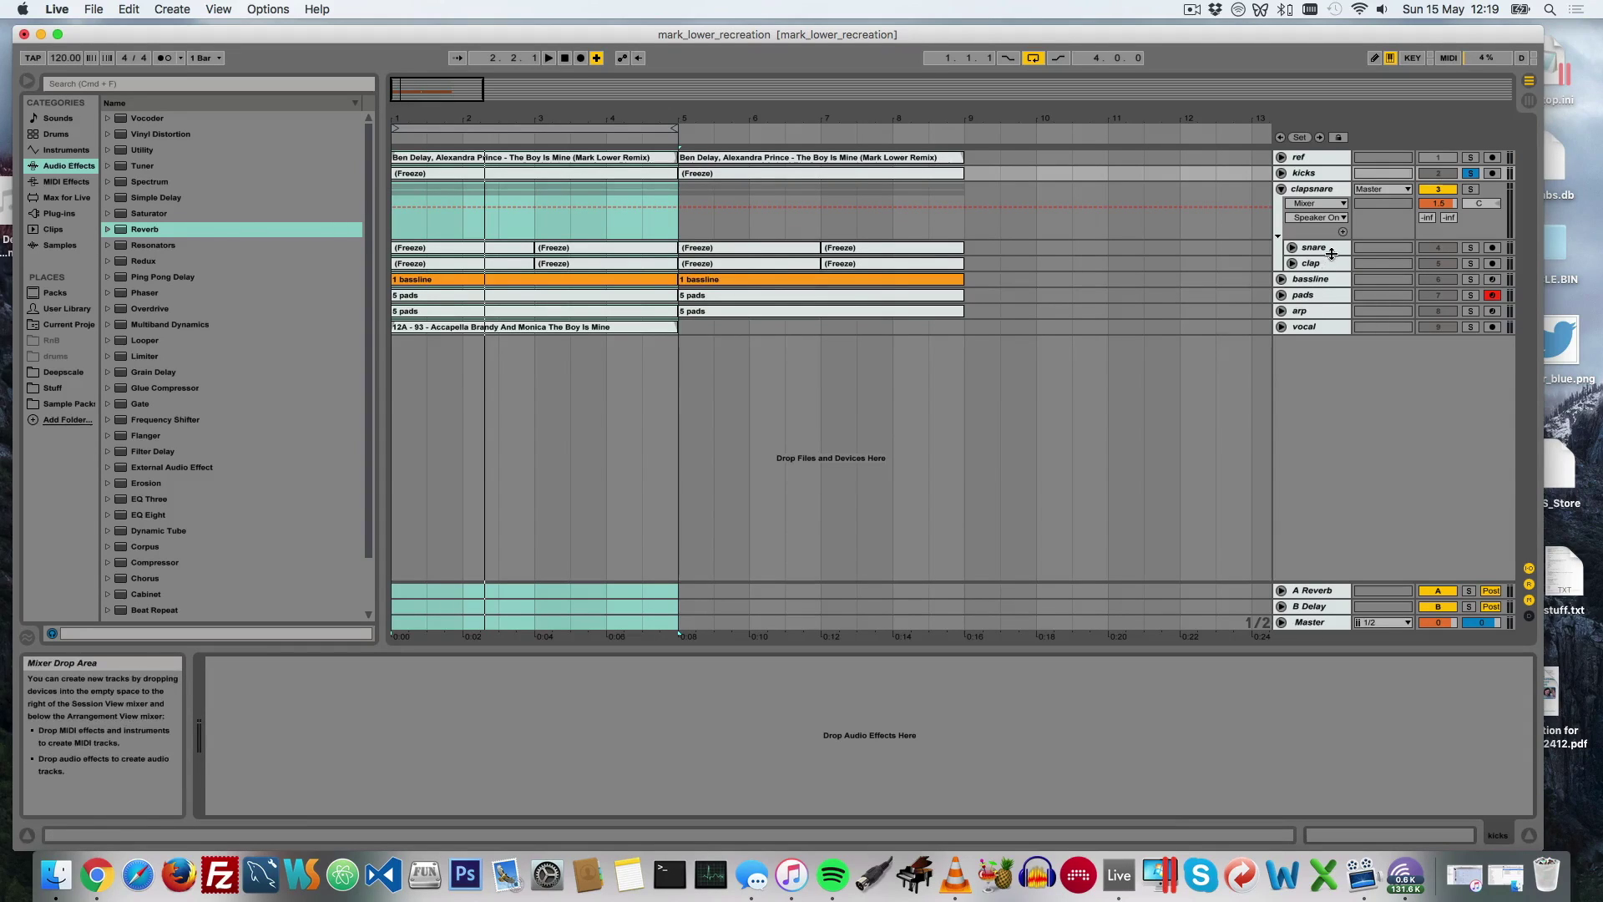
click(1470, 248)
key(space)
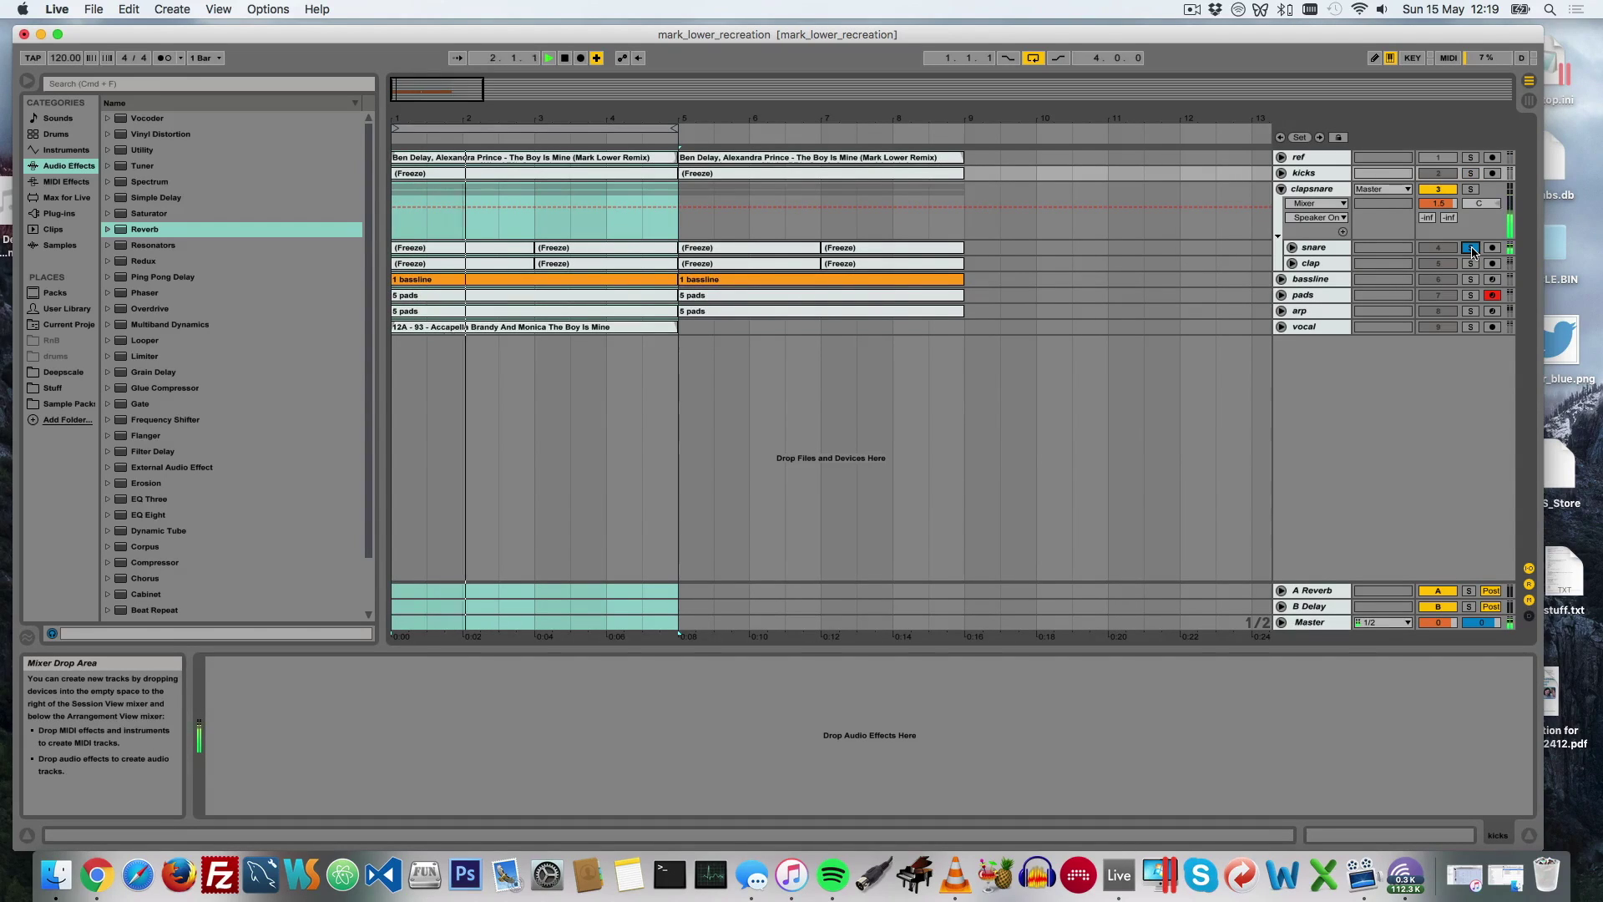
key(space)
Step: Bypass the EQ Eight and both Reverbs on the clapsnare group and play the dry snare
click(1337, 238)
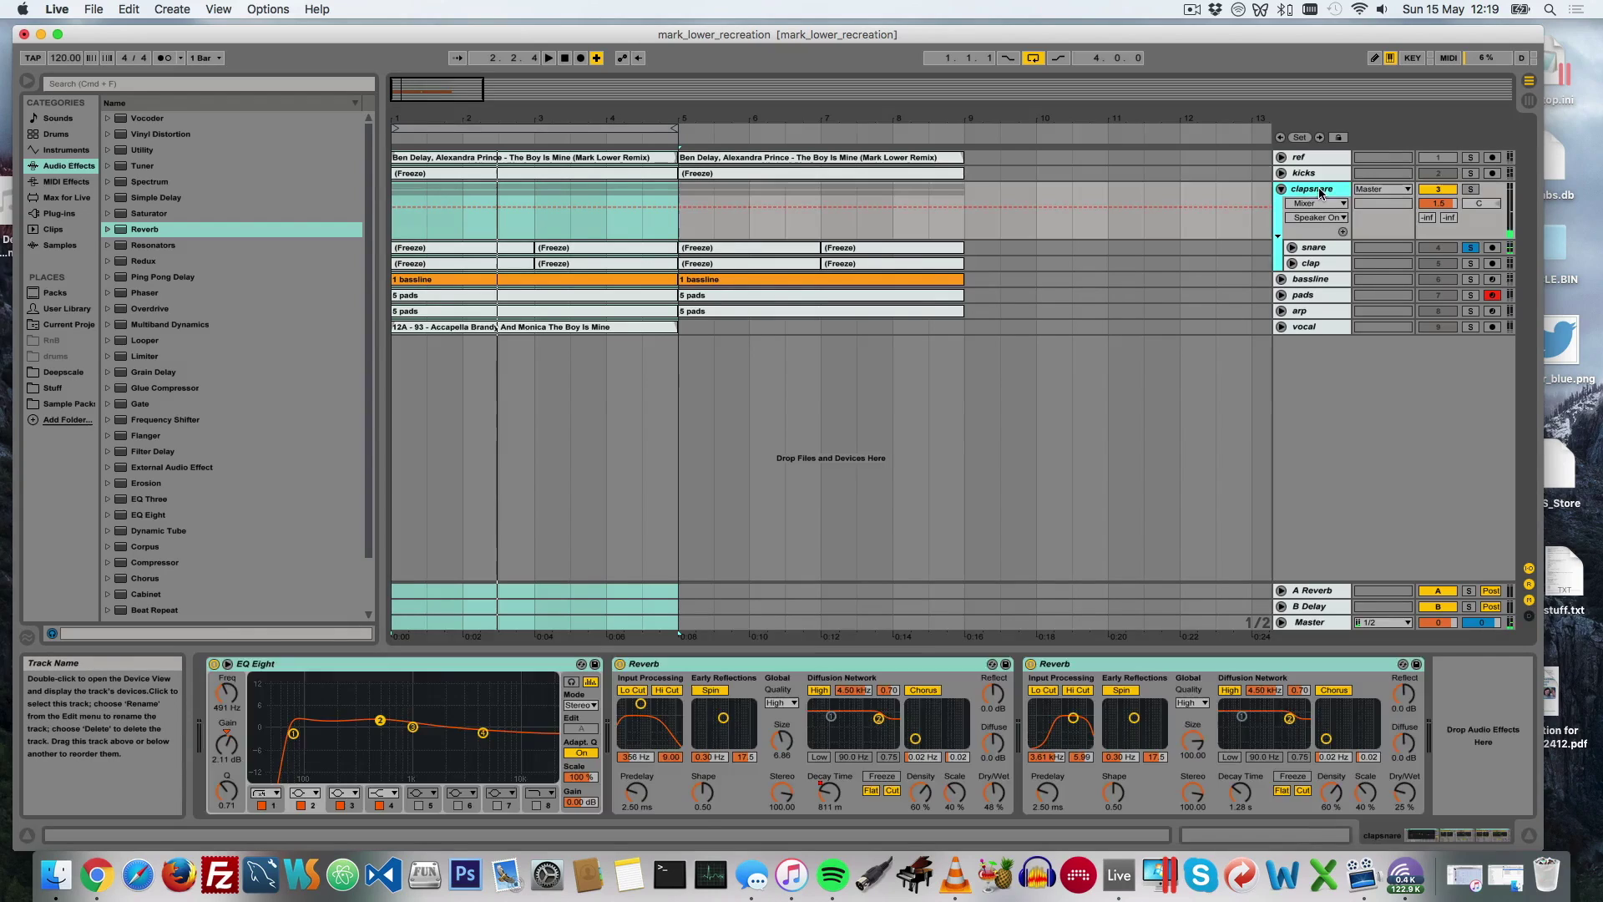
click(619, 664)
click(1030, 663)
key(space)
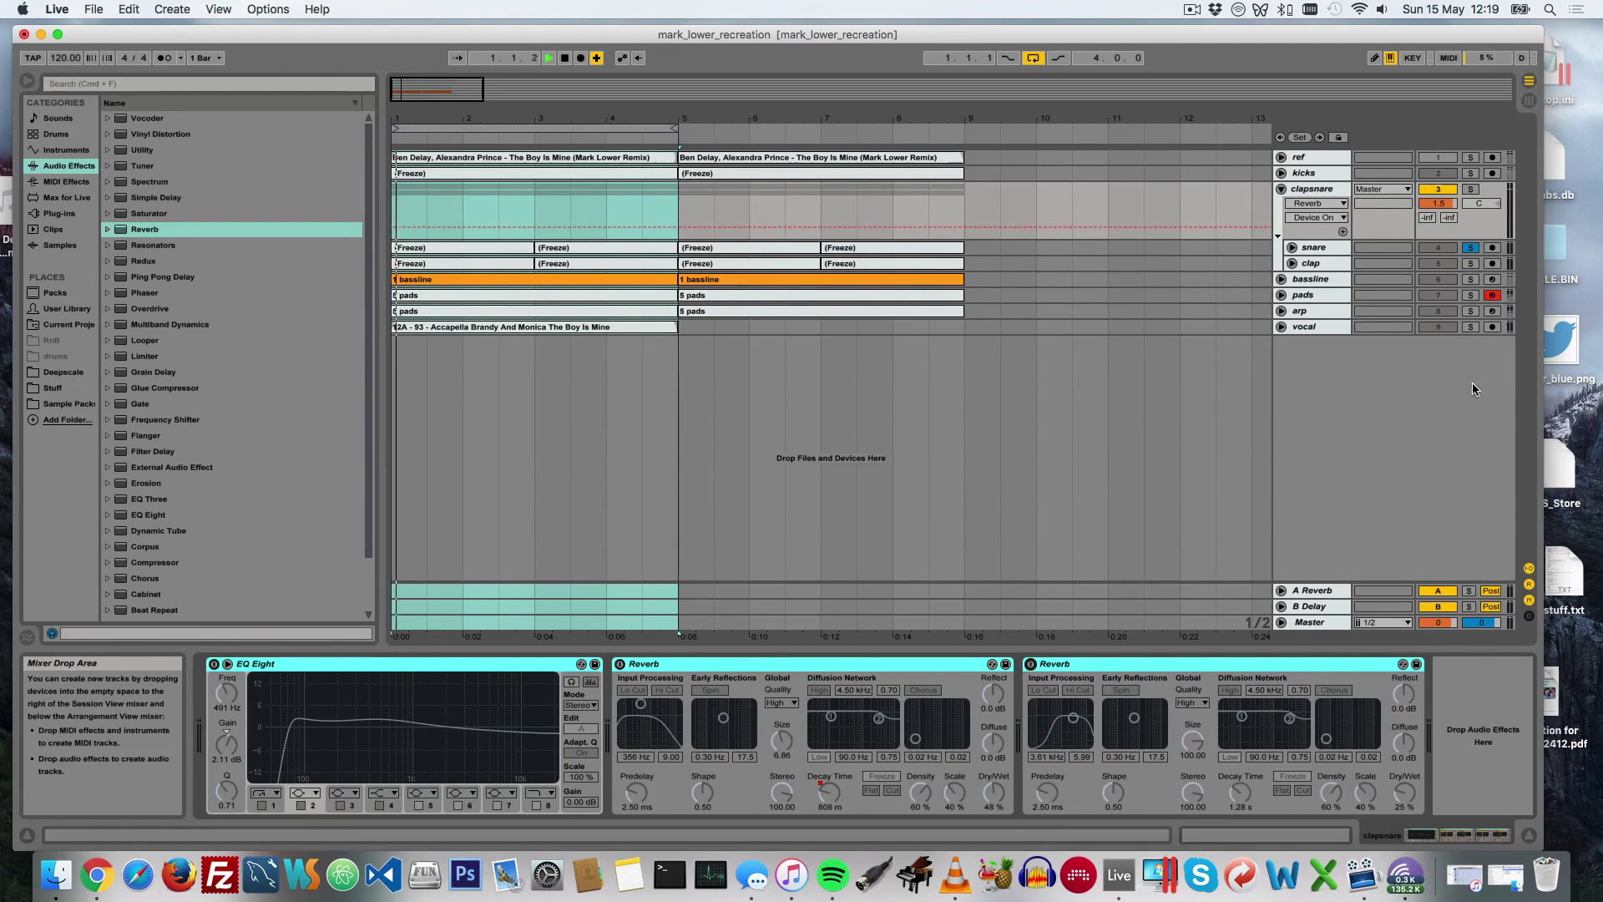
Step: Listen to the dry clap in solo, and play it together with the soloed snare
click(1469, 263)
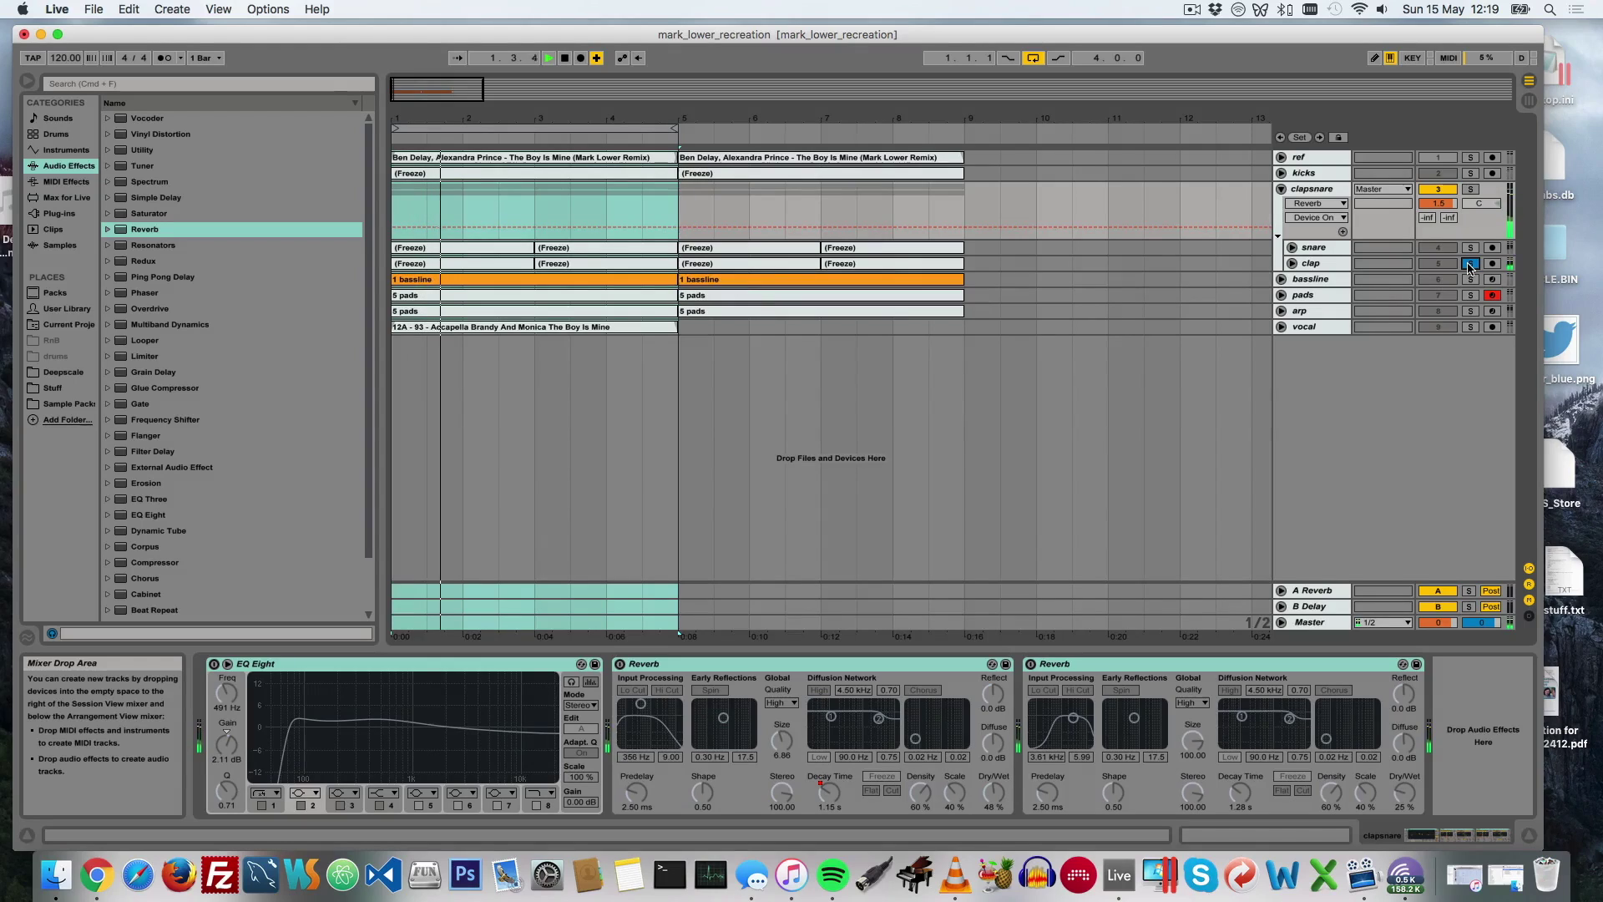
click(1469, 264)
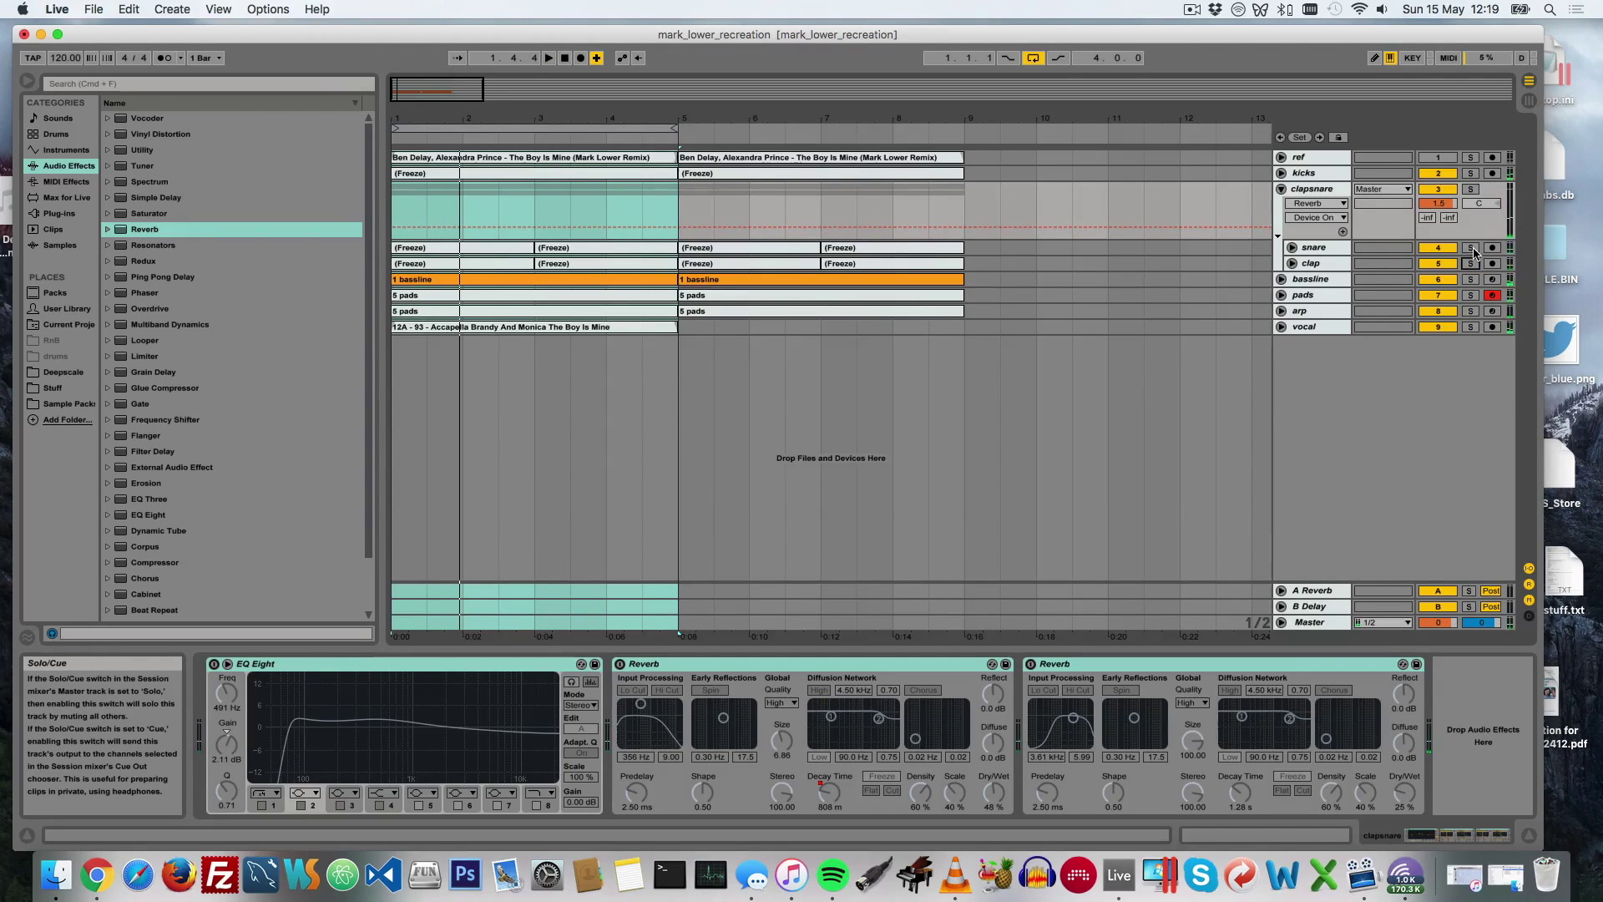
click(1472, 250)
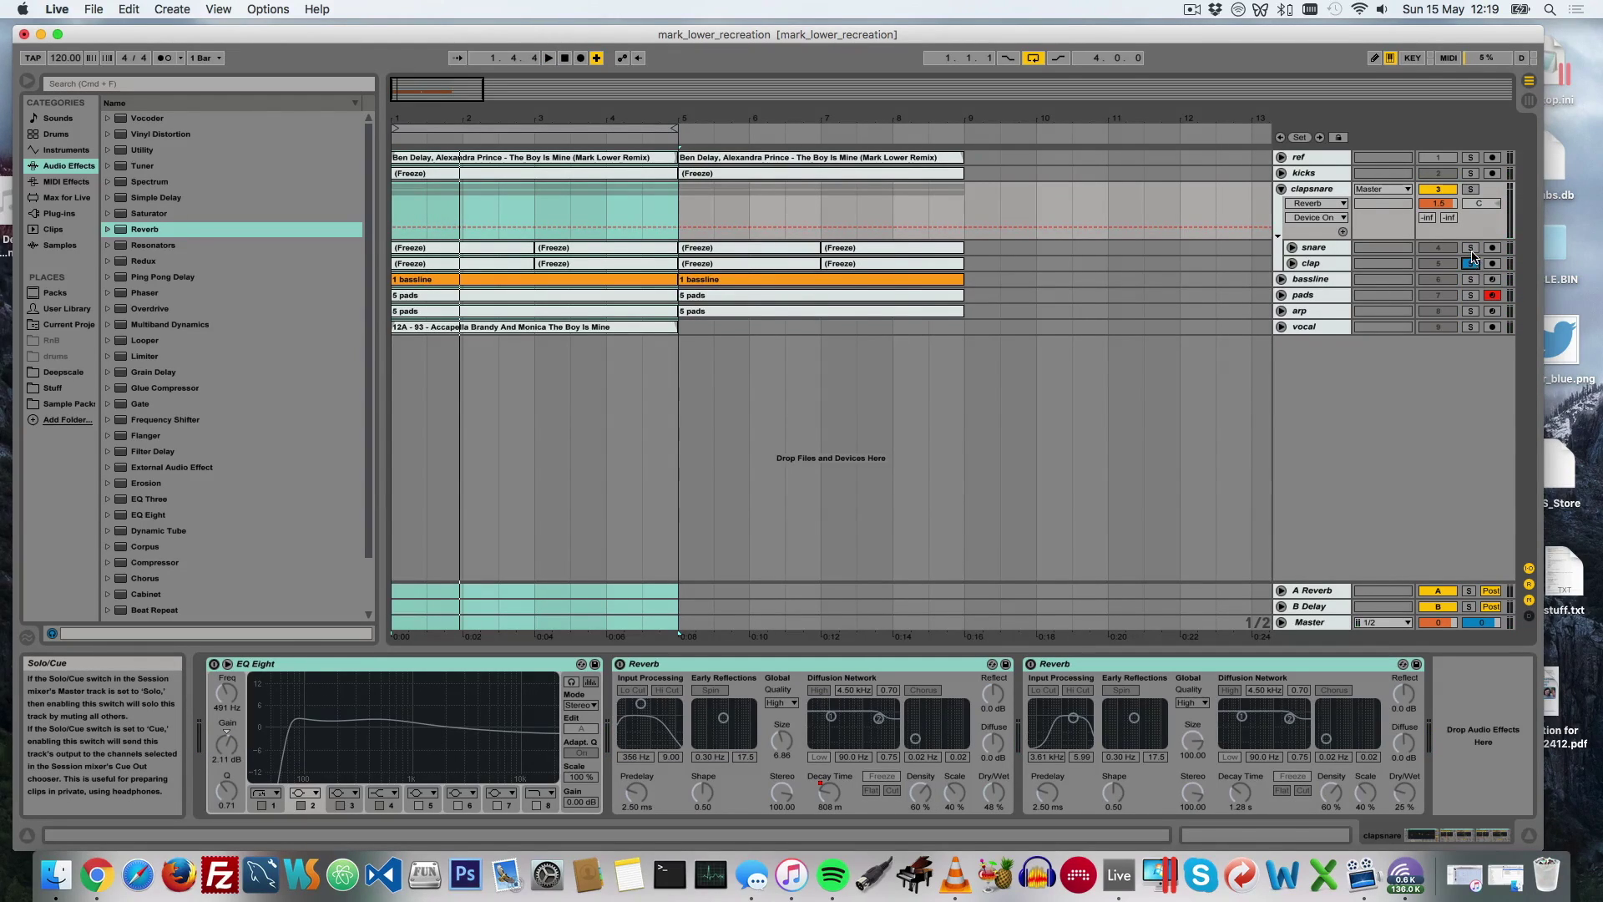
key(space)
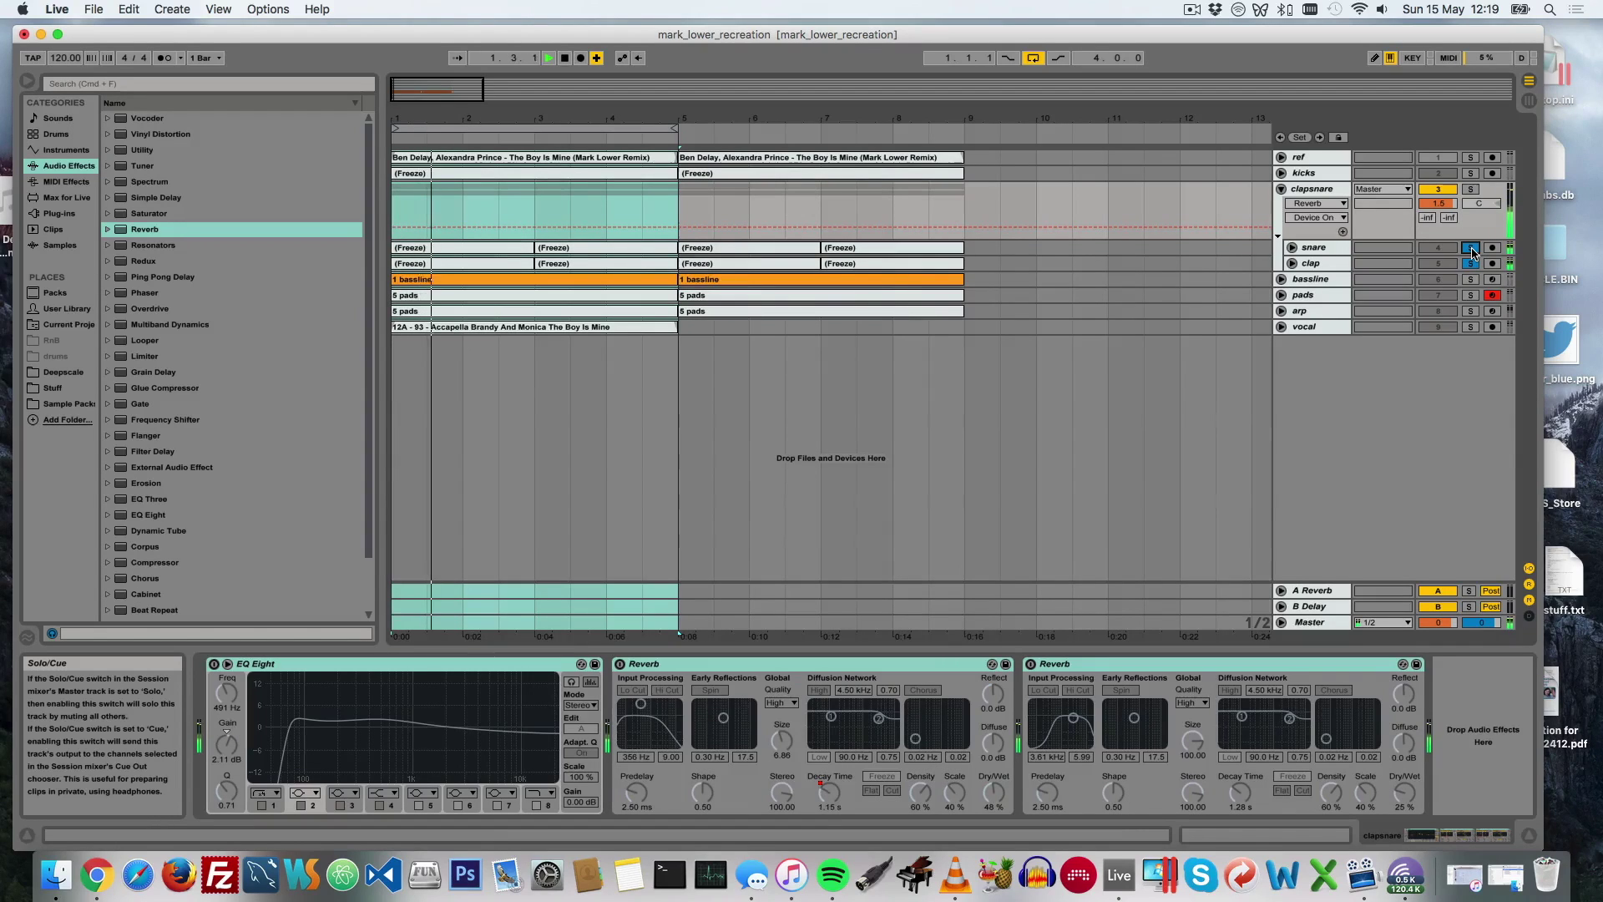
Step: Re-enable the EQ Eight and both Reverbs on the clapsnare group
click(1327, 190)
click(213, 664)
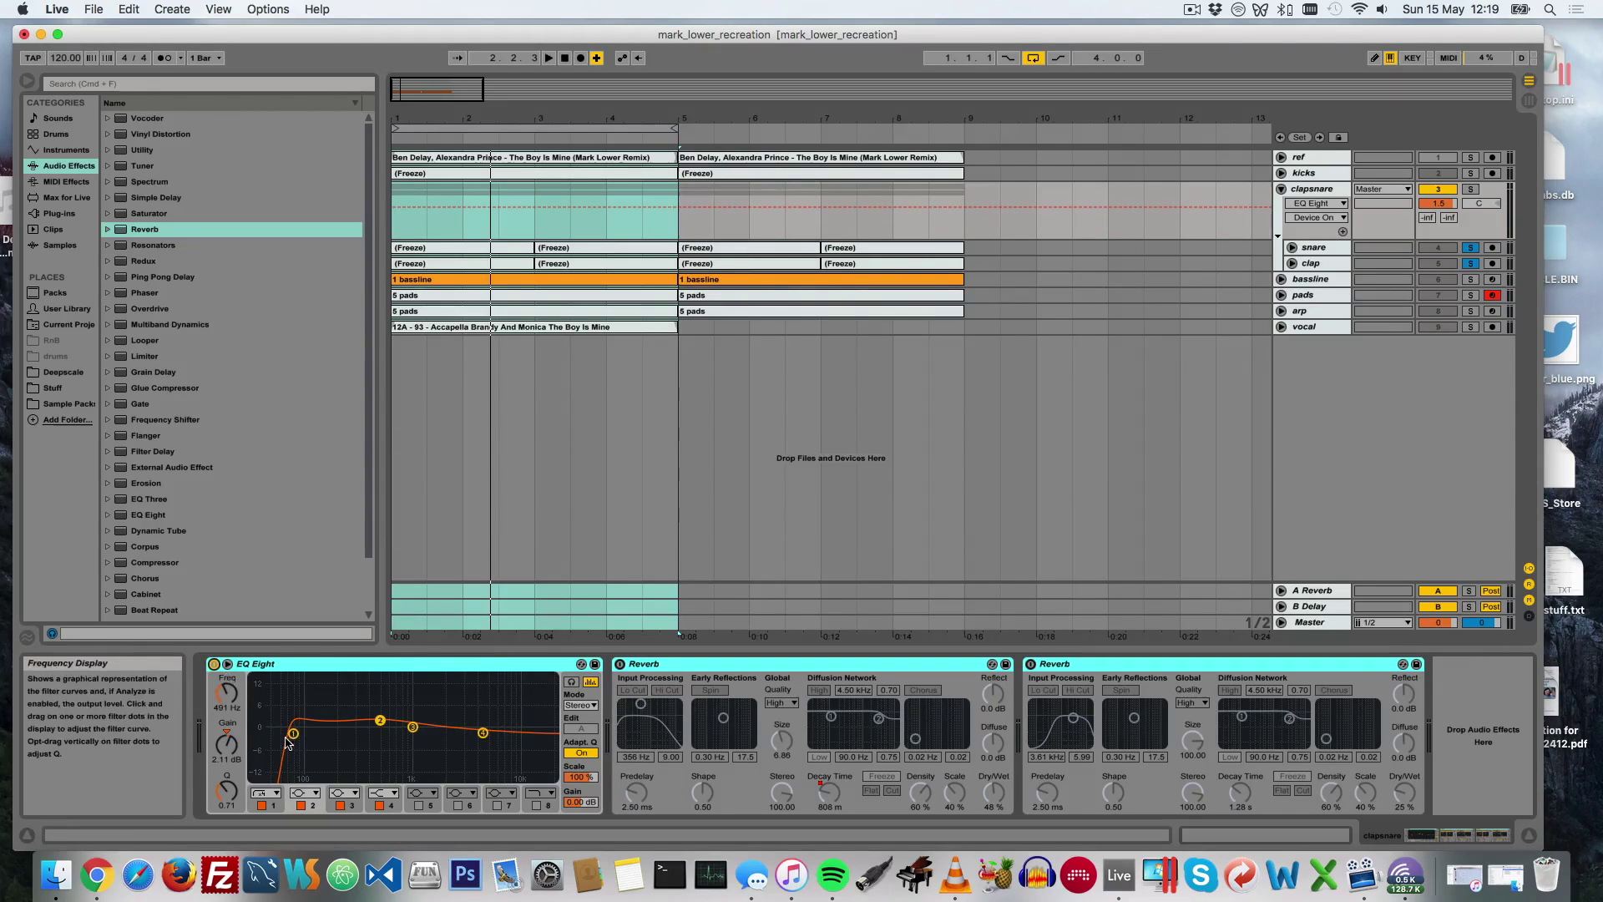
click(619, 664)
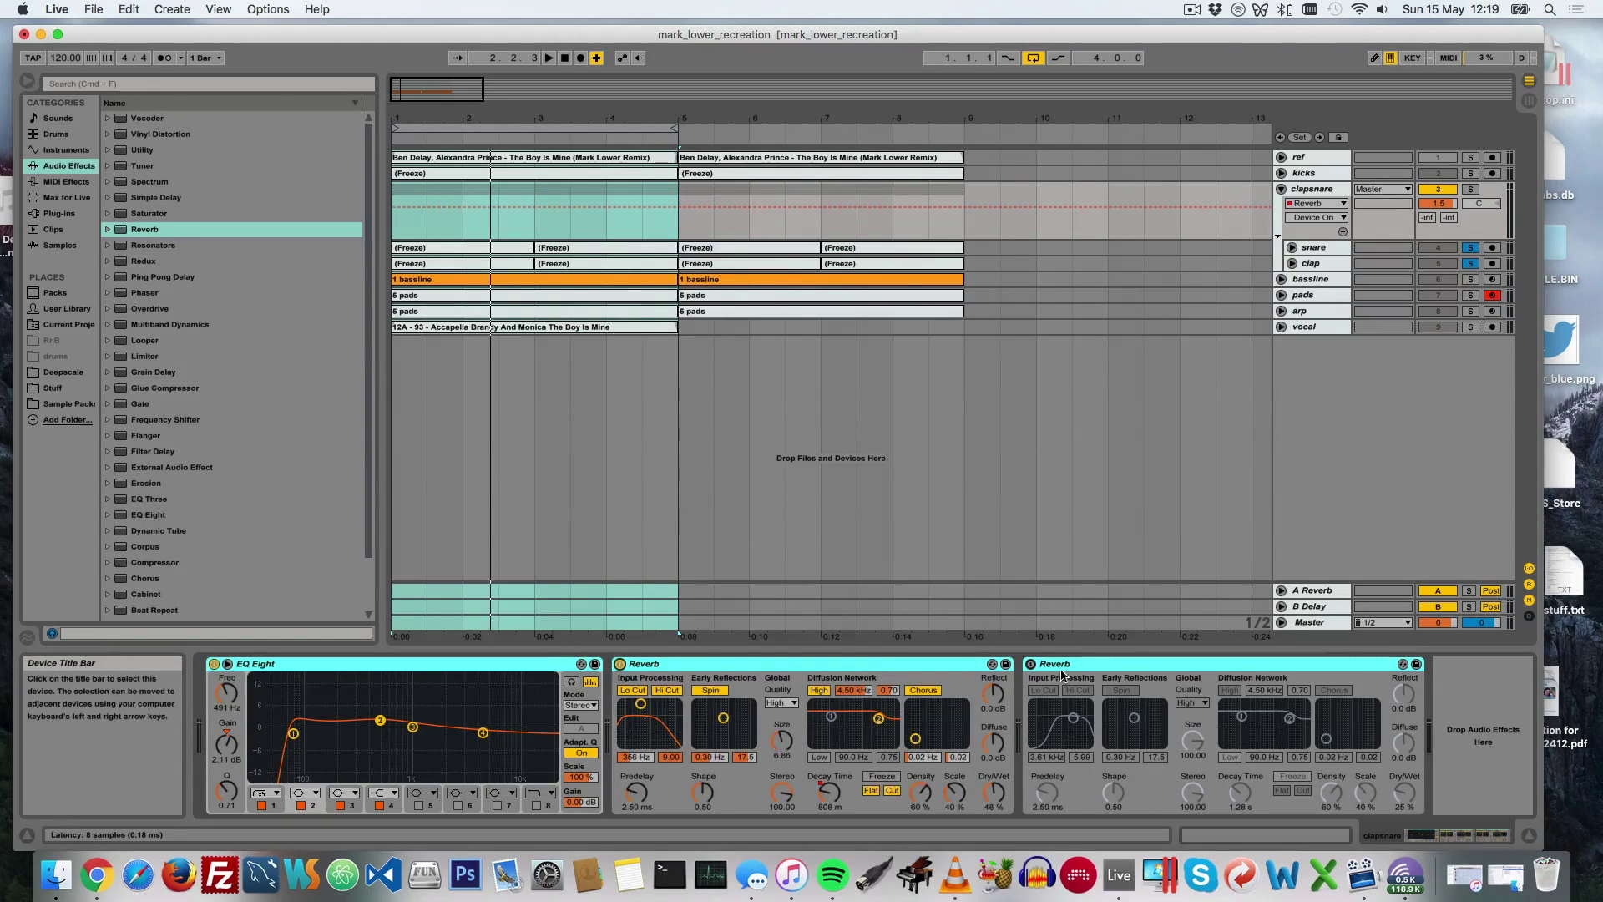
click(1031, 664)
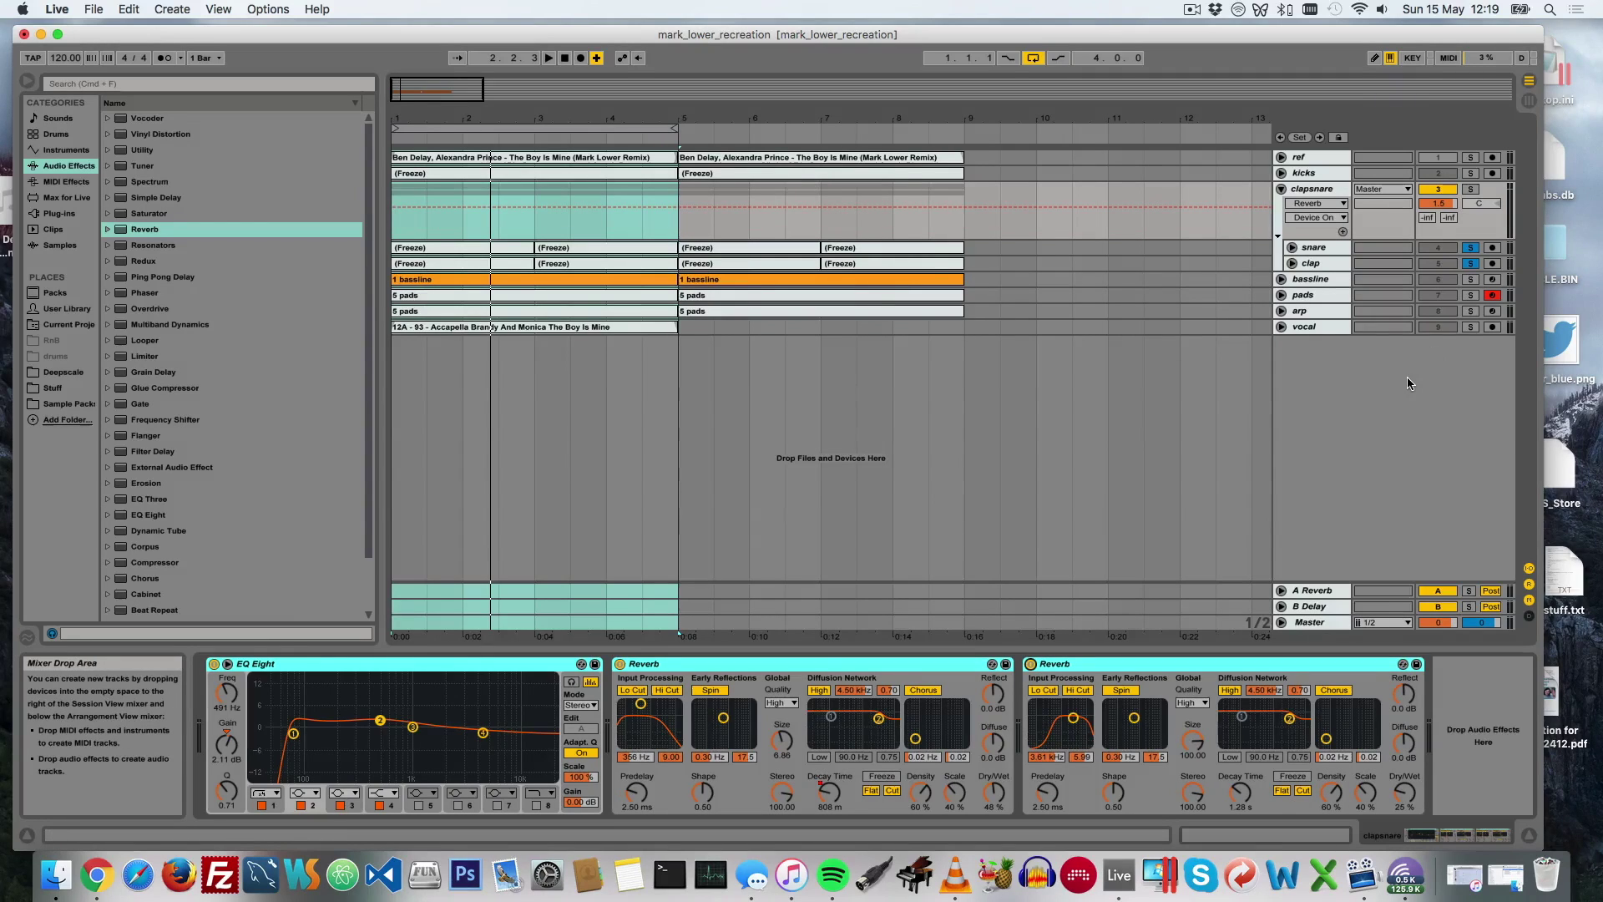
Step: Listen to the soloed ref track, shifting the four-bar loop to bar 5 and back to bar 1
key(space)
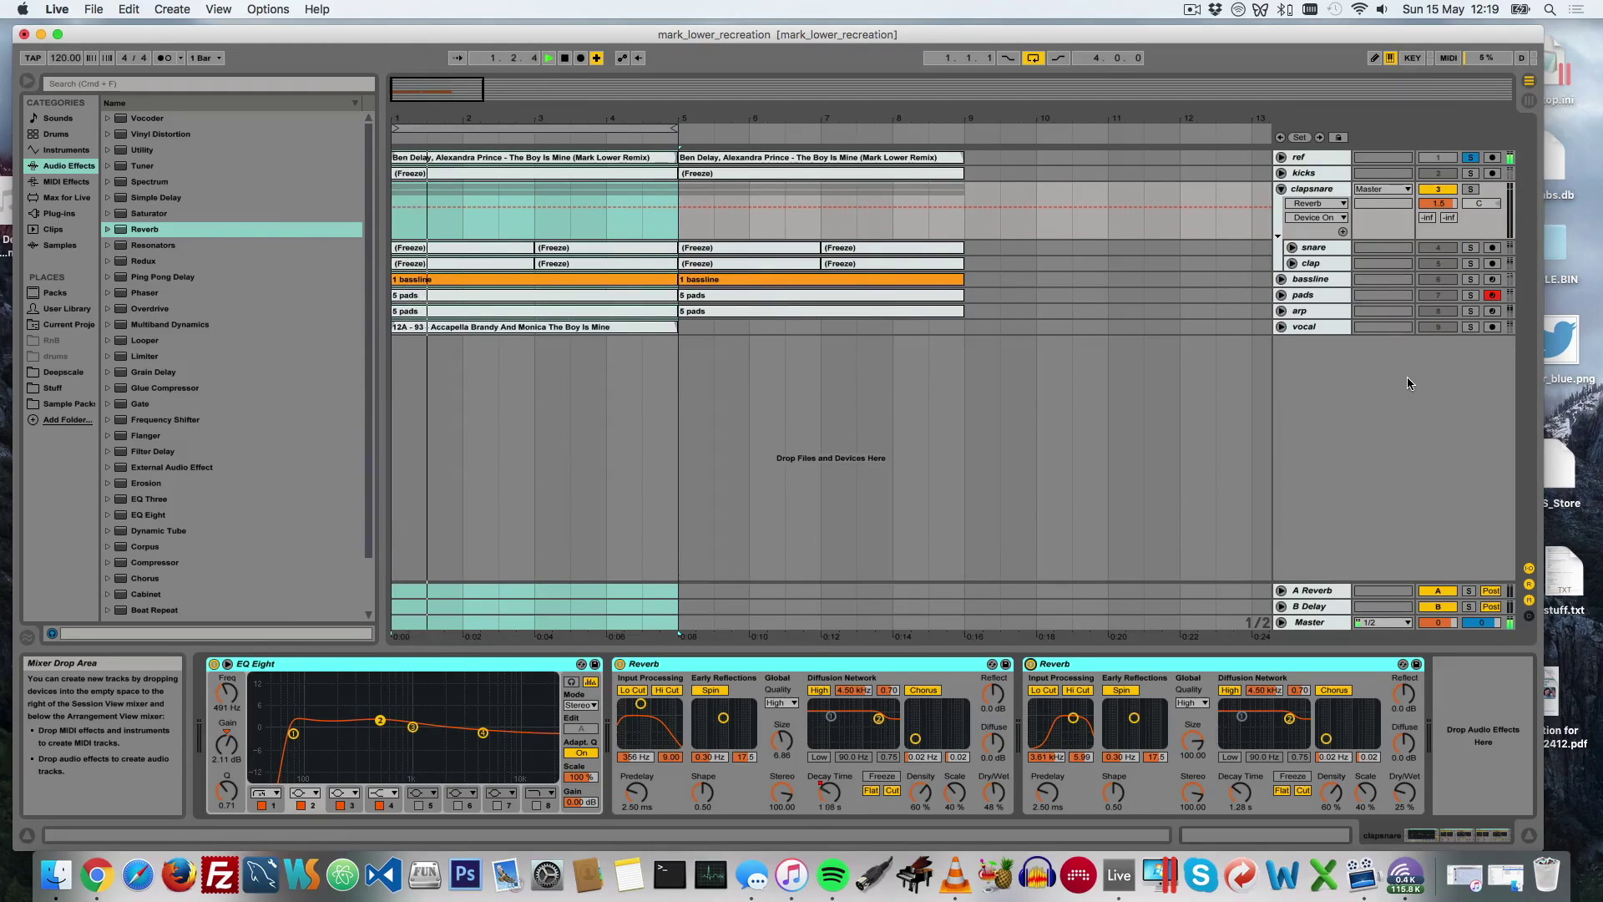
key(space)
drag(573, 125, 874, 131)
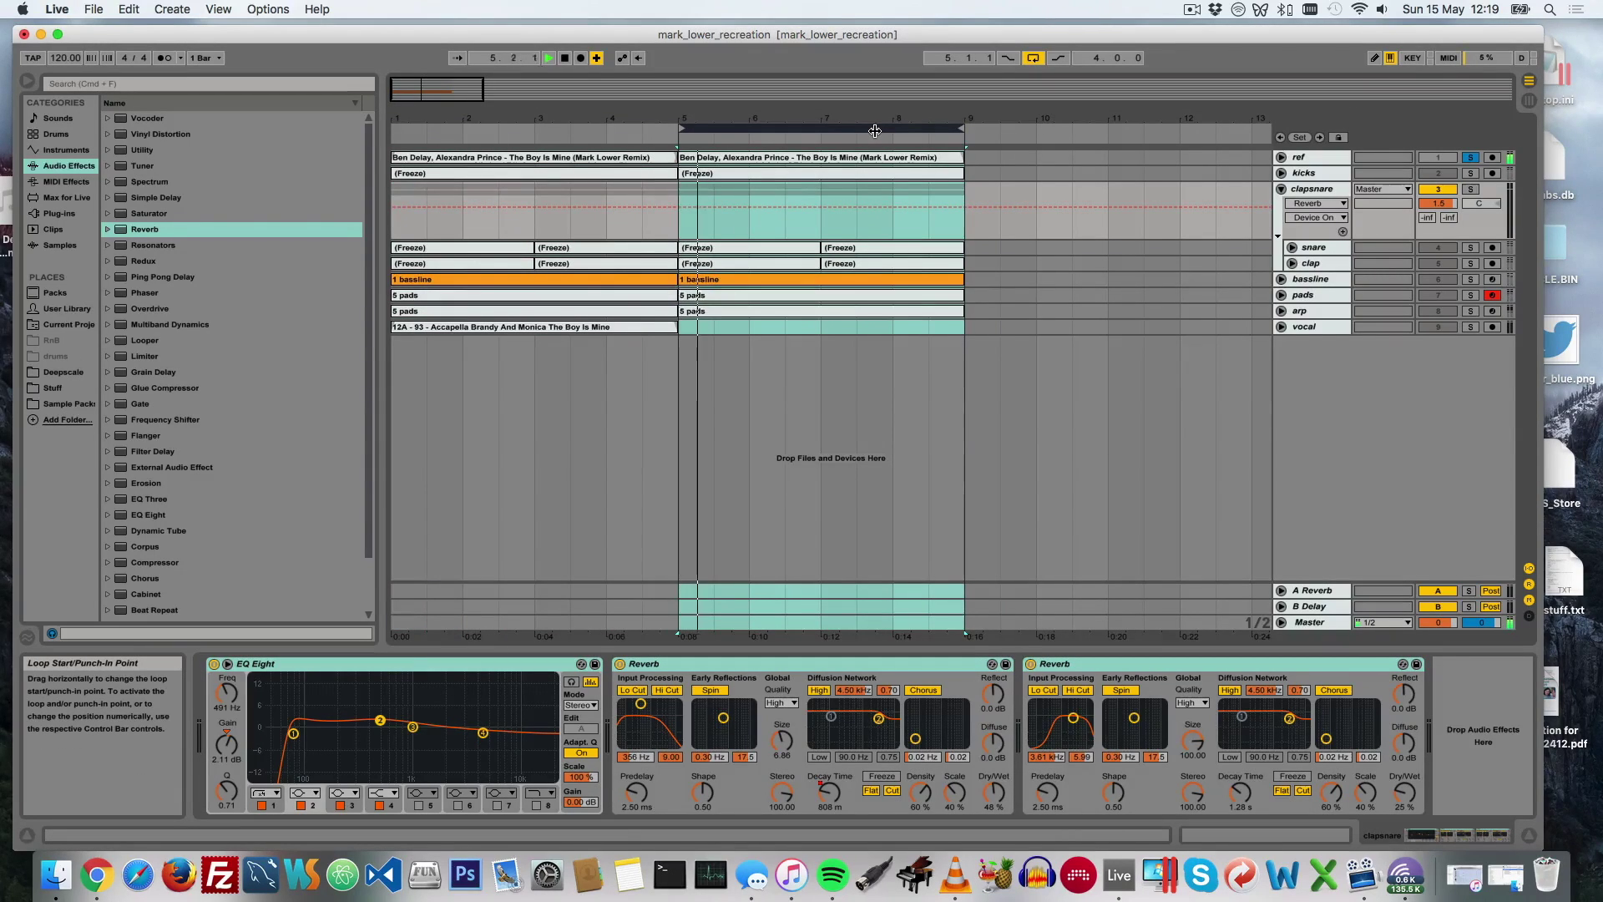
key(space)
drag(854, 129, 567, 129)
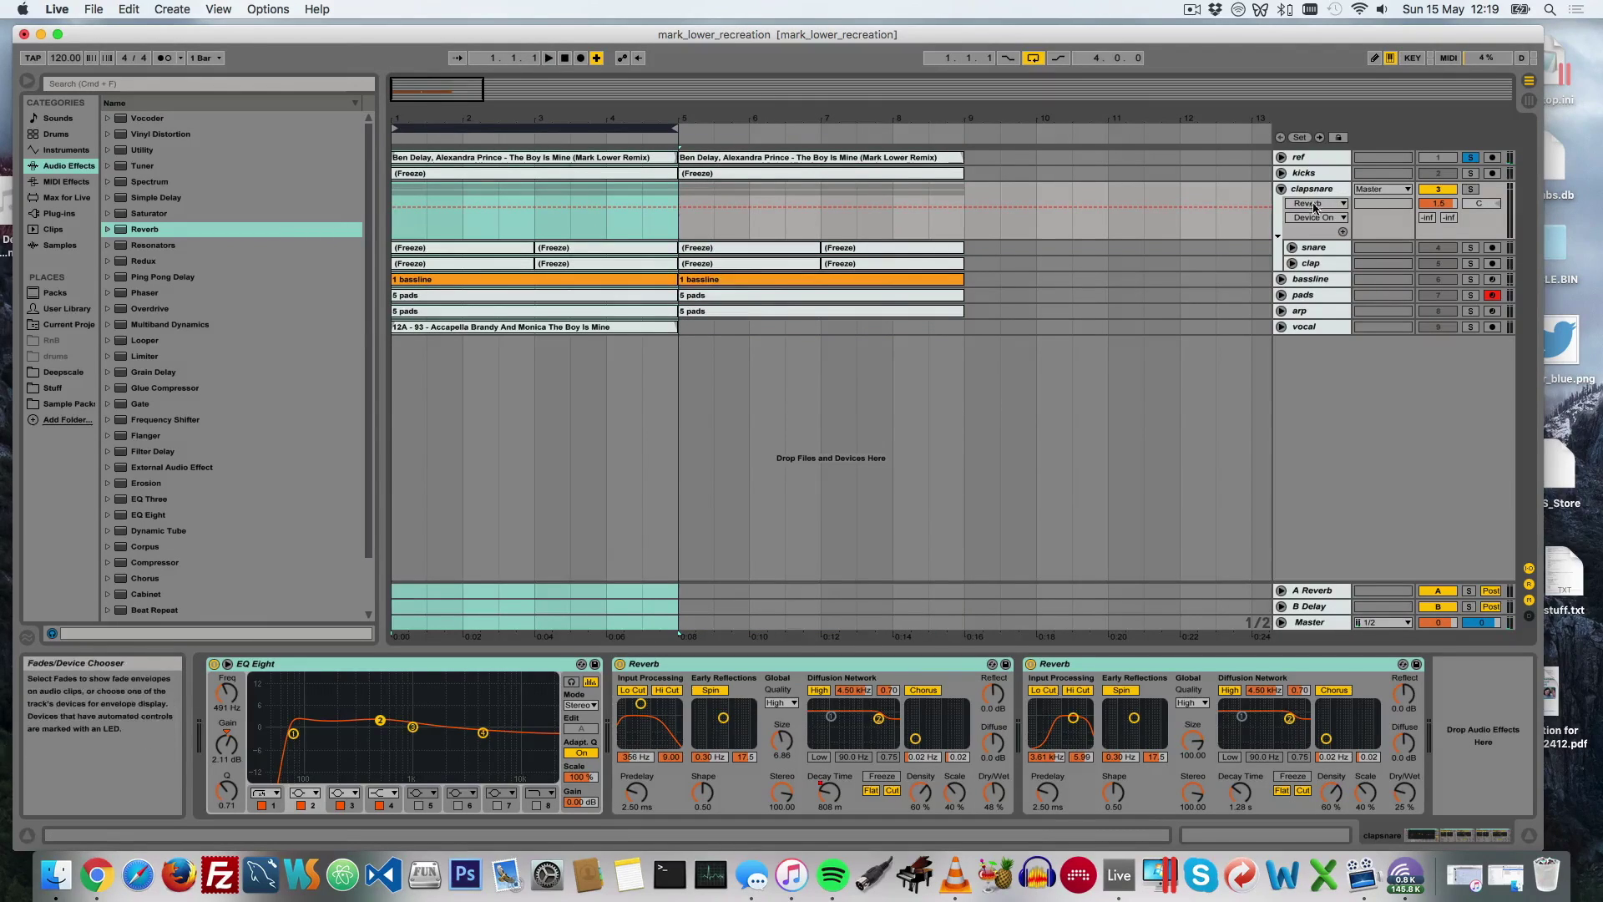
Step: Solo the whole clapsnare group and listen to the snare and clap with their effects
click(745, 662)
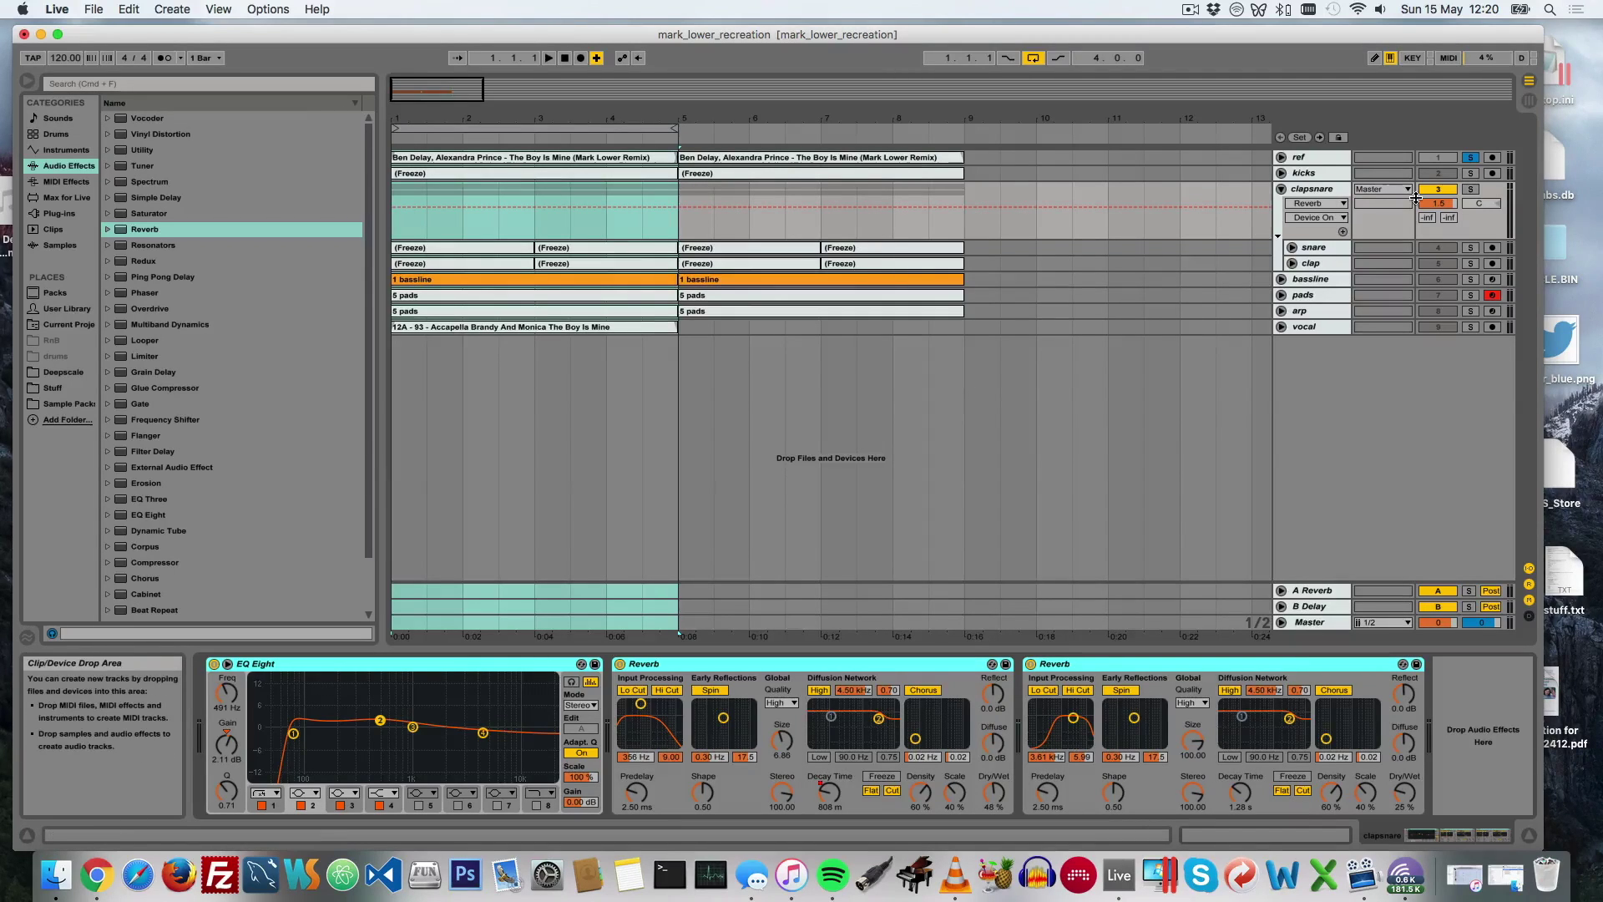
click(1471, 189)
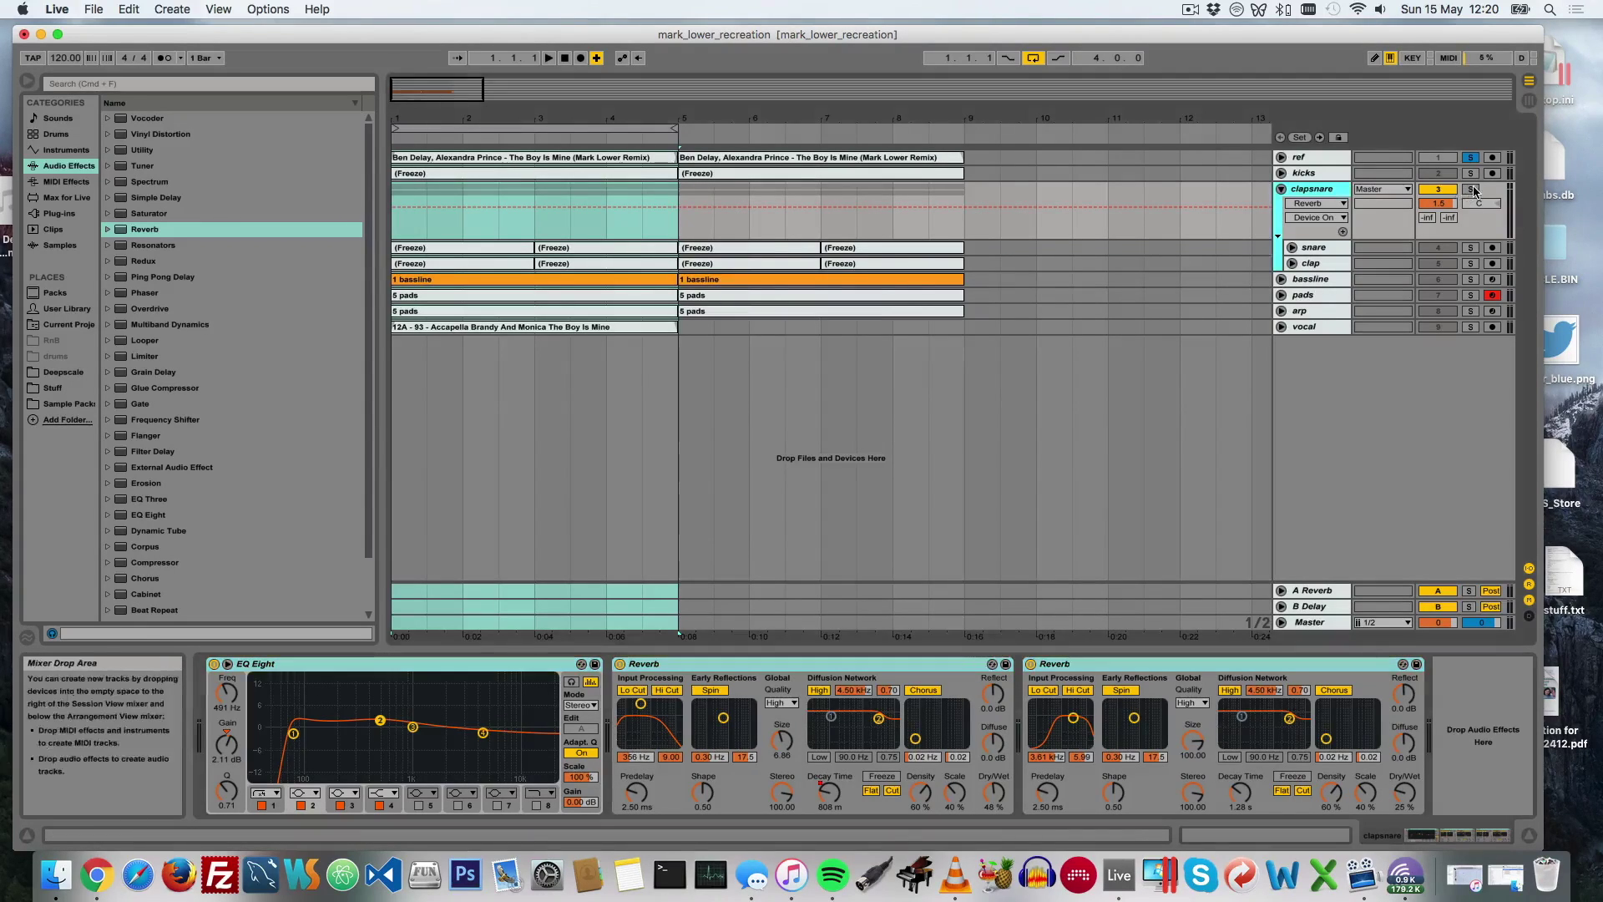
key(space)
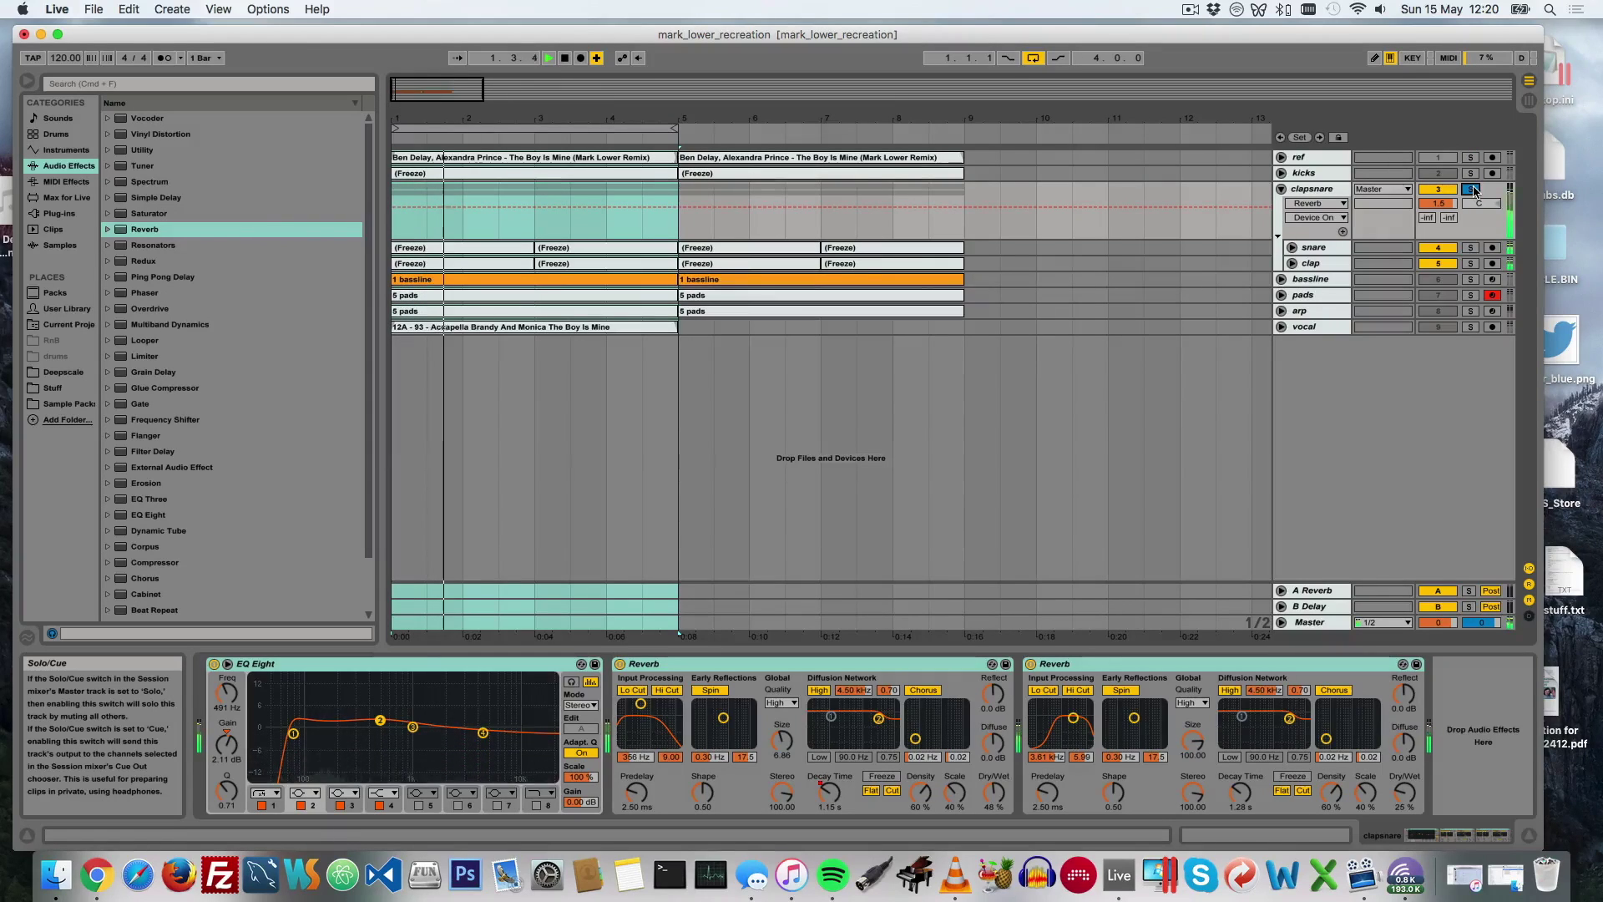
key(space)
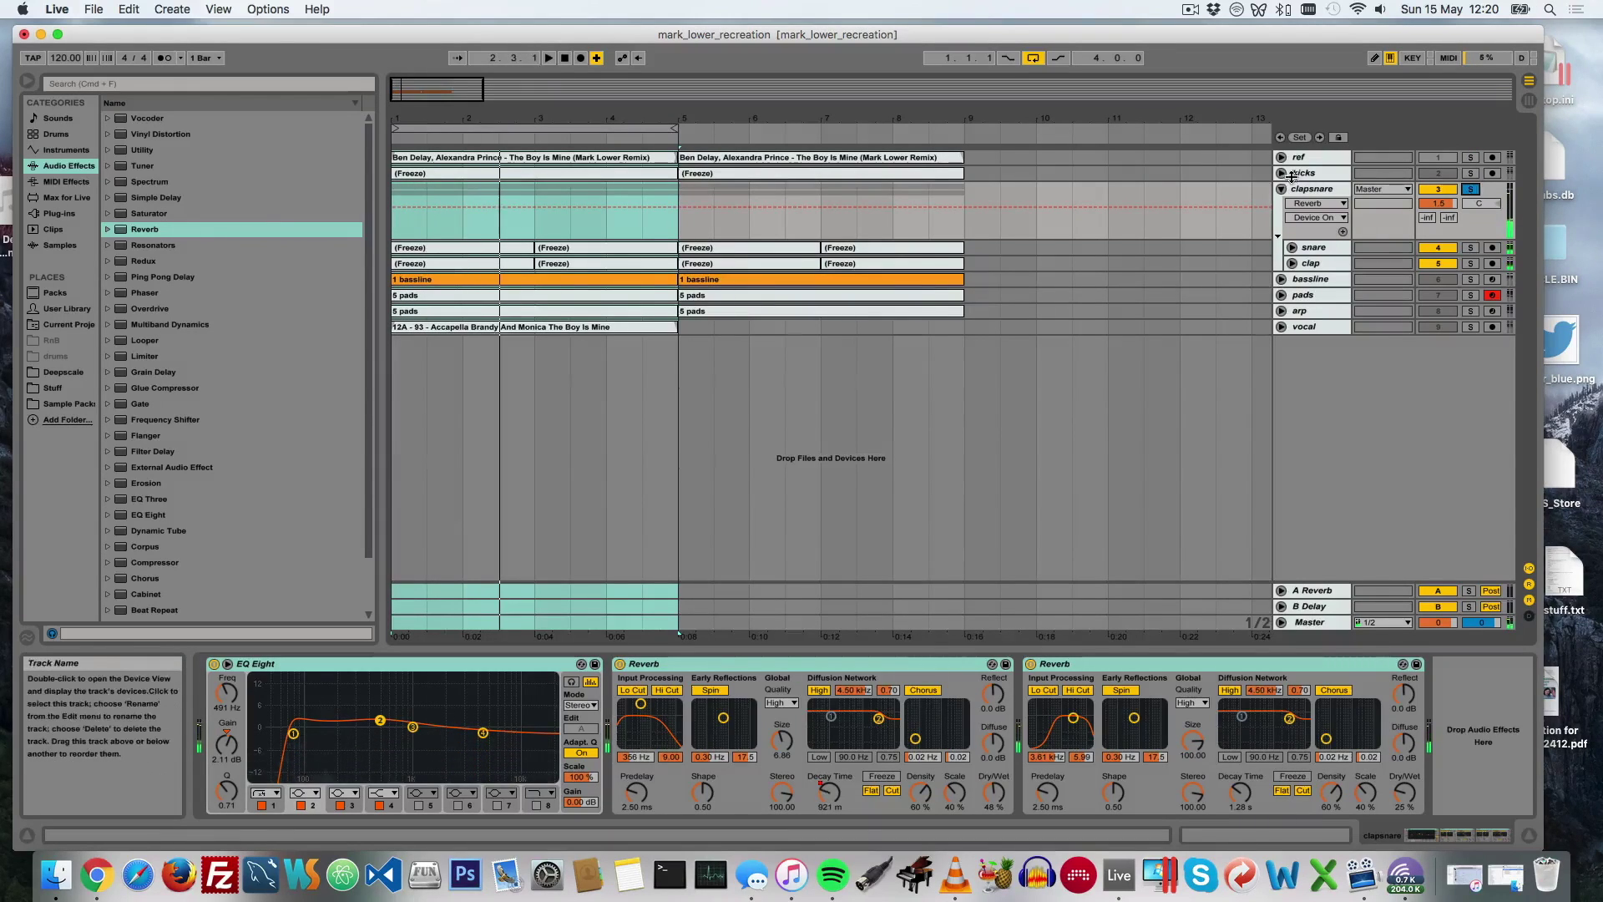
Step: Fold the clapsnare group, and show the bassline track's device chain and unfolded MIDI clips
click(1282, 190)
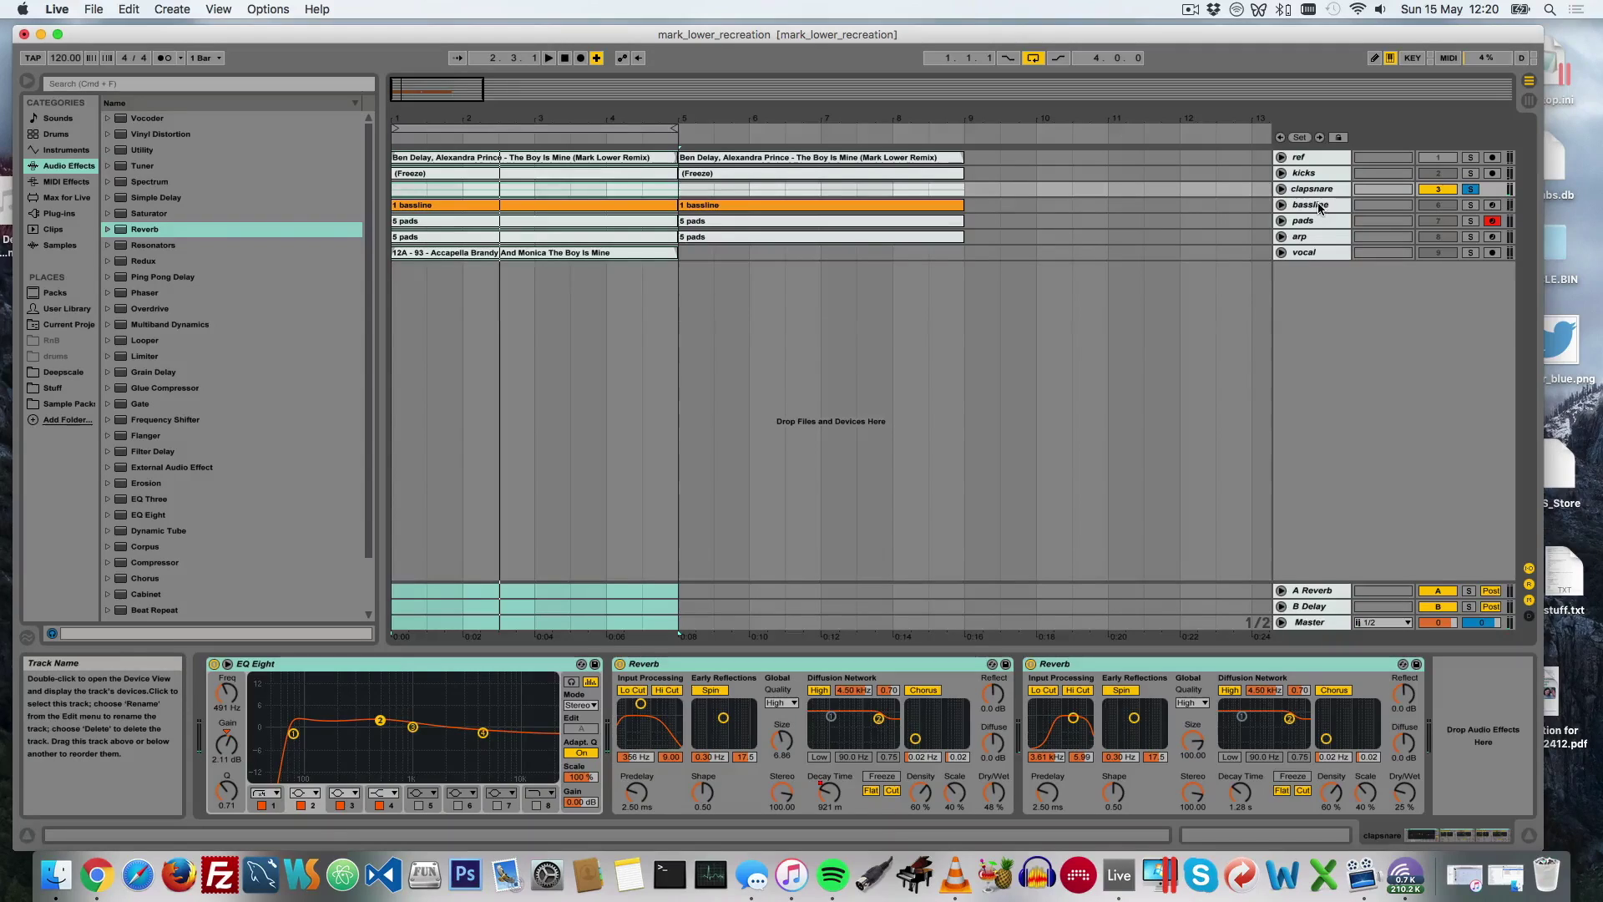
click(1293, 207)
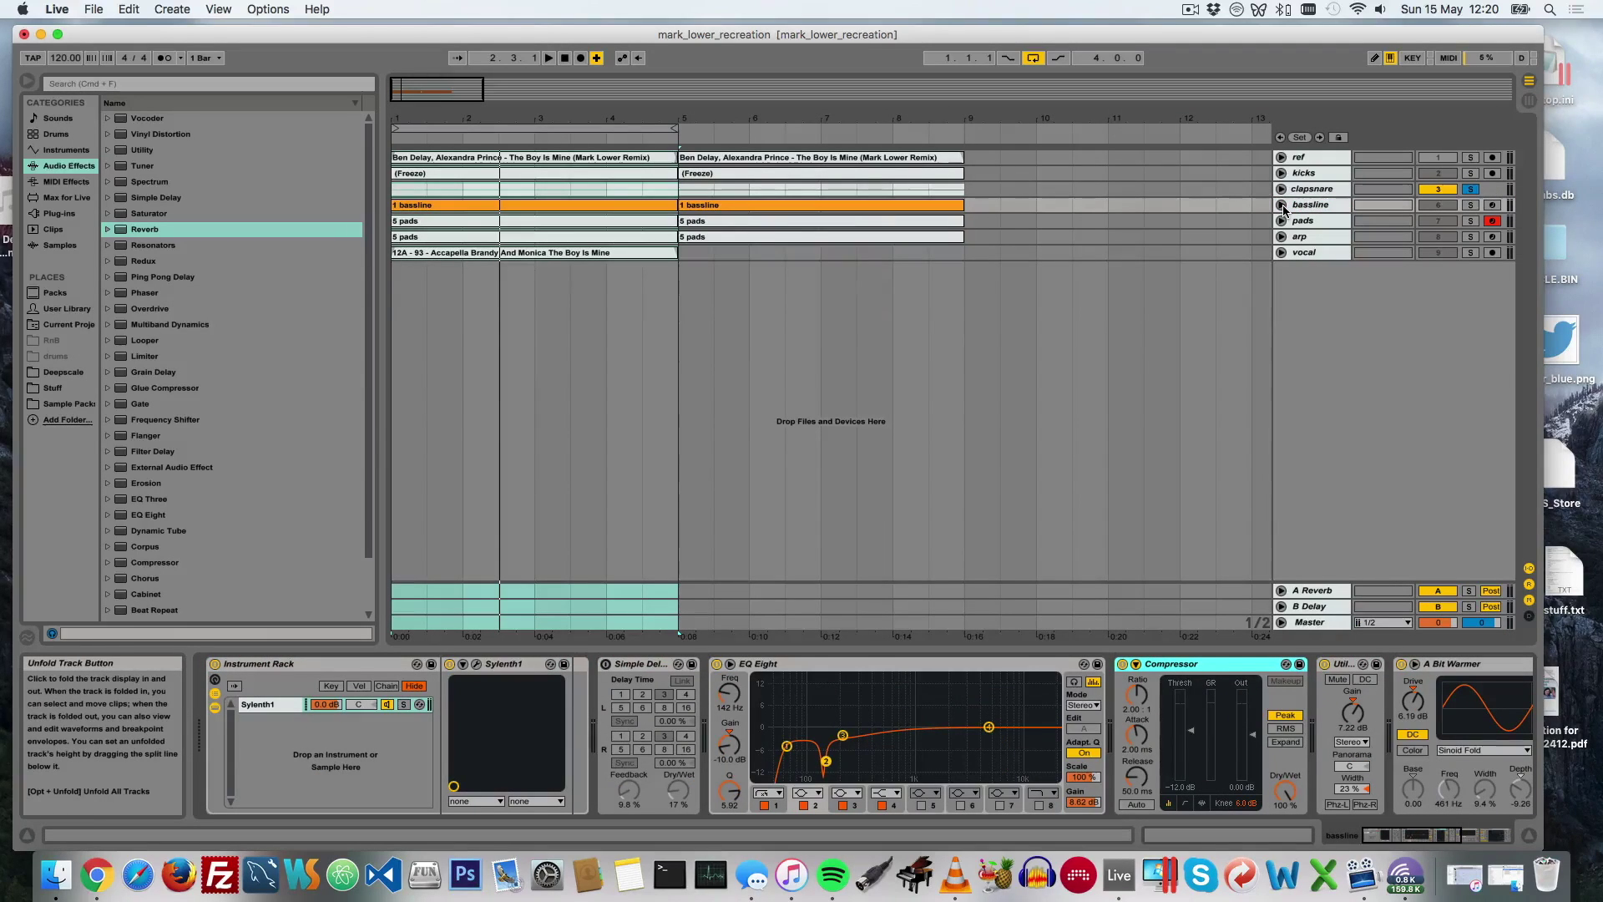
click(1281, 206)
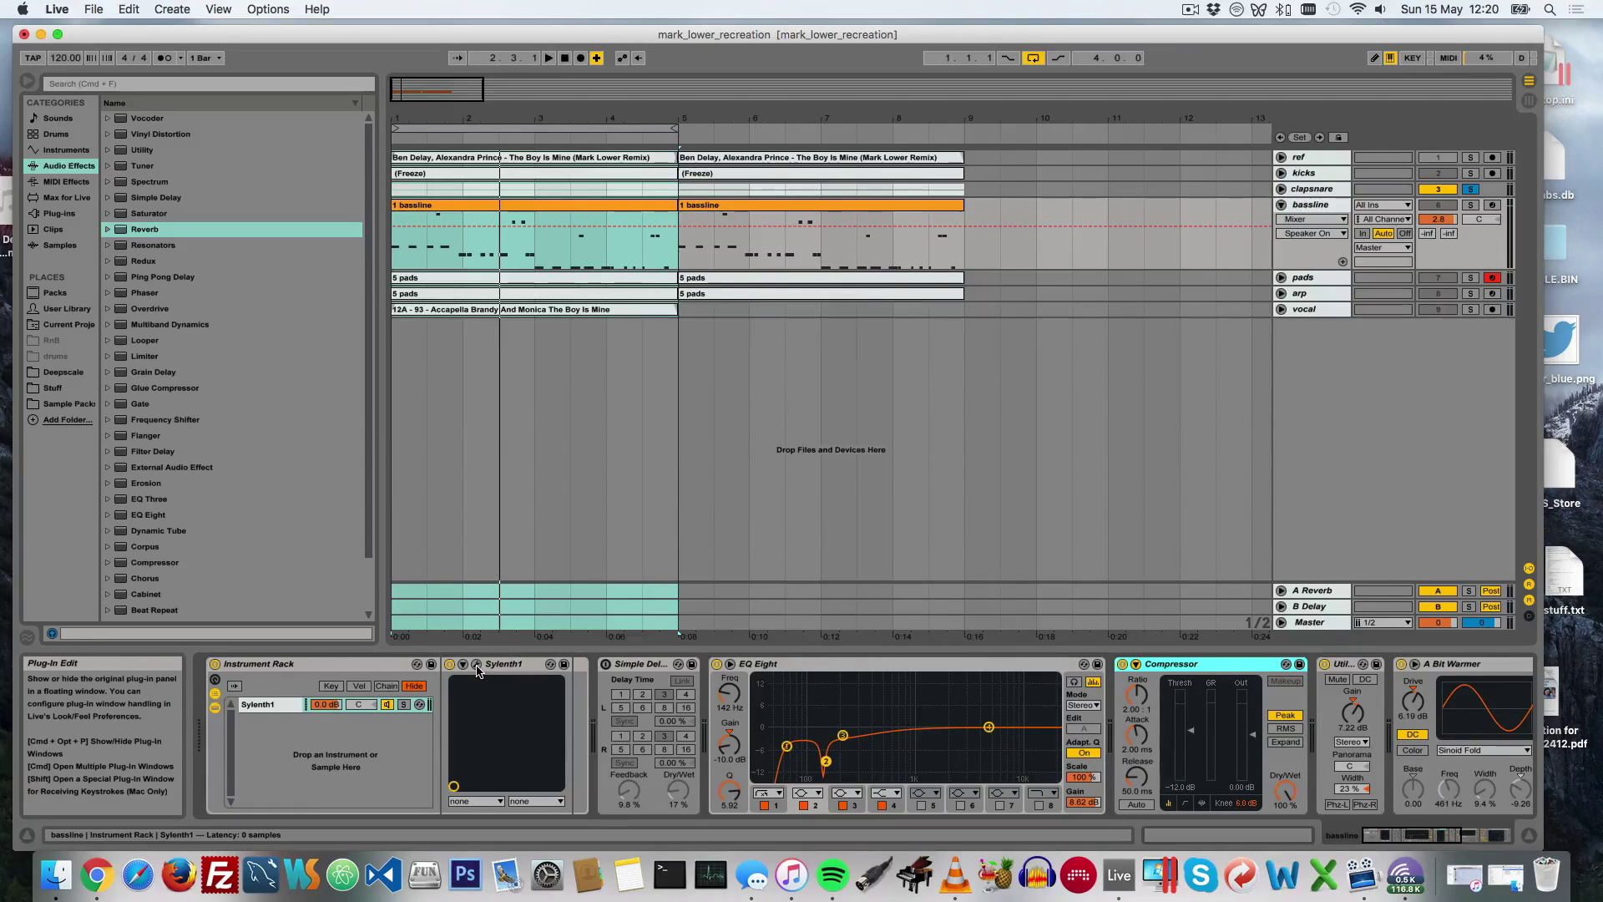
Step: Switch to Chrome, open the YouTube video Deep House / Nu Disco Drums Ableton Tutorial (Part 1 of 2), and pause it
click(96, 874)
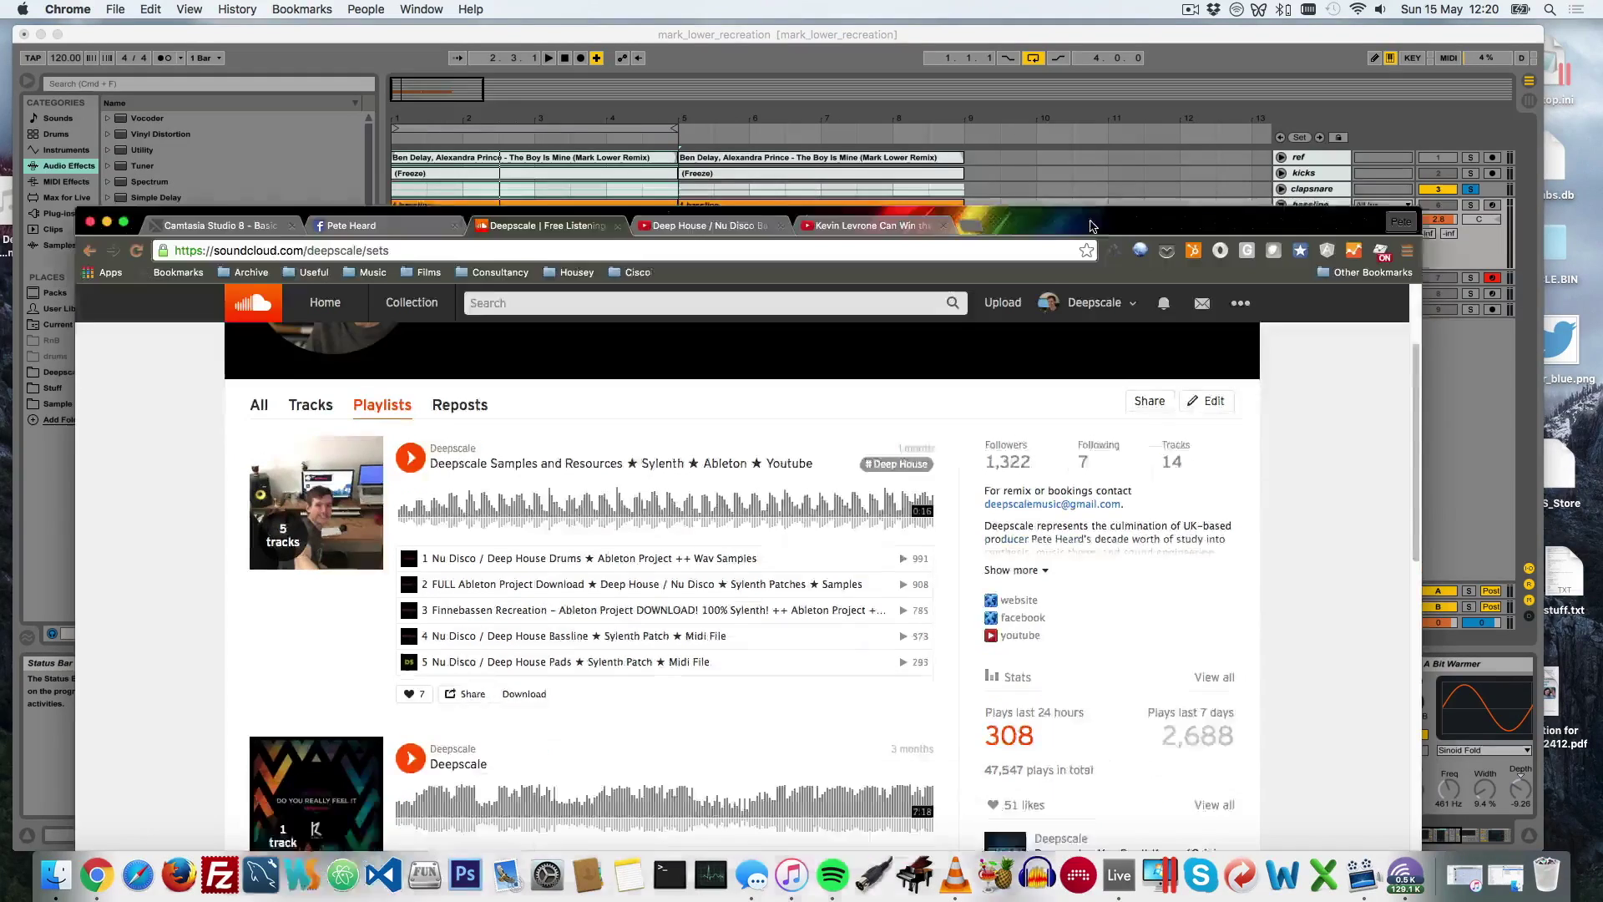
drag(1043, 281, 1060, 108)
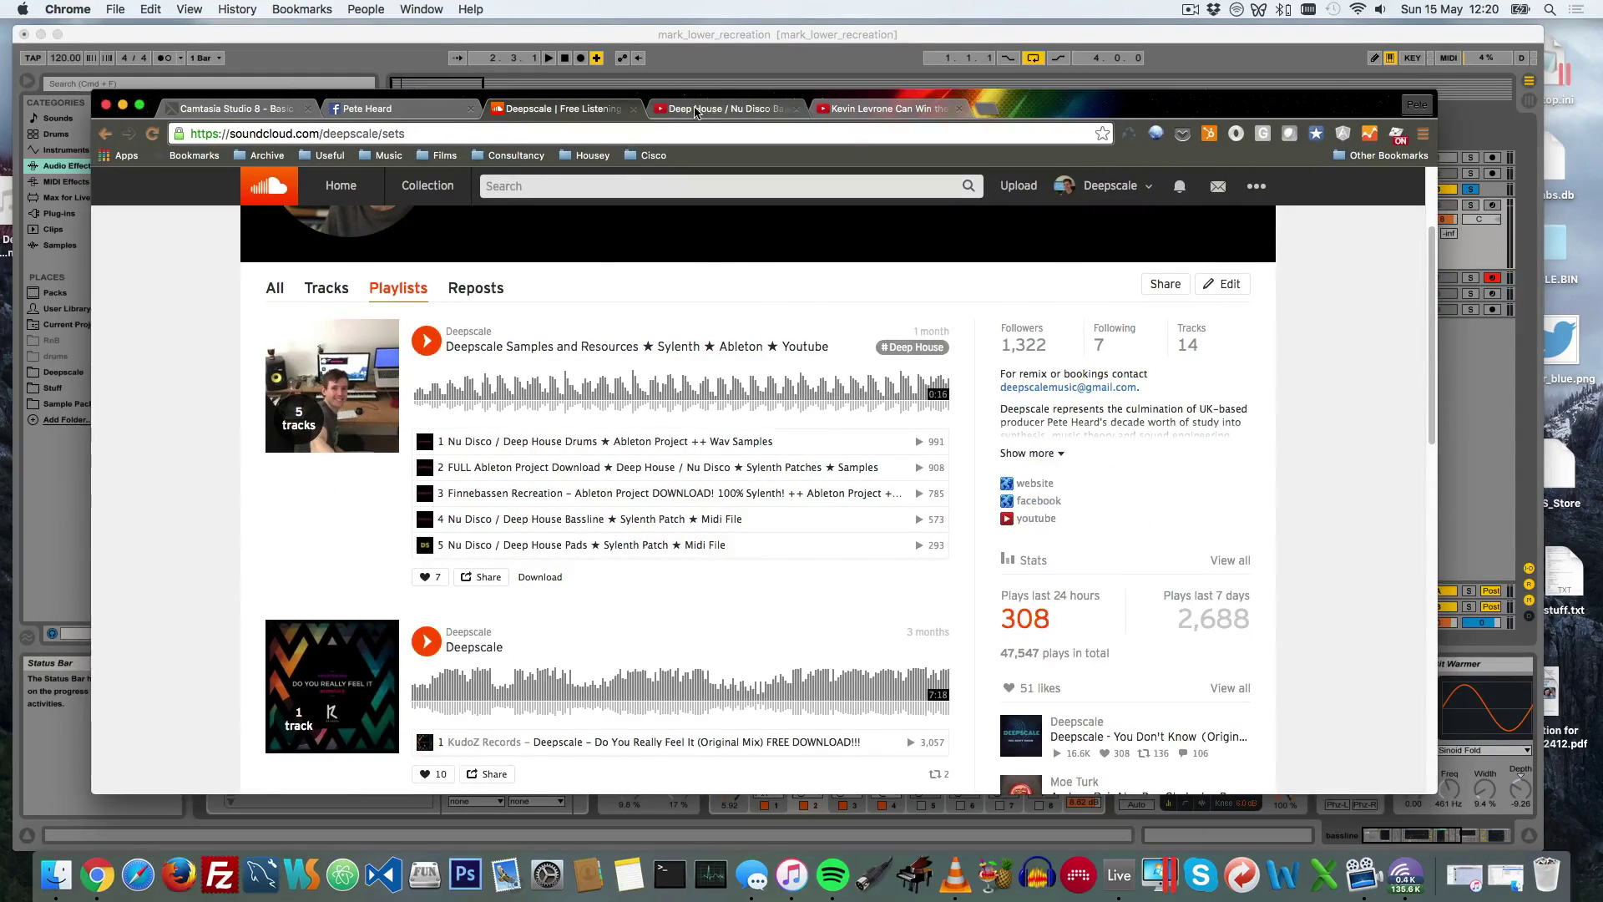
click(696, 110)
scroll(719, 401, up, 15)
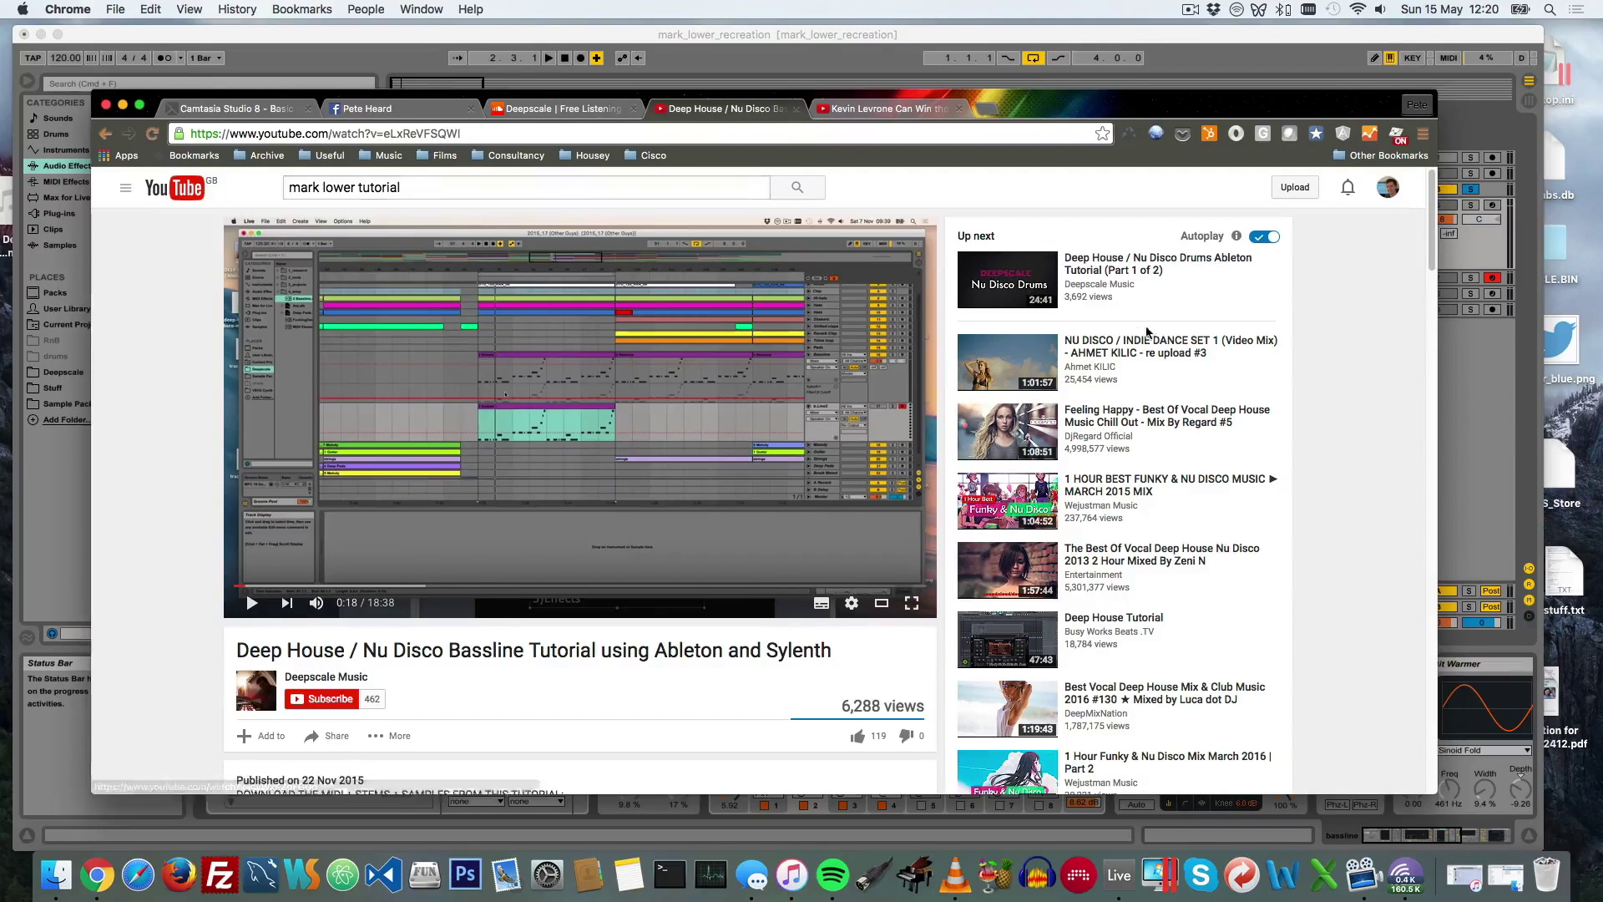
click(1089, 291)
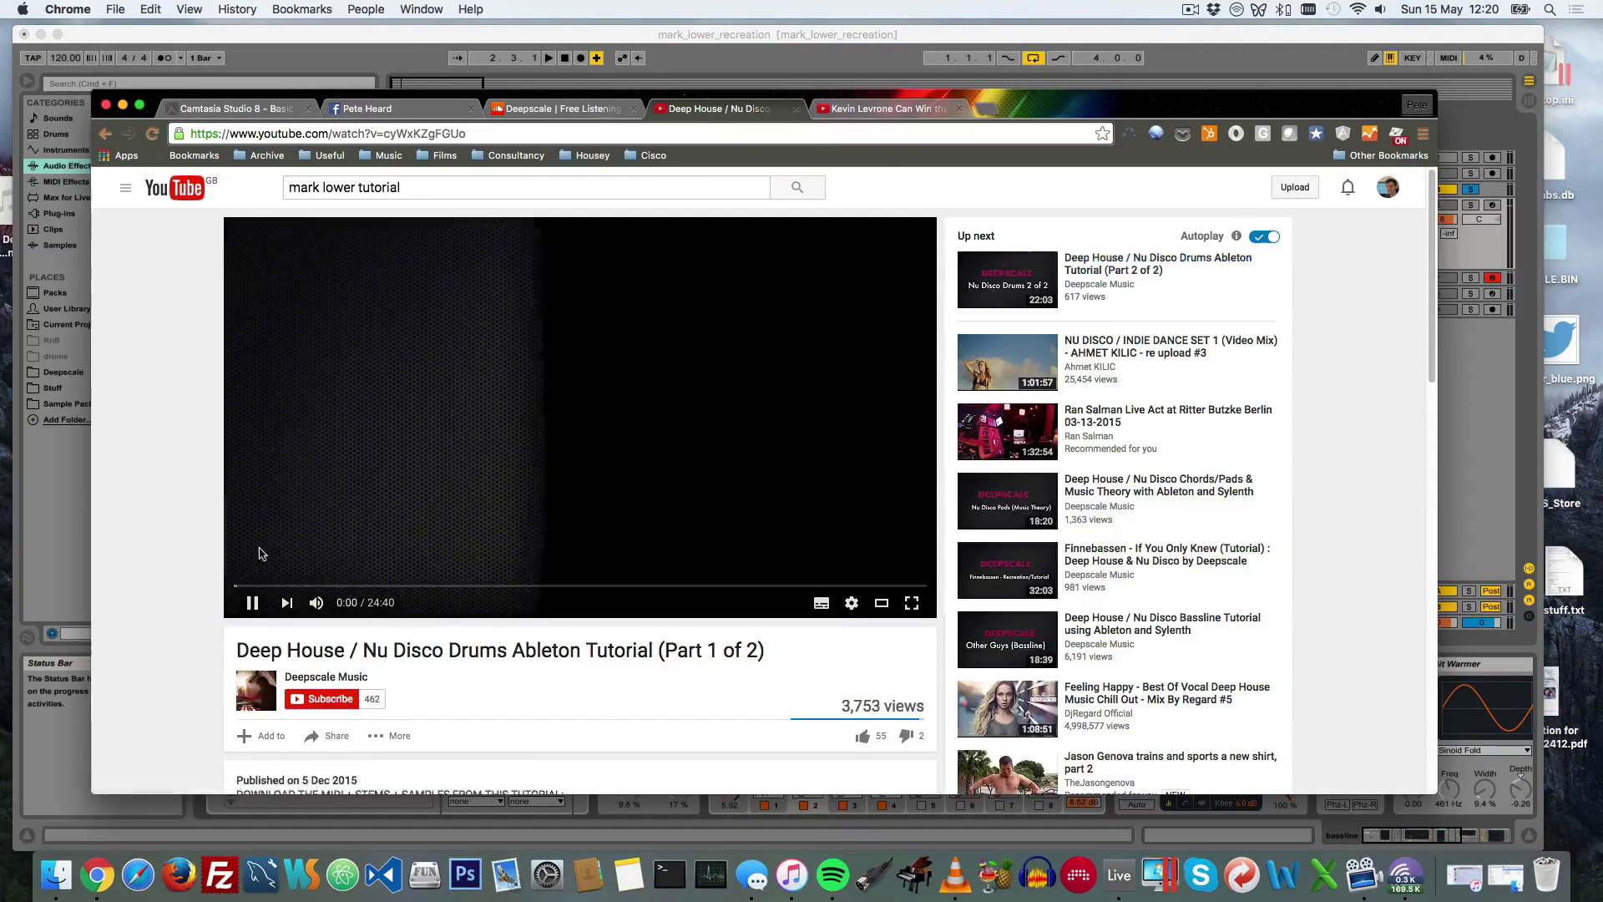
click(253, 604)
Step: Open the Deep House / Nu Disco Drums Ableton Tutorial (Part 2 of 2) and look through its page and suggested videos
scroll(176, 546, down, 5)
scroll(177, 544, up, 2)
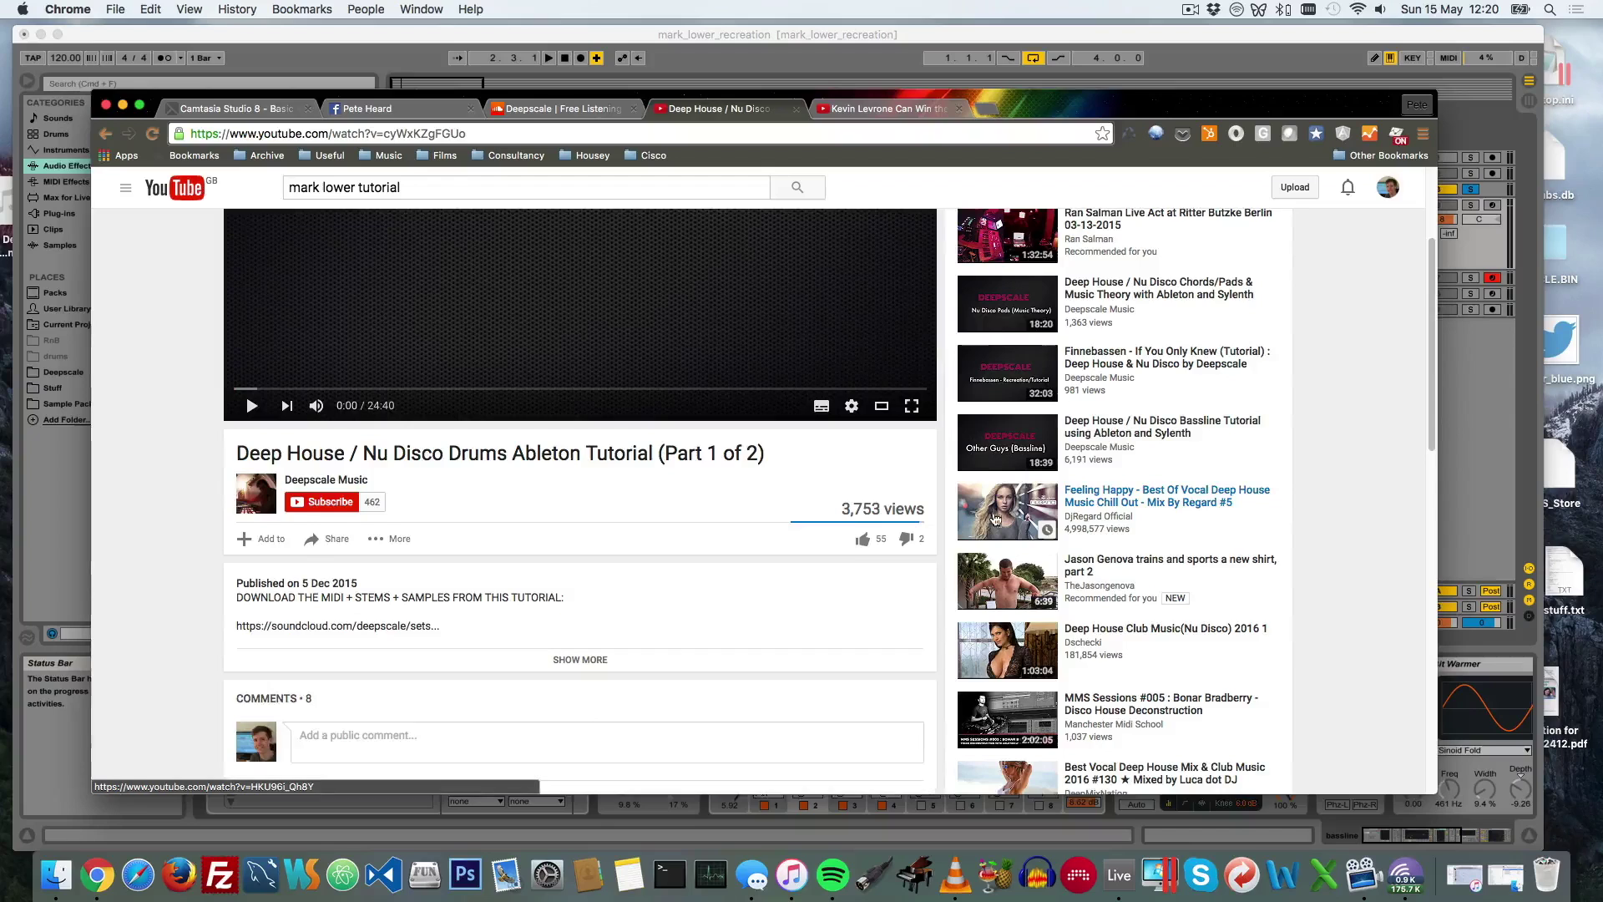
scroll(544, 583, down, 2)
scroll(330, 404, up, 5)
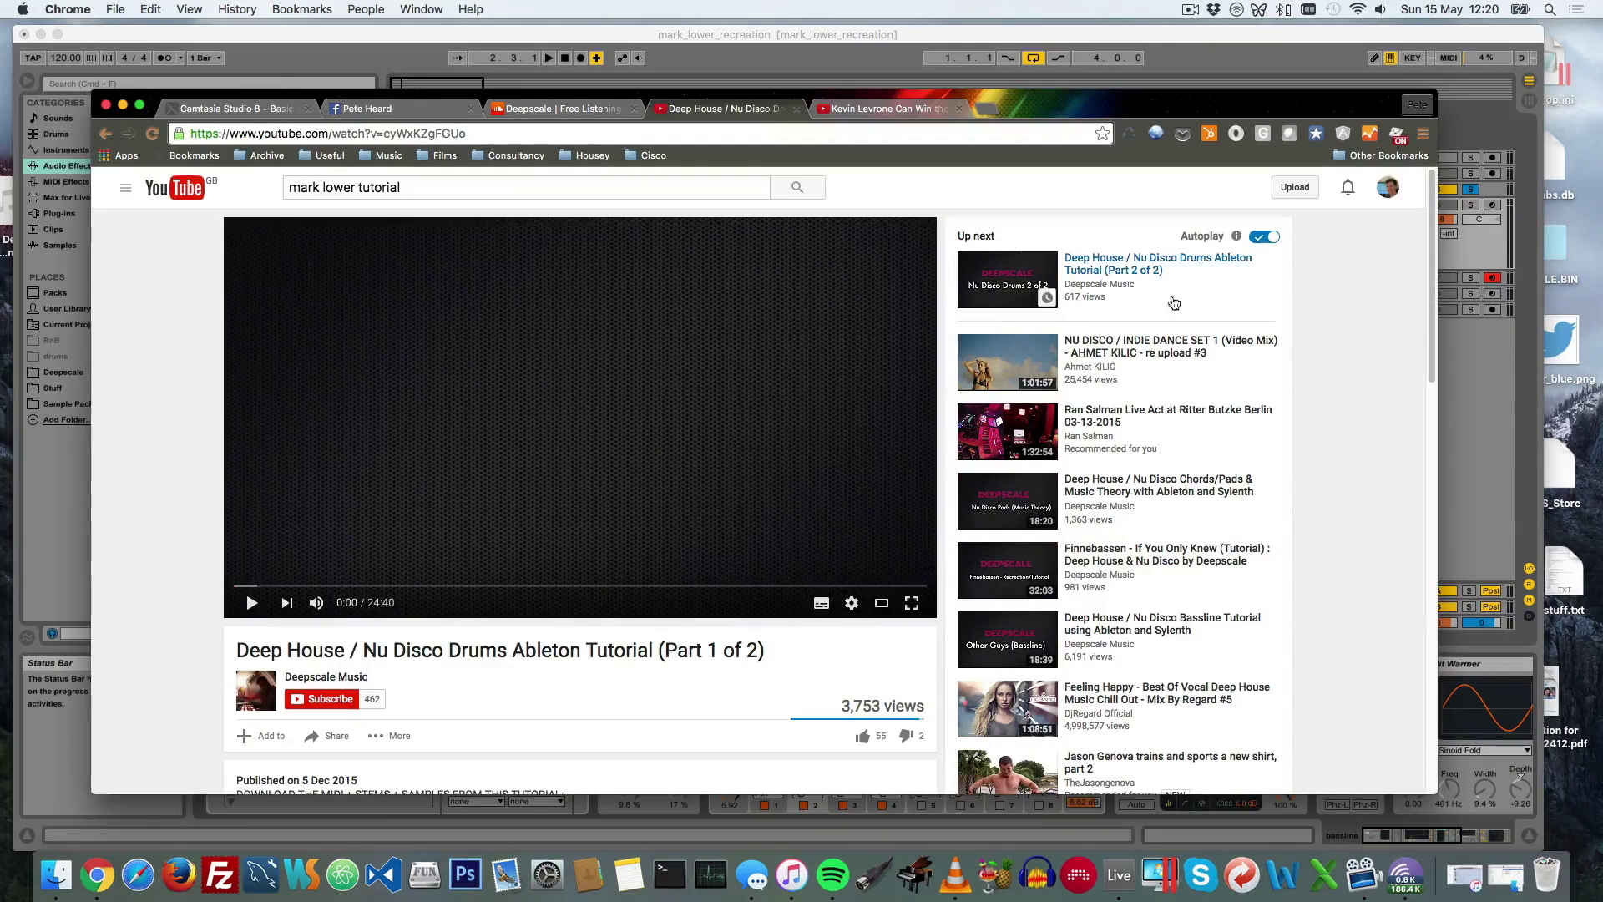
click(1112, 288)
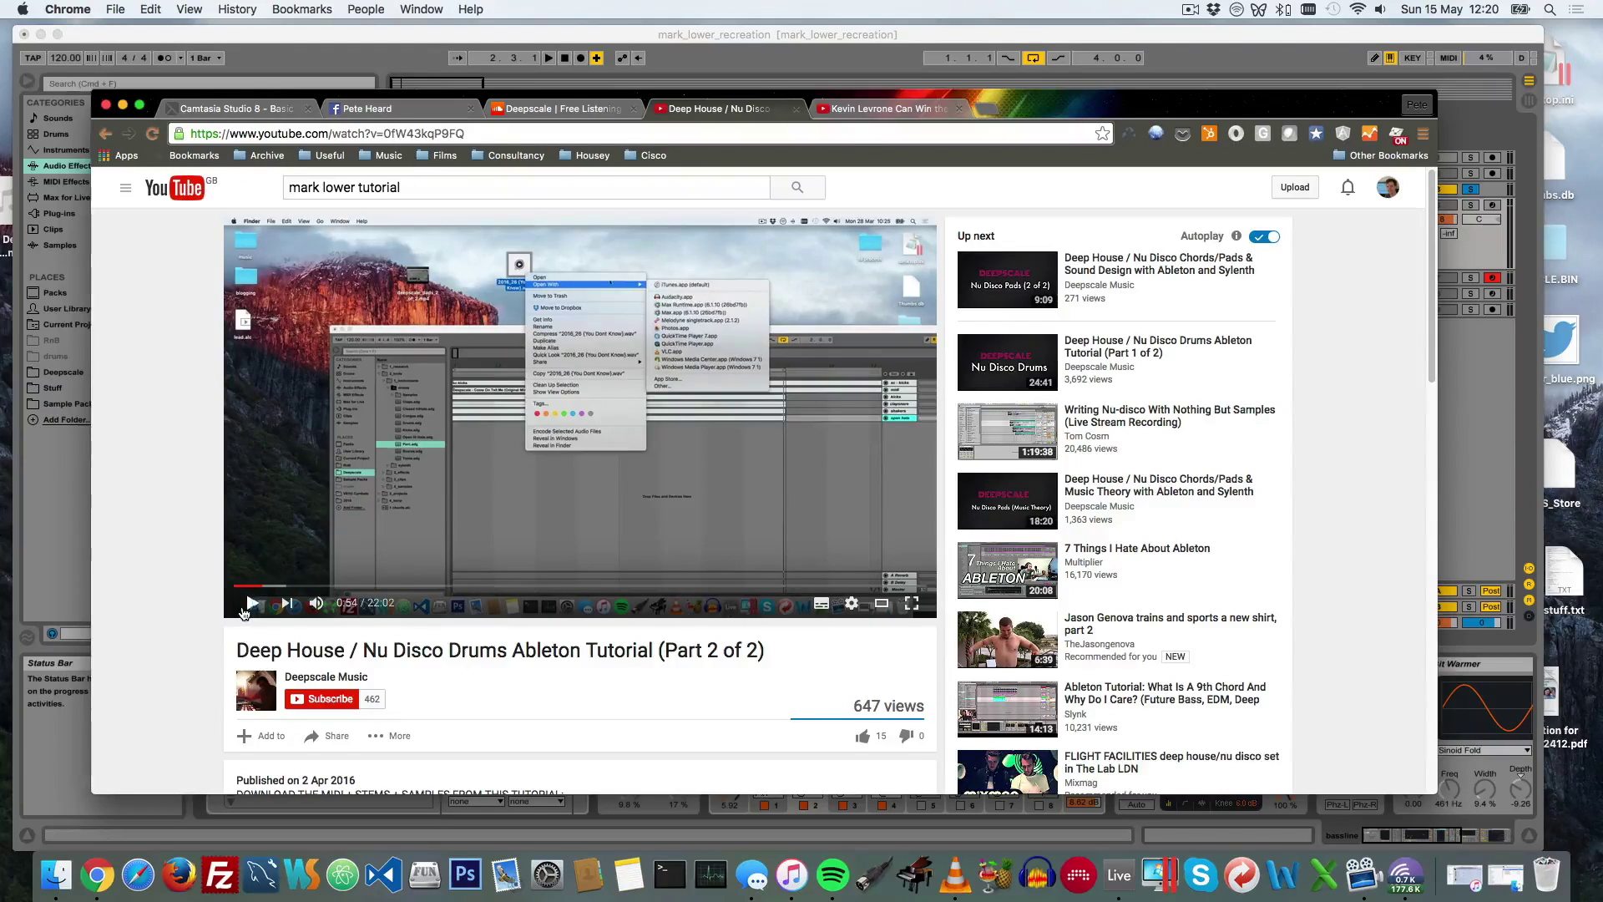
scroll(694, 526, down, 15)
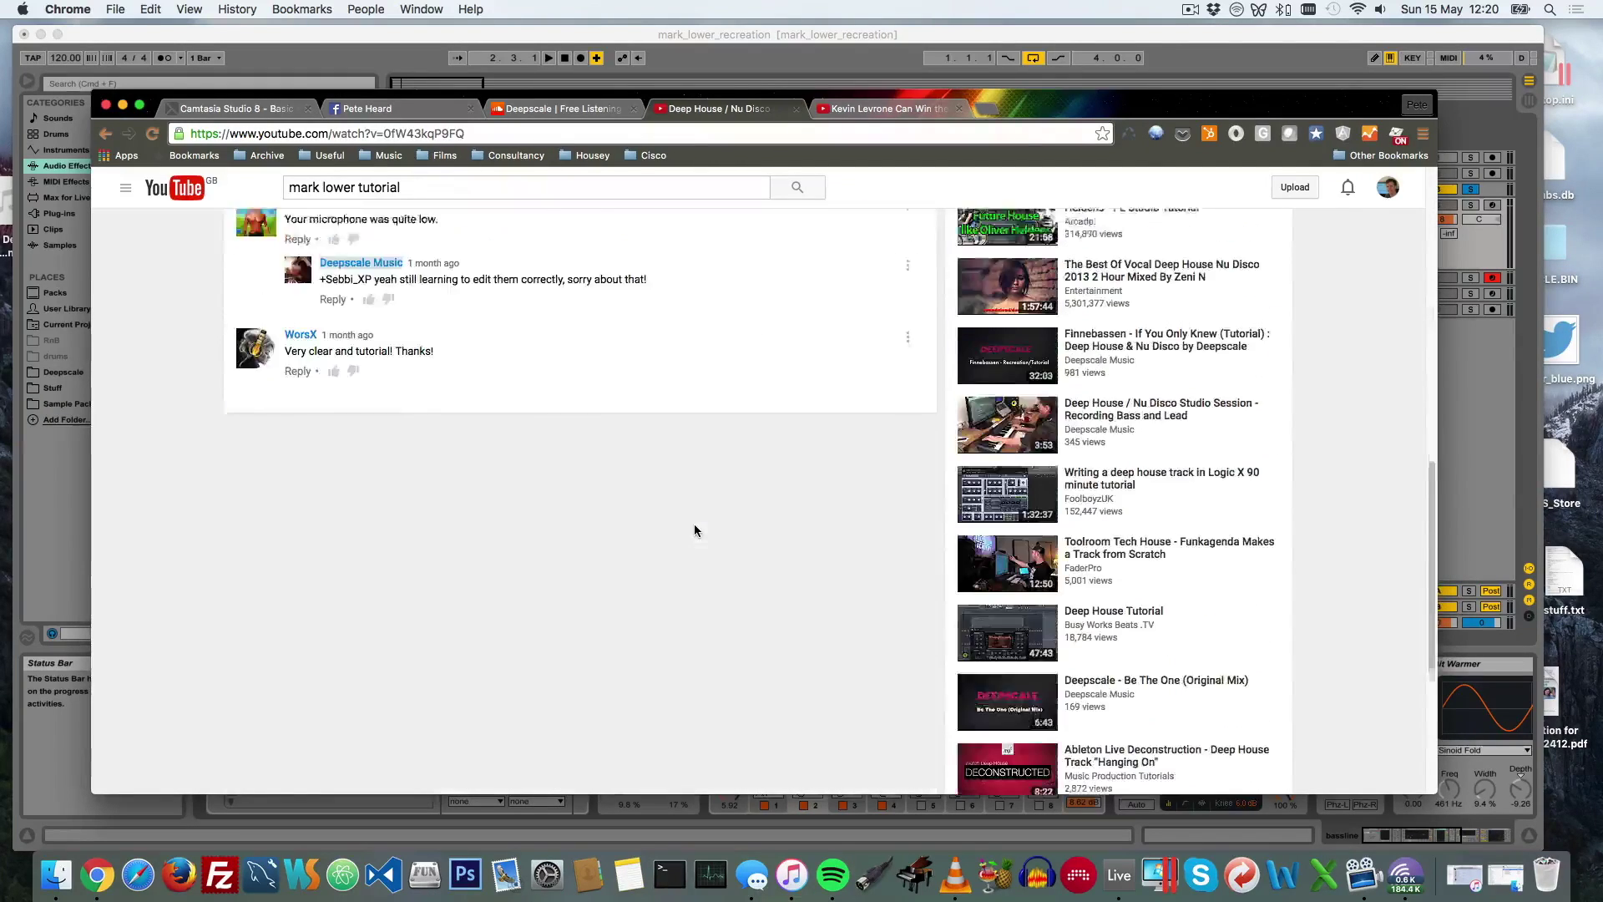
scroll(694, 530, up, 15)
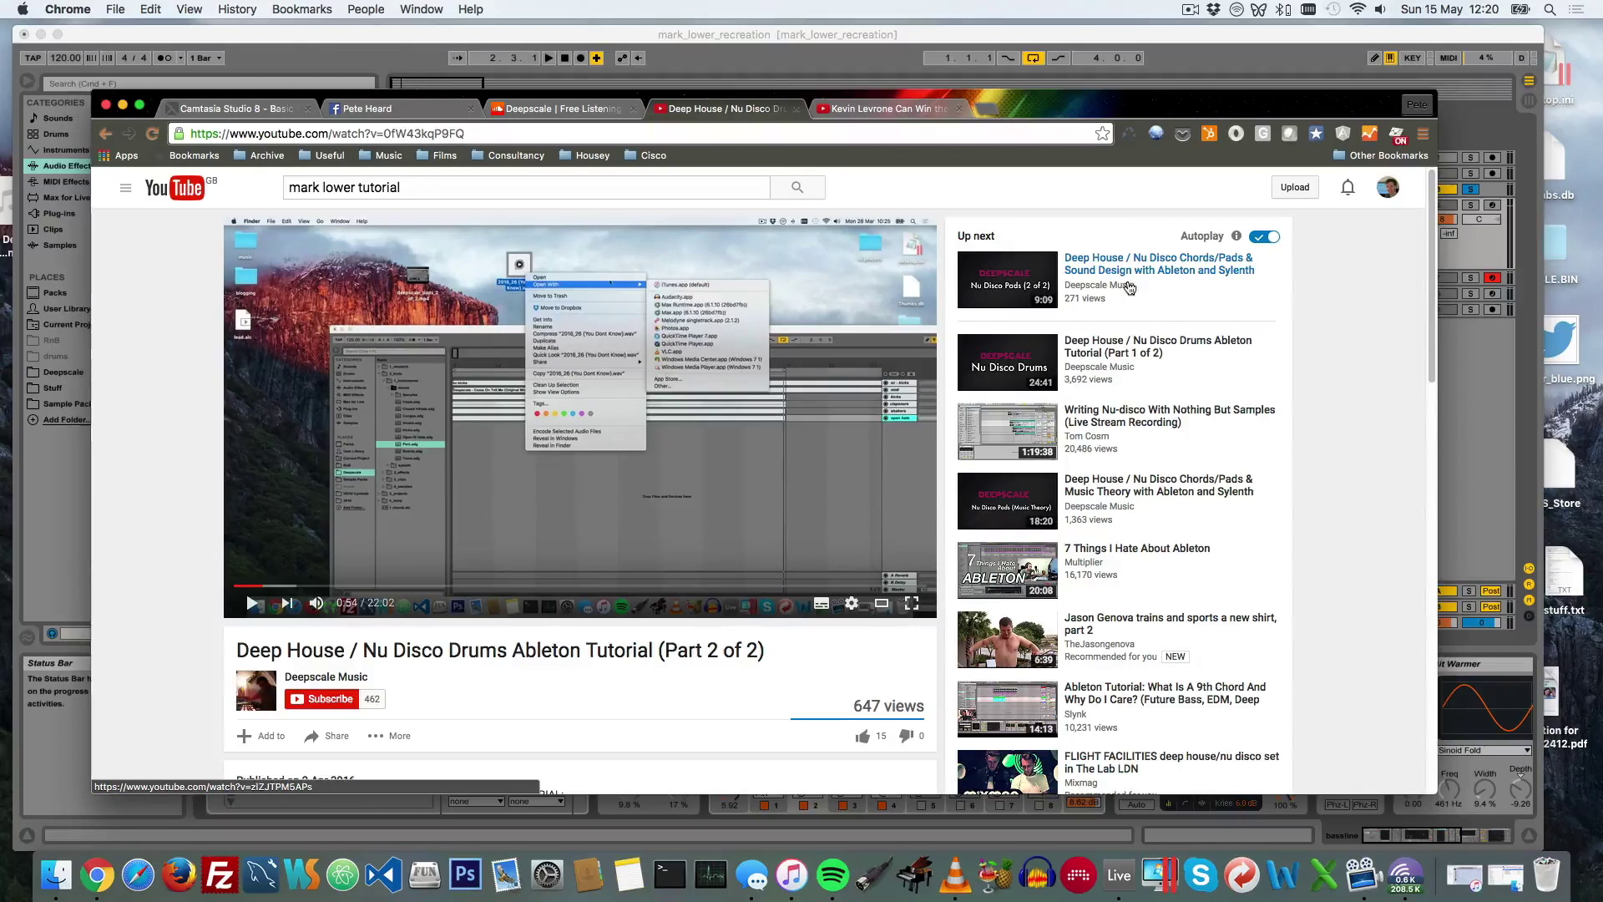
mouse_move(1121, 288)
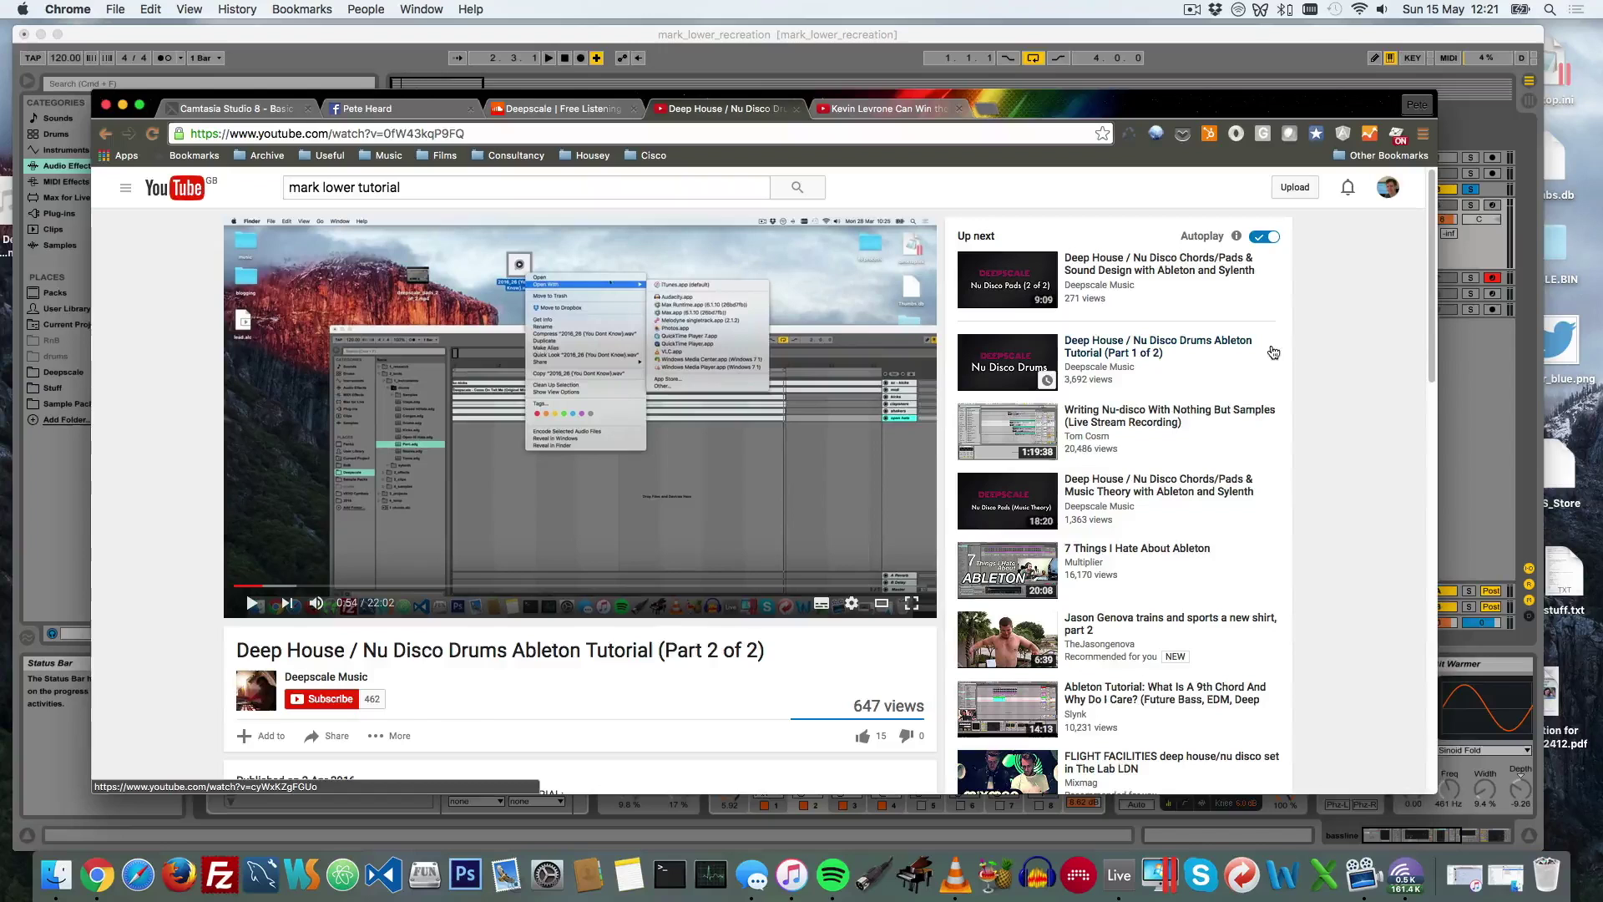
Step: Browse the Deepscale Music channel's uploads down to the bassline tutorial, and show the Deepscale playlists on SoundCloud
click(329, 678)
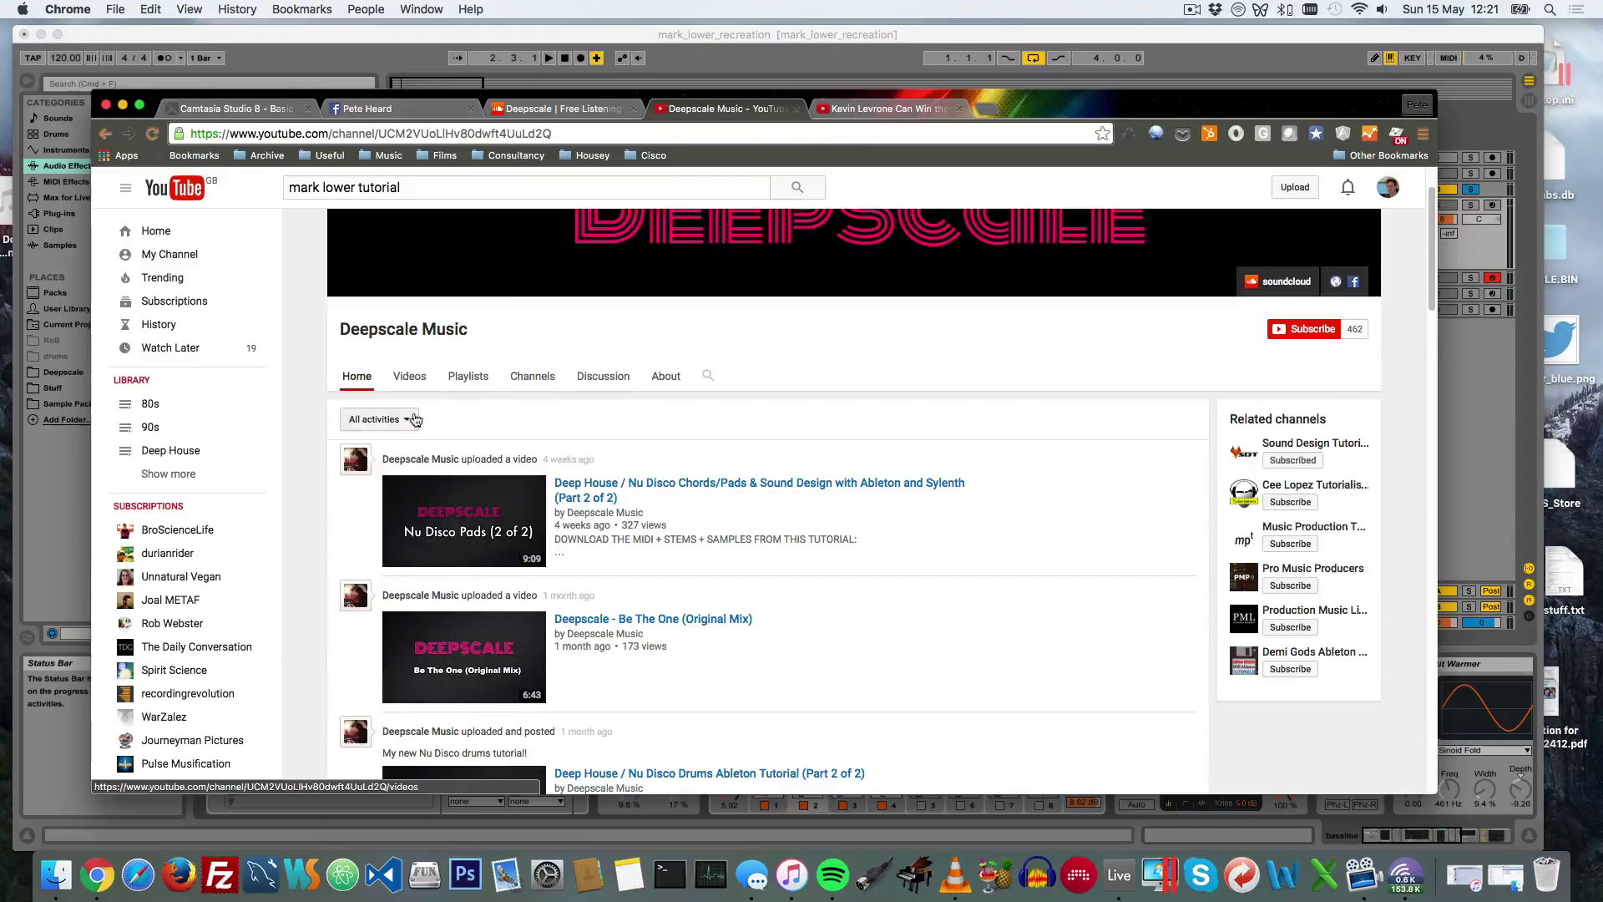
scroll(407, 463, down, 5)
scroll(410, 463, down, 5)
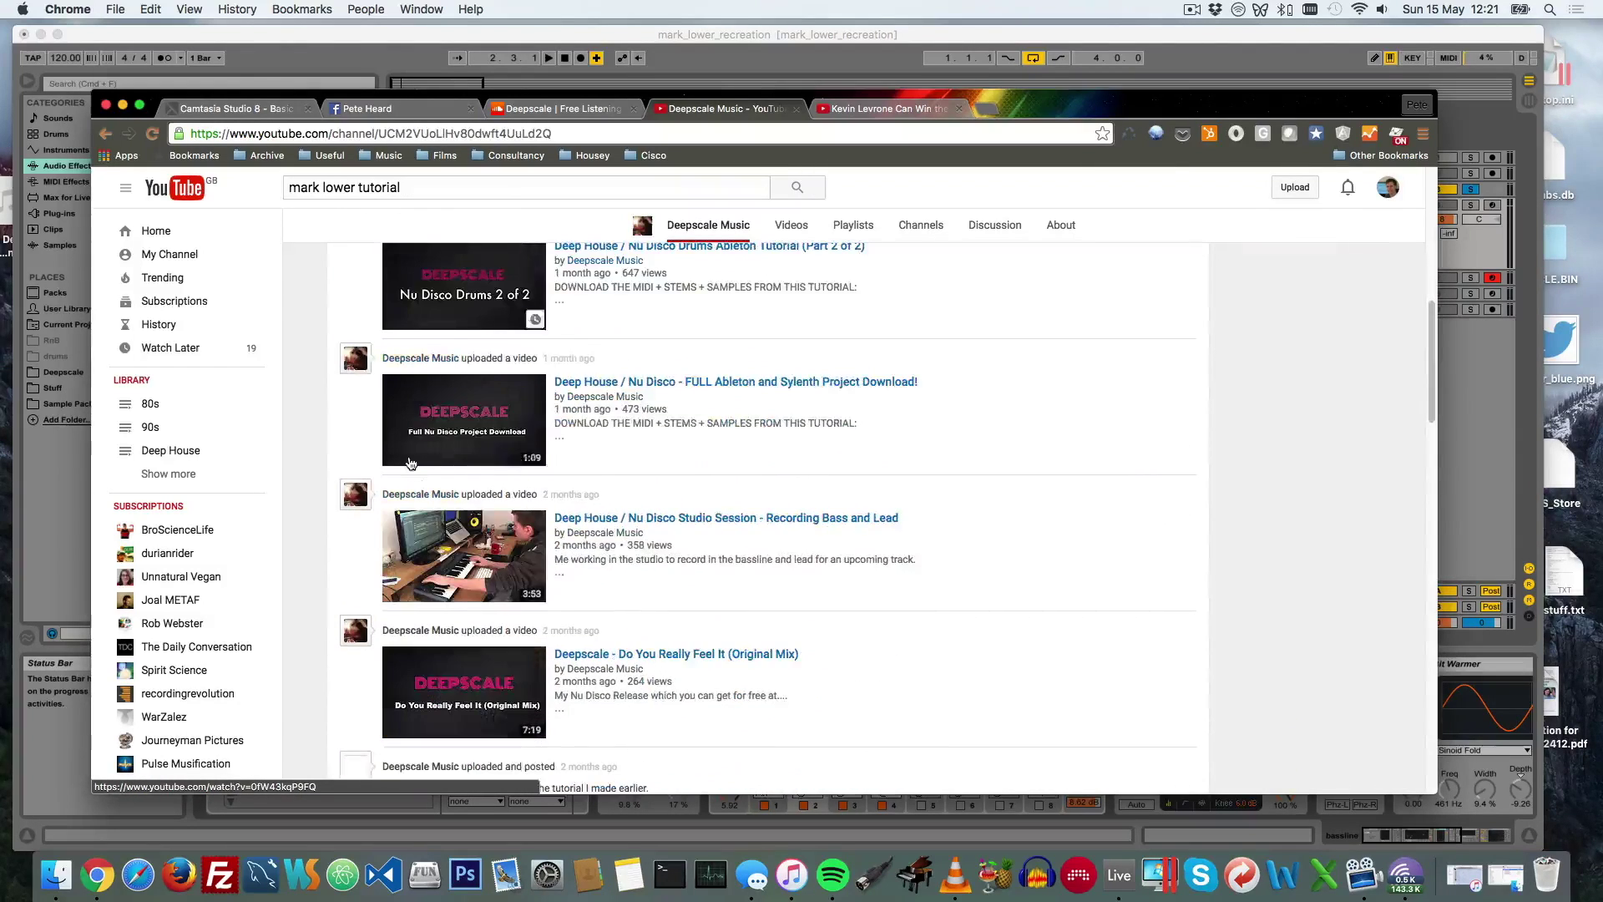
scroll(727, 449, down, 8)
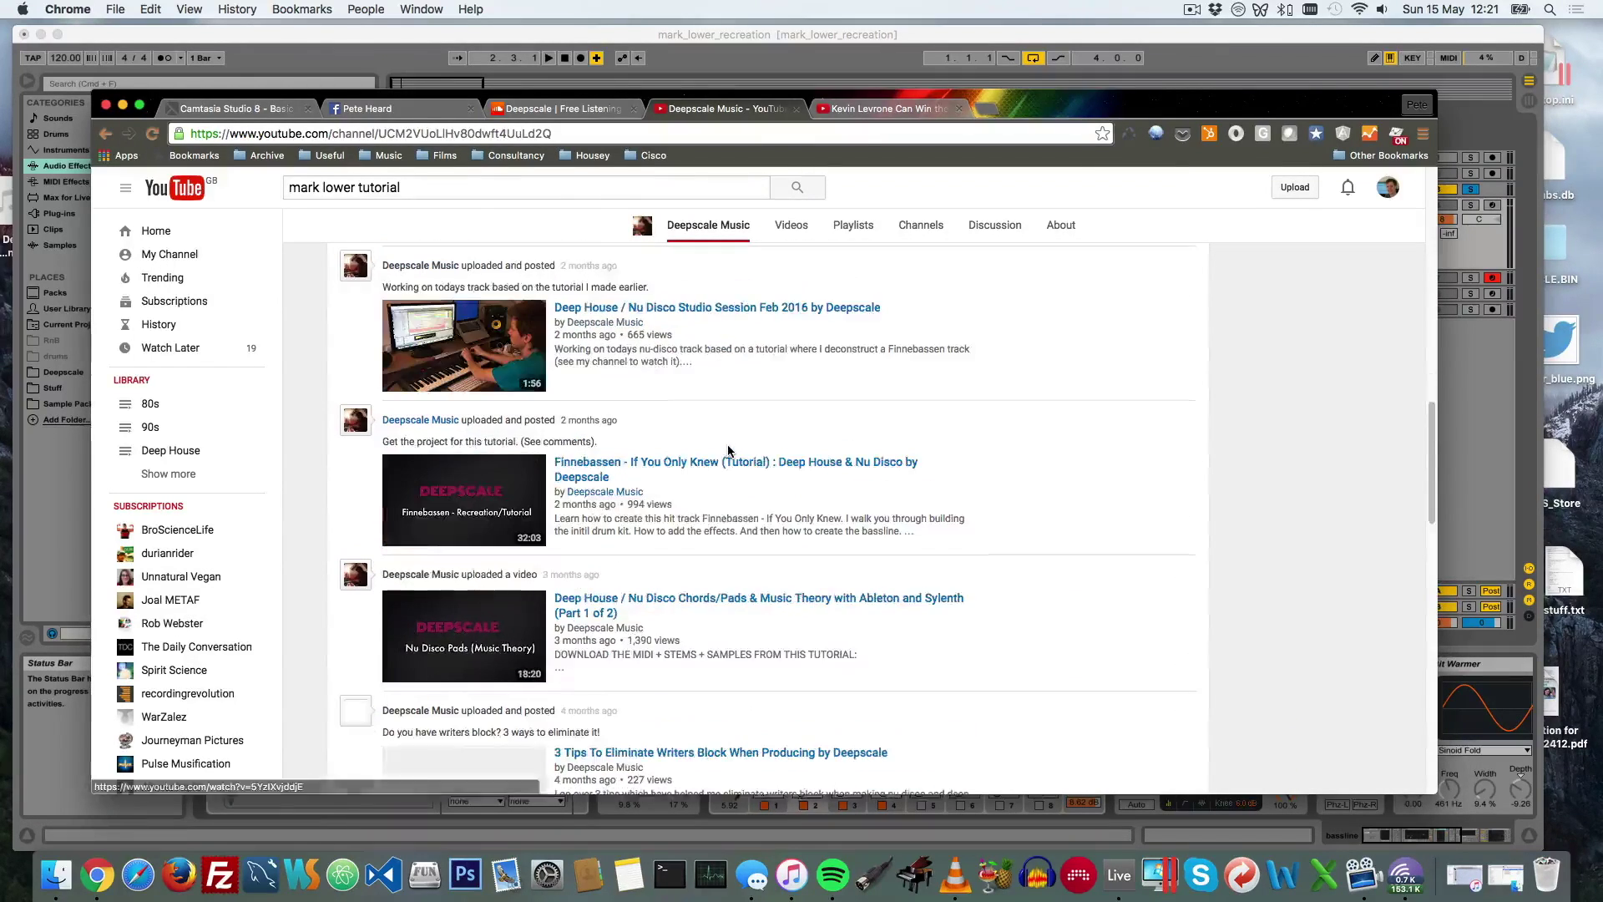
scroll(728, 451, down, 5)
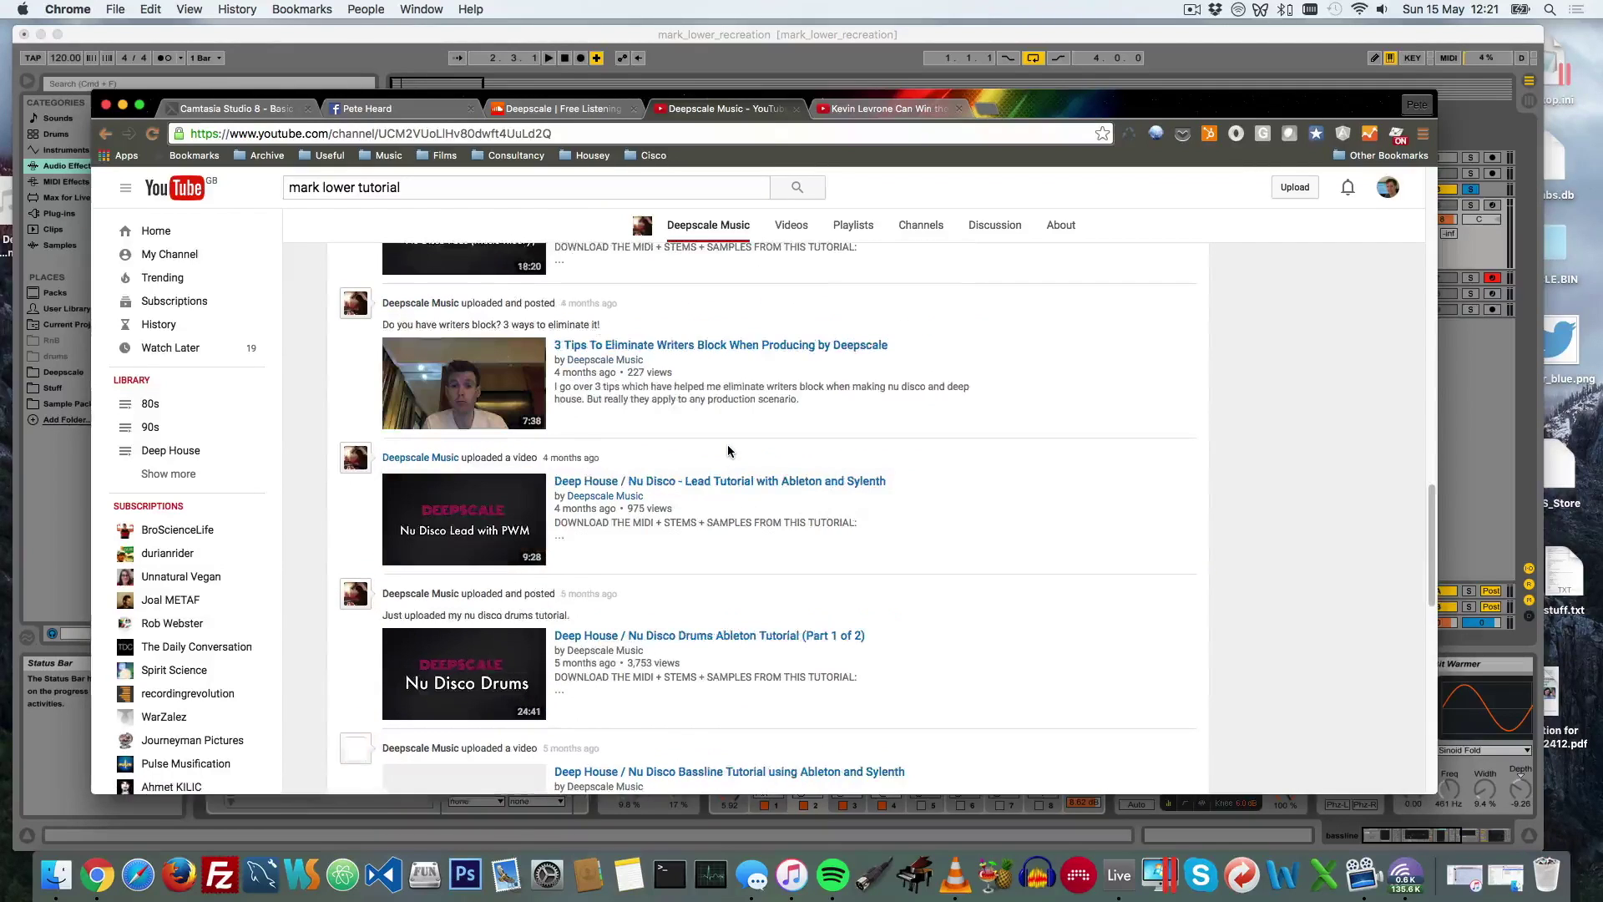
scroll(728, 451, down, 4)
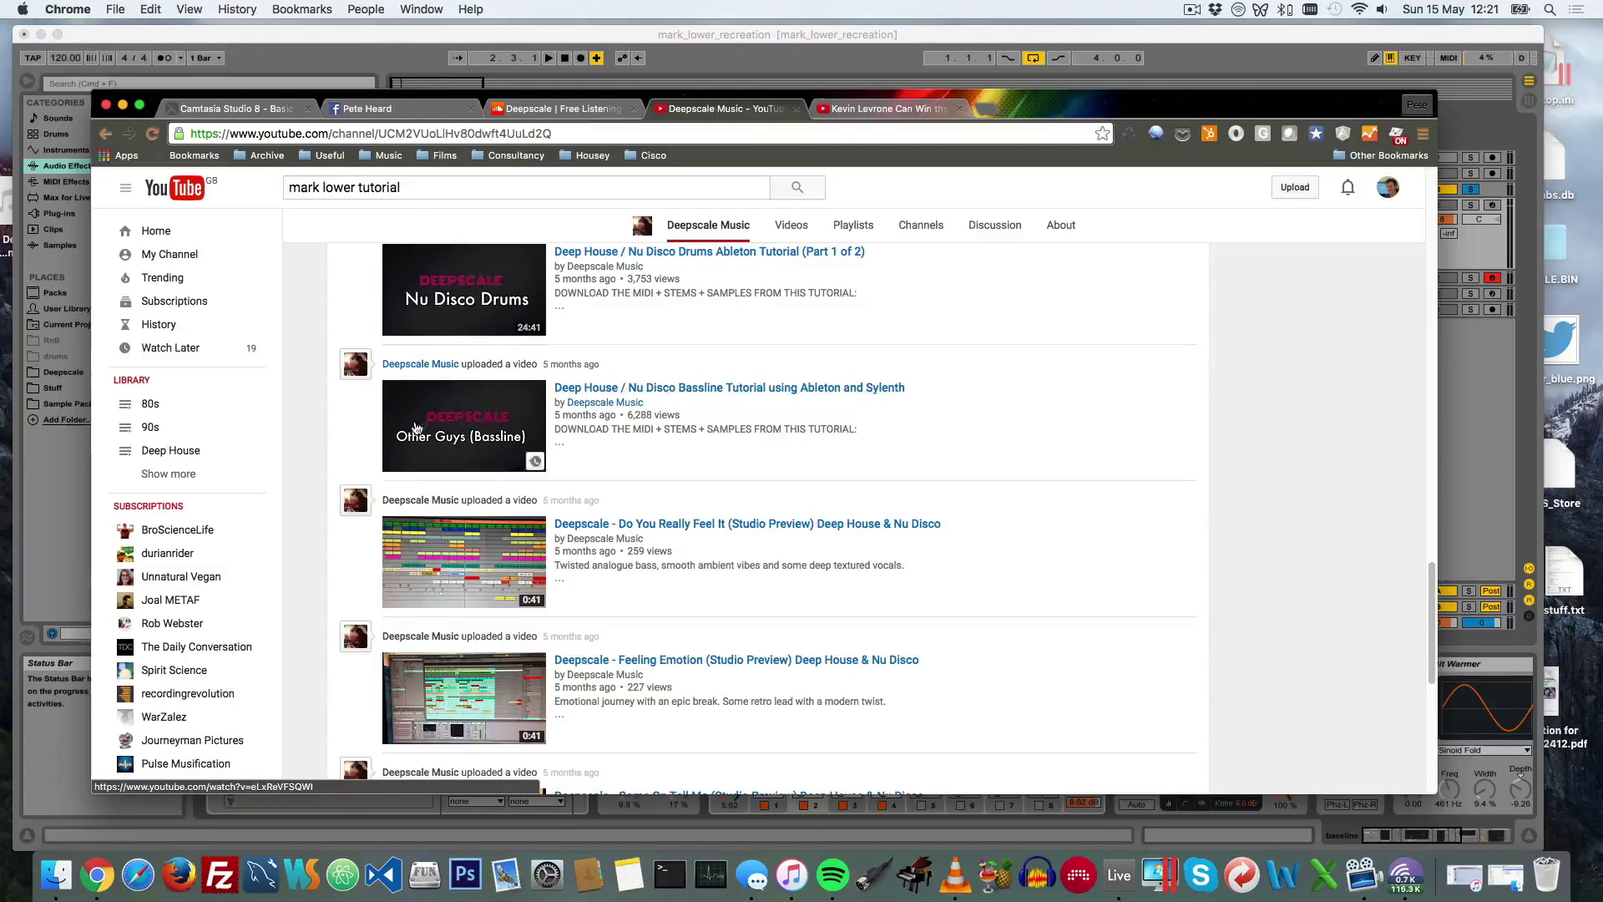
click(613, 109)
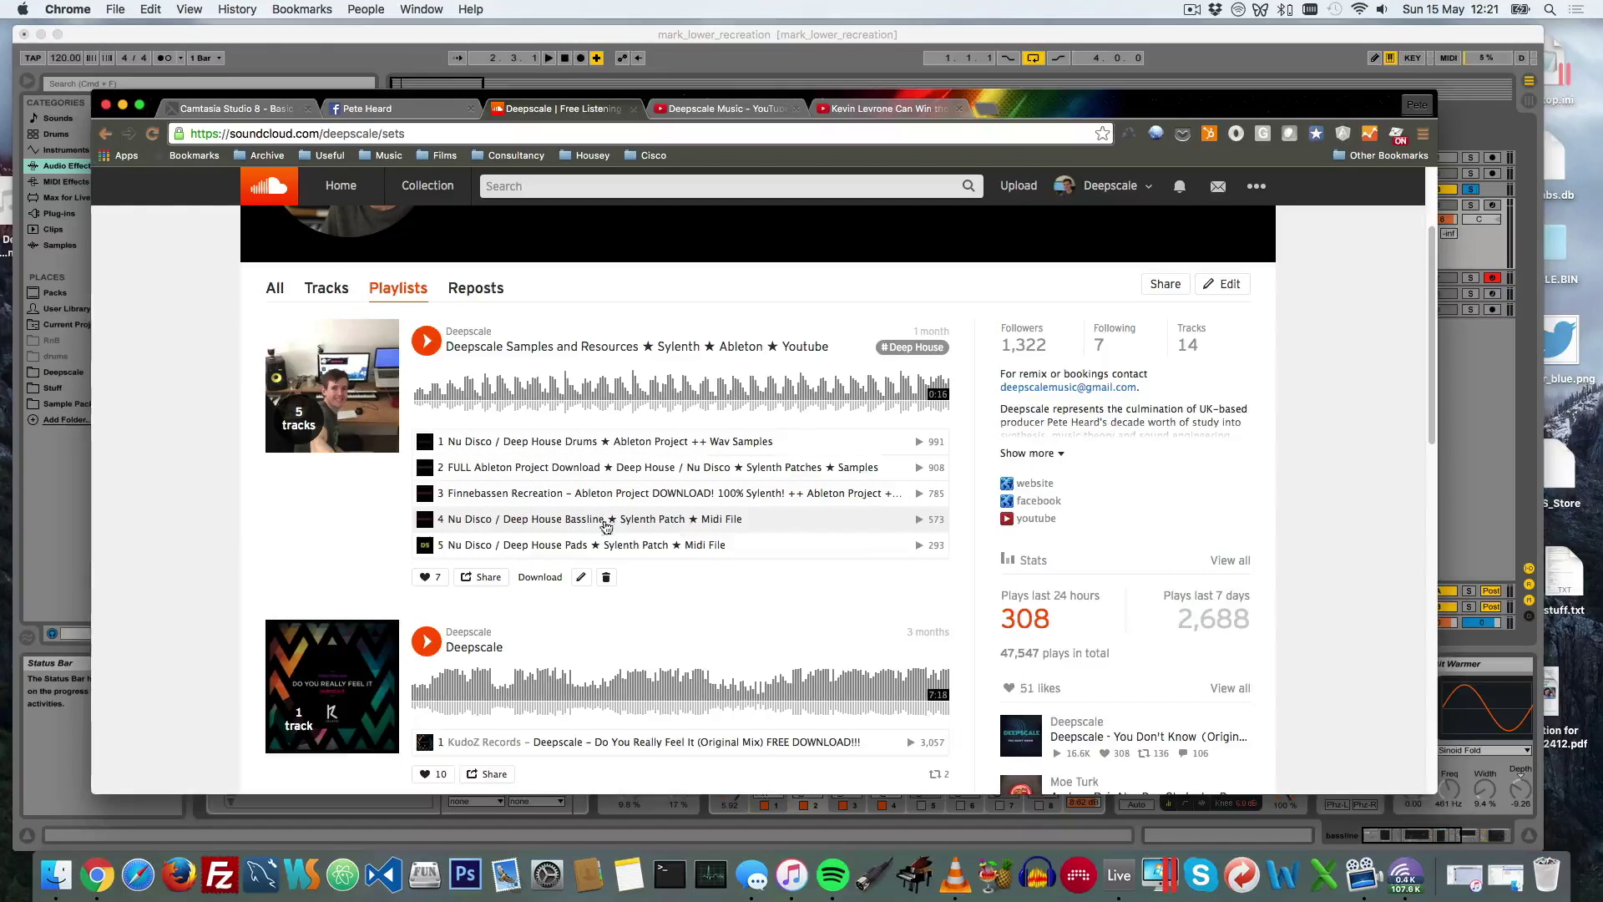
Step: Switch back to Ableton Live, try out the bassline's Sylenth1 patch with the track soloed and record-armed, and close the plug-in window
click(438, 39)
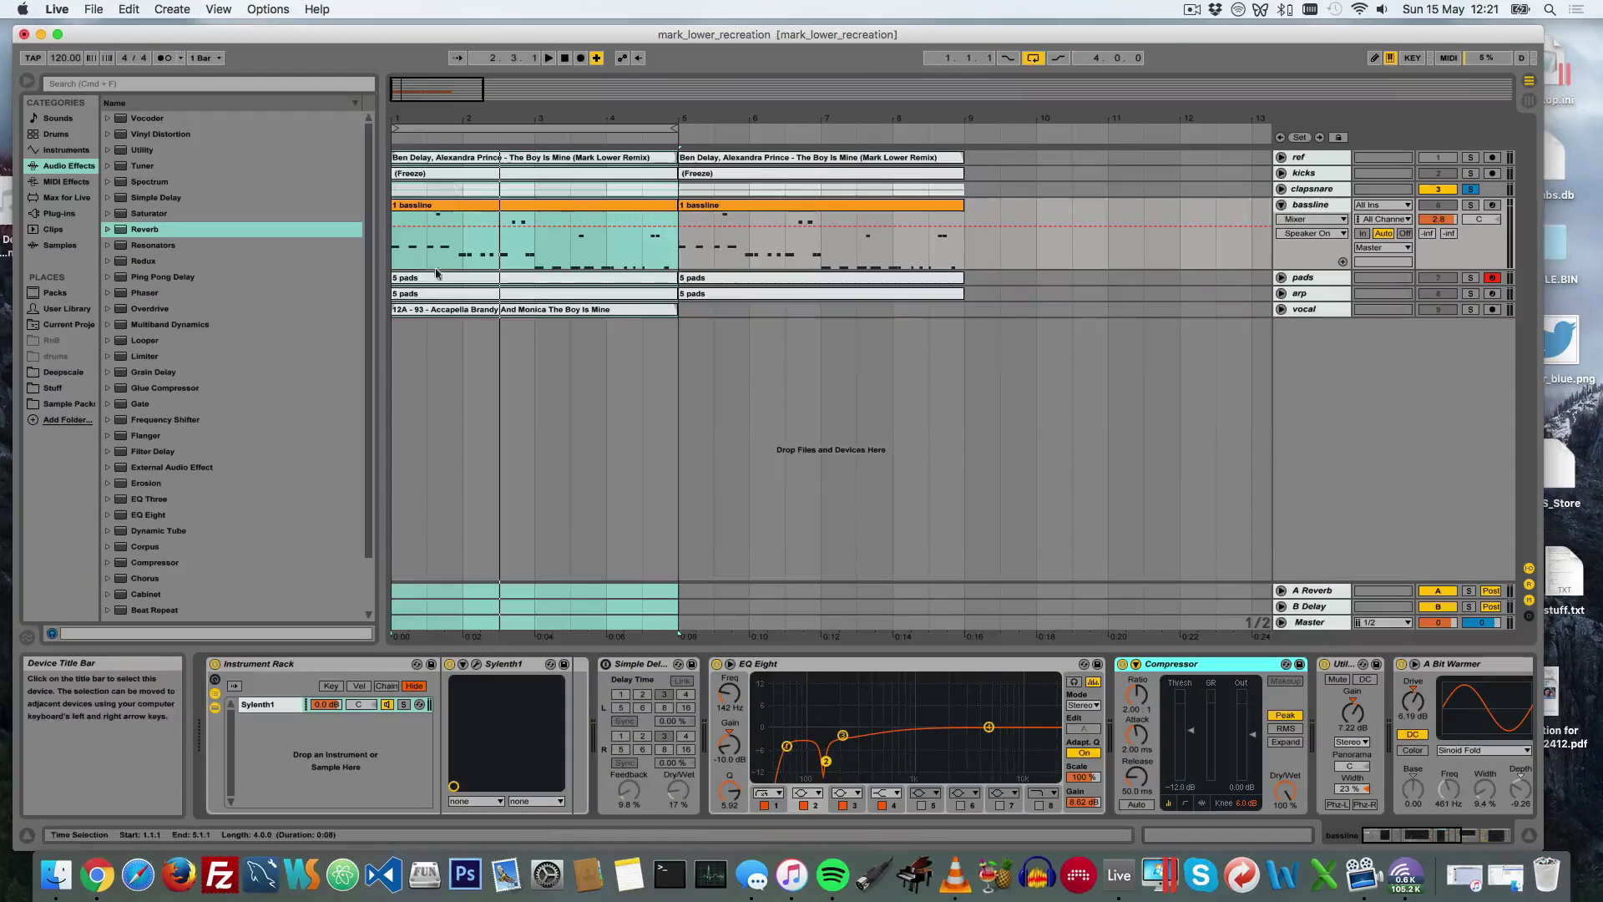
click(476, 664)
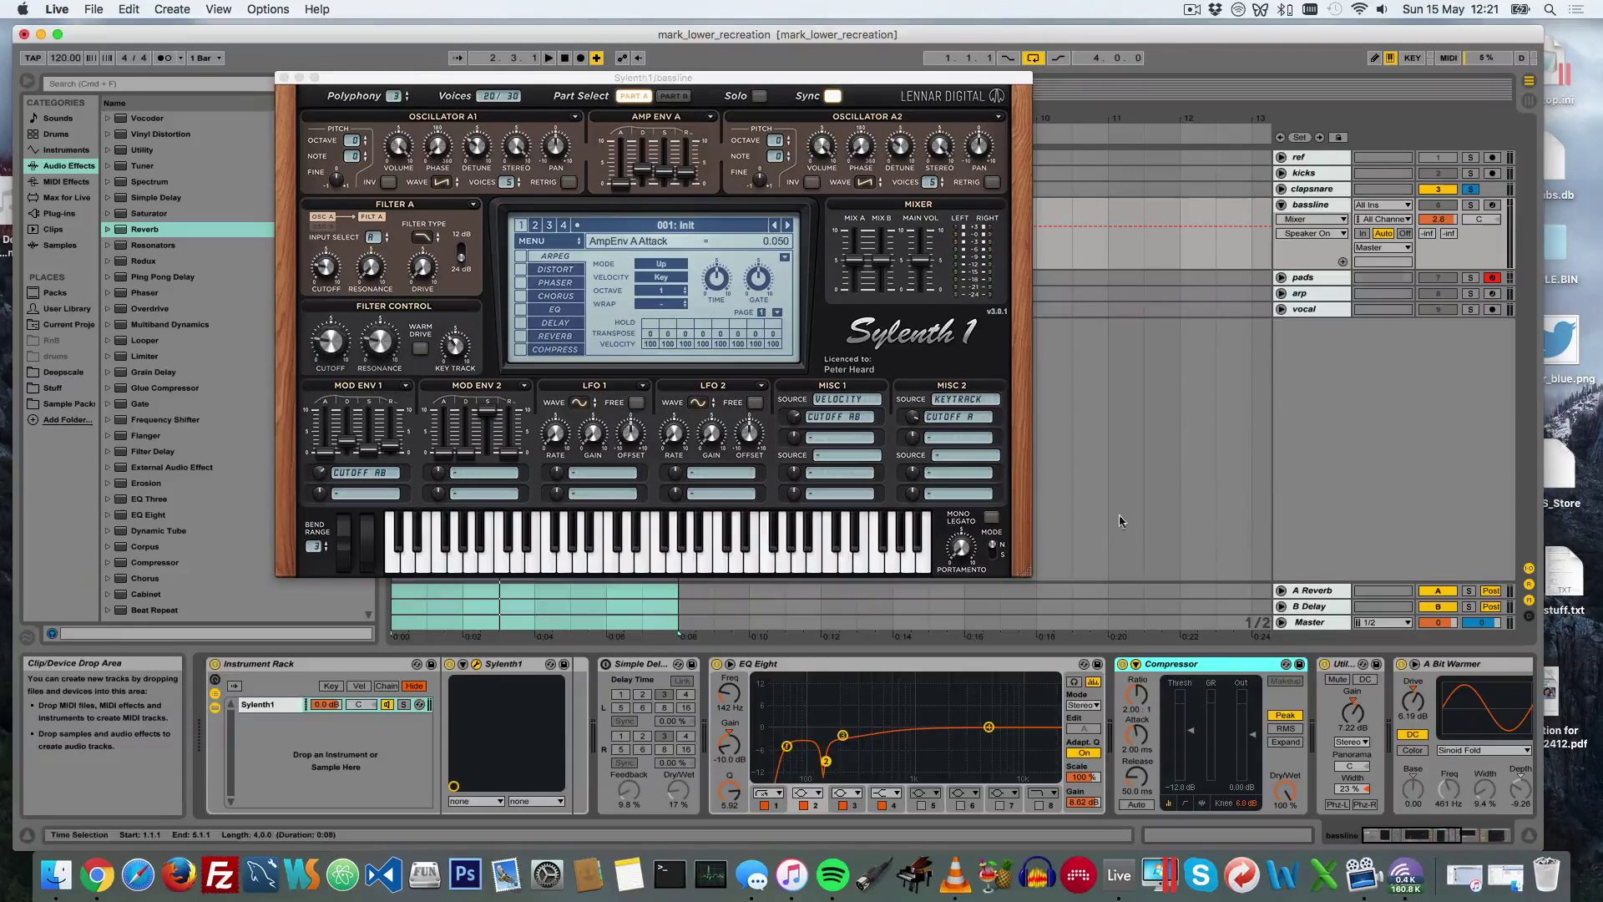
click(1471, 278)
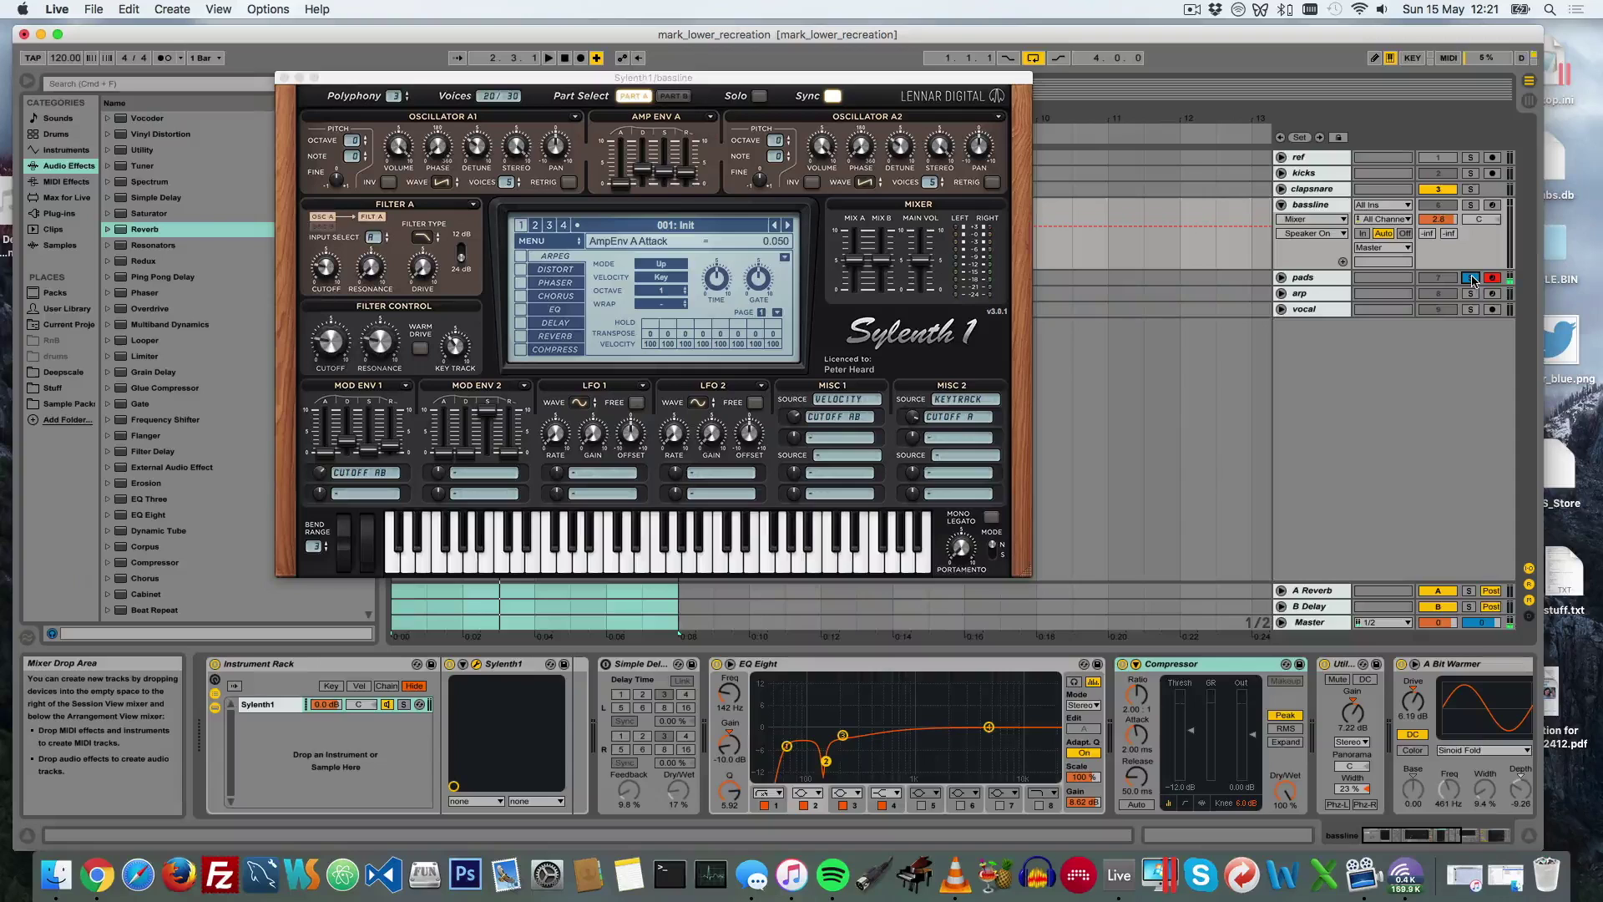
click(1492, 204)
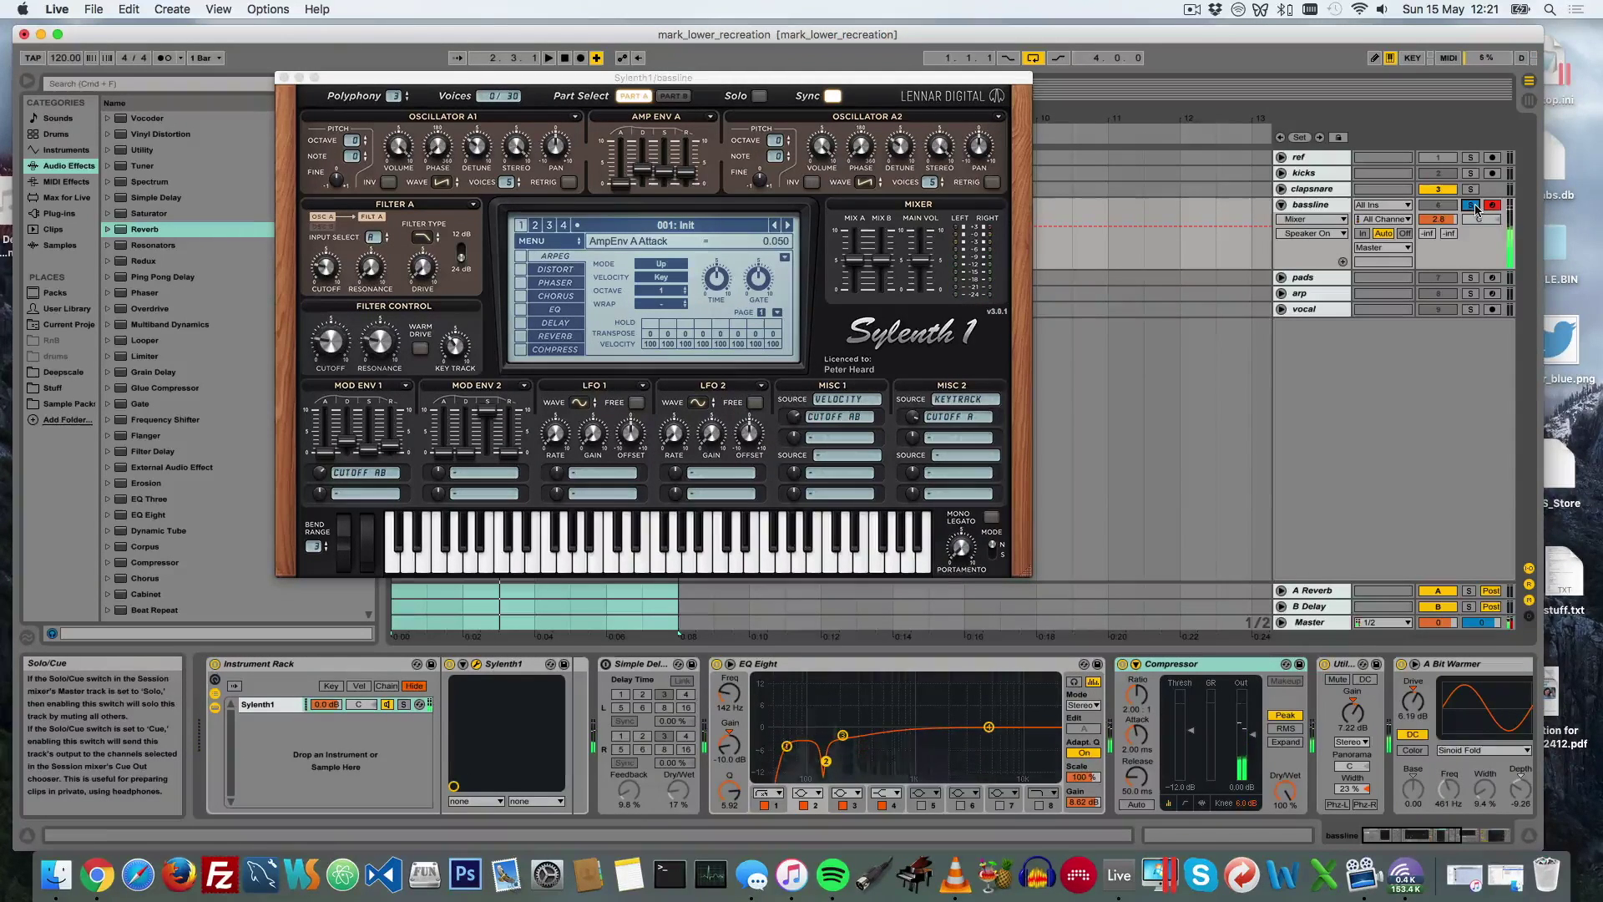
click(284, 77)
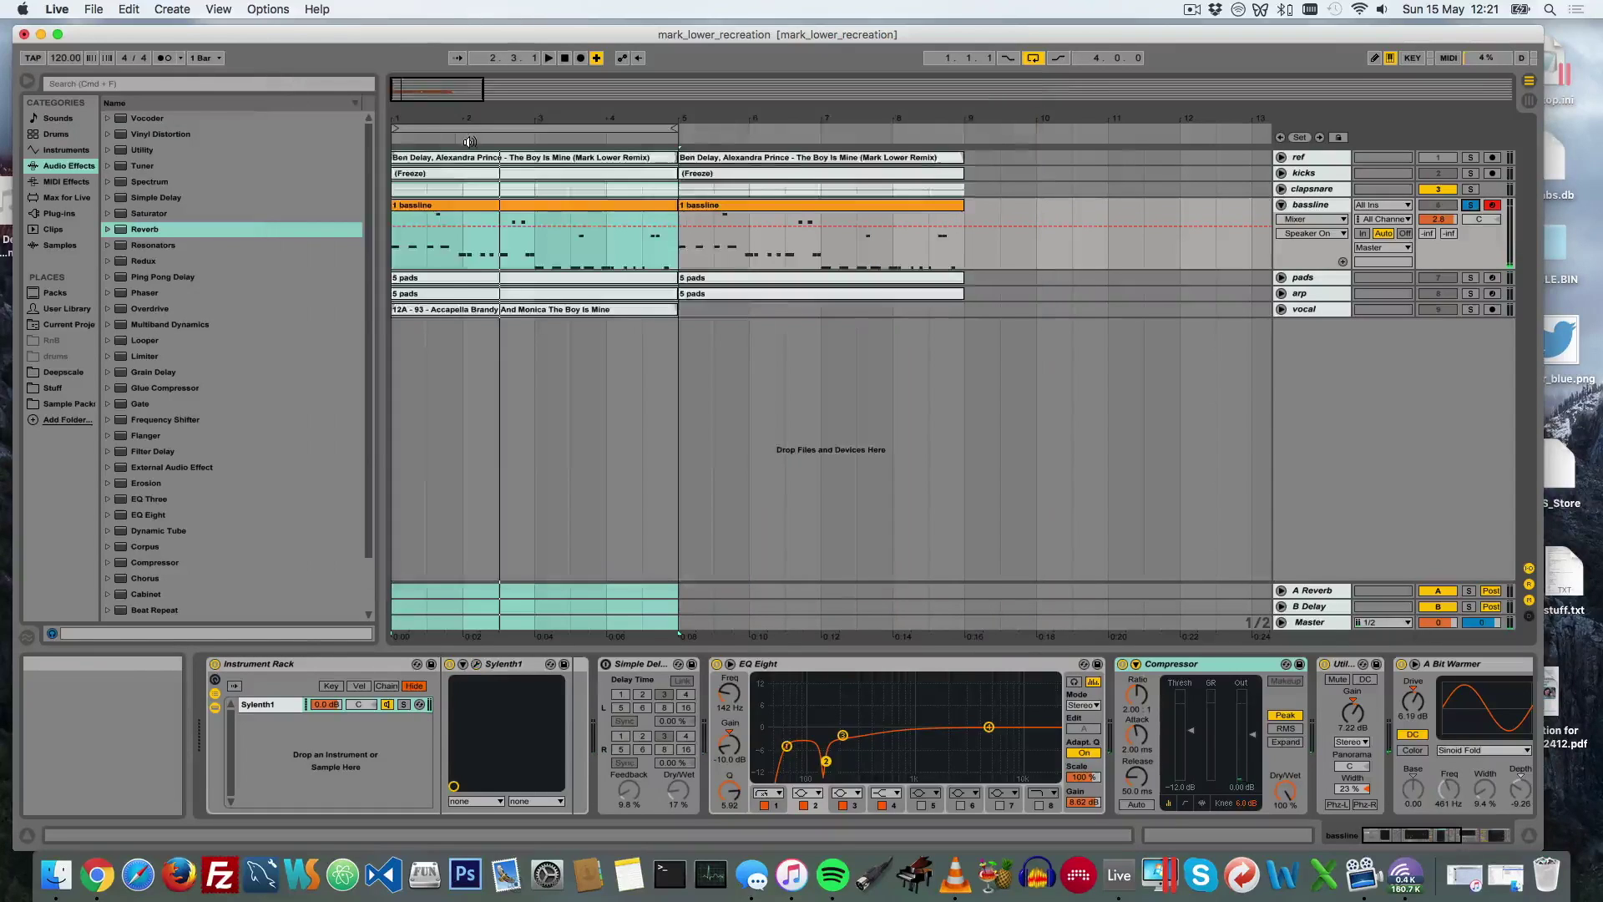
Step: Listen to the bassline in the soloed ref track, looping bars 5 to 8 and returning the loop to bar 1
drag(434, 108, 631, 215)
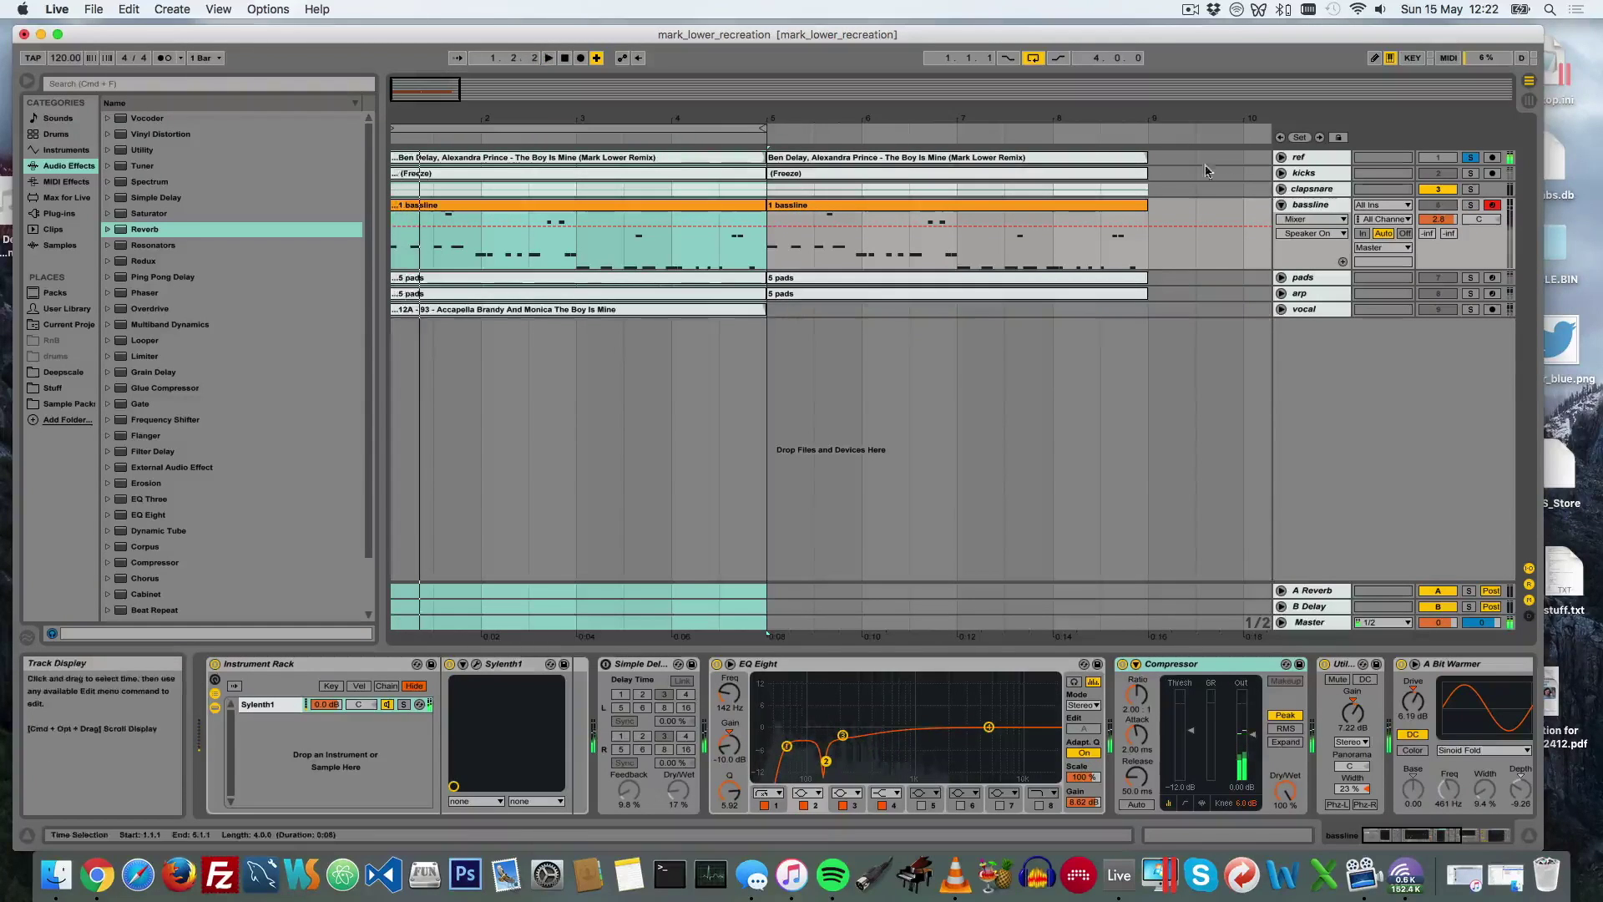
drag(718, 131, 1096, 132)
key(space)
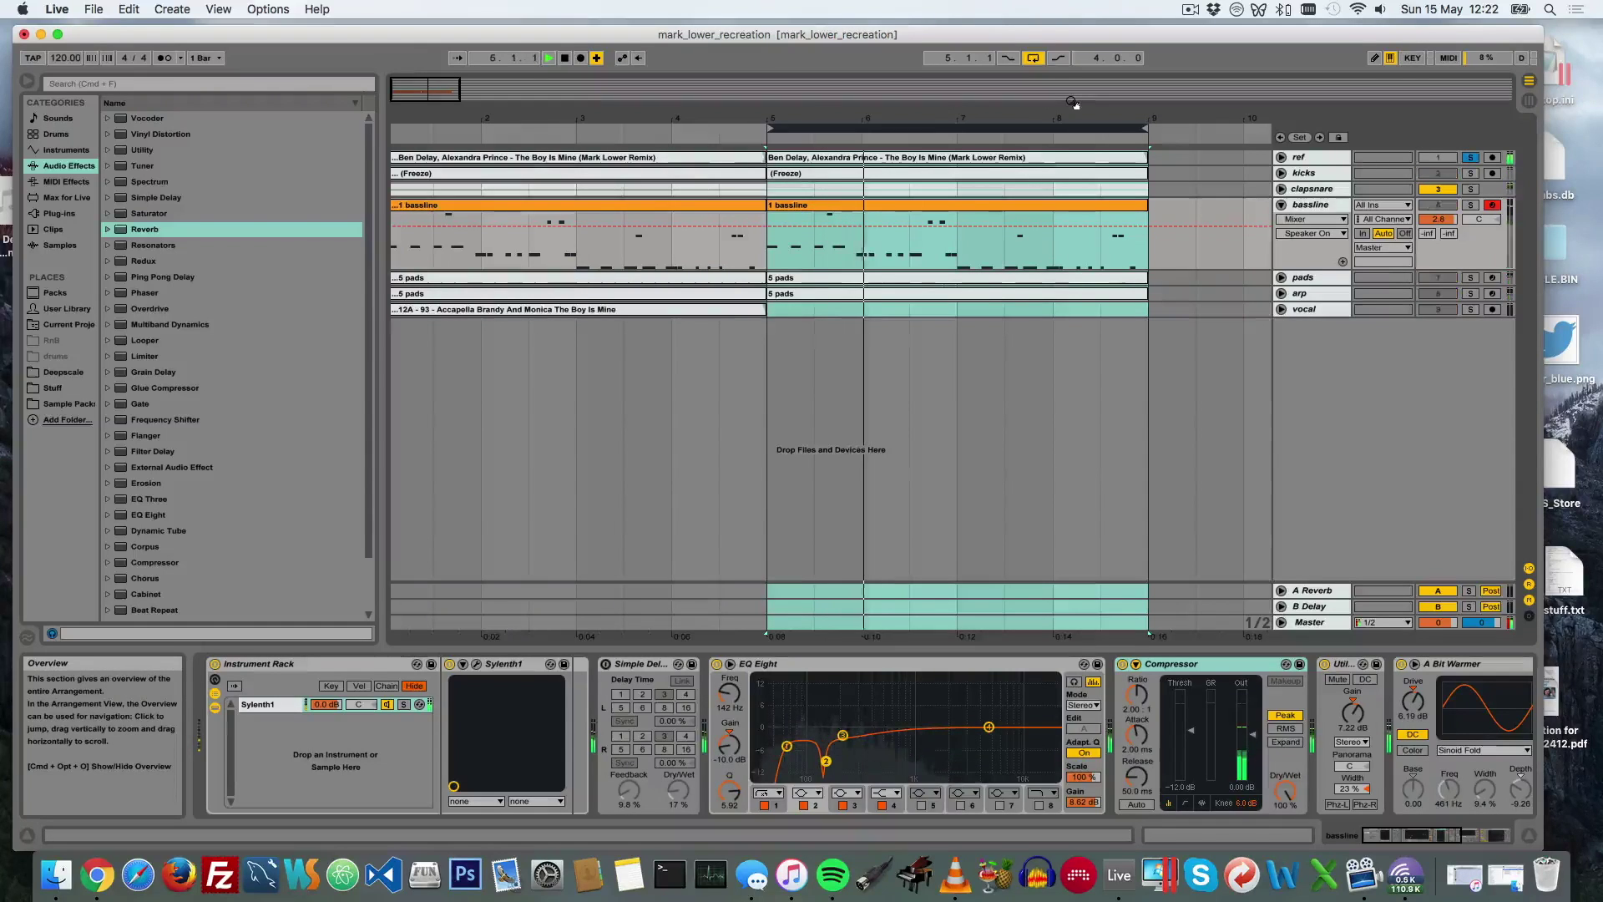
drag(993, 131, 612, 131)
key(space)
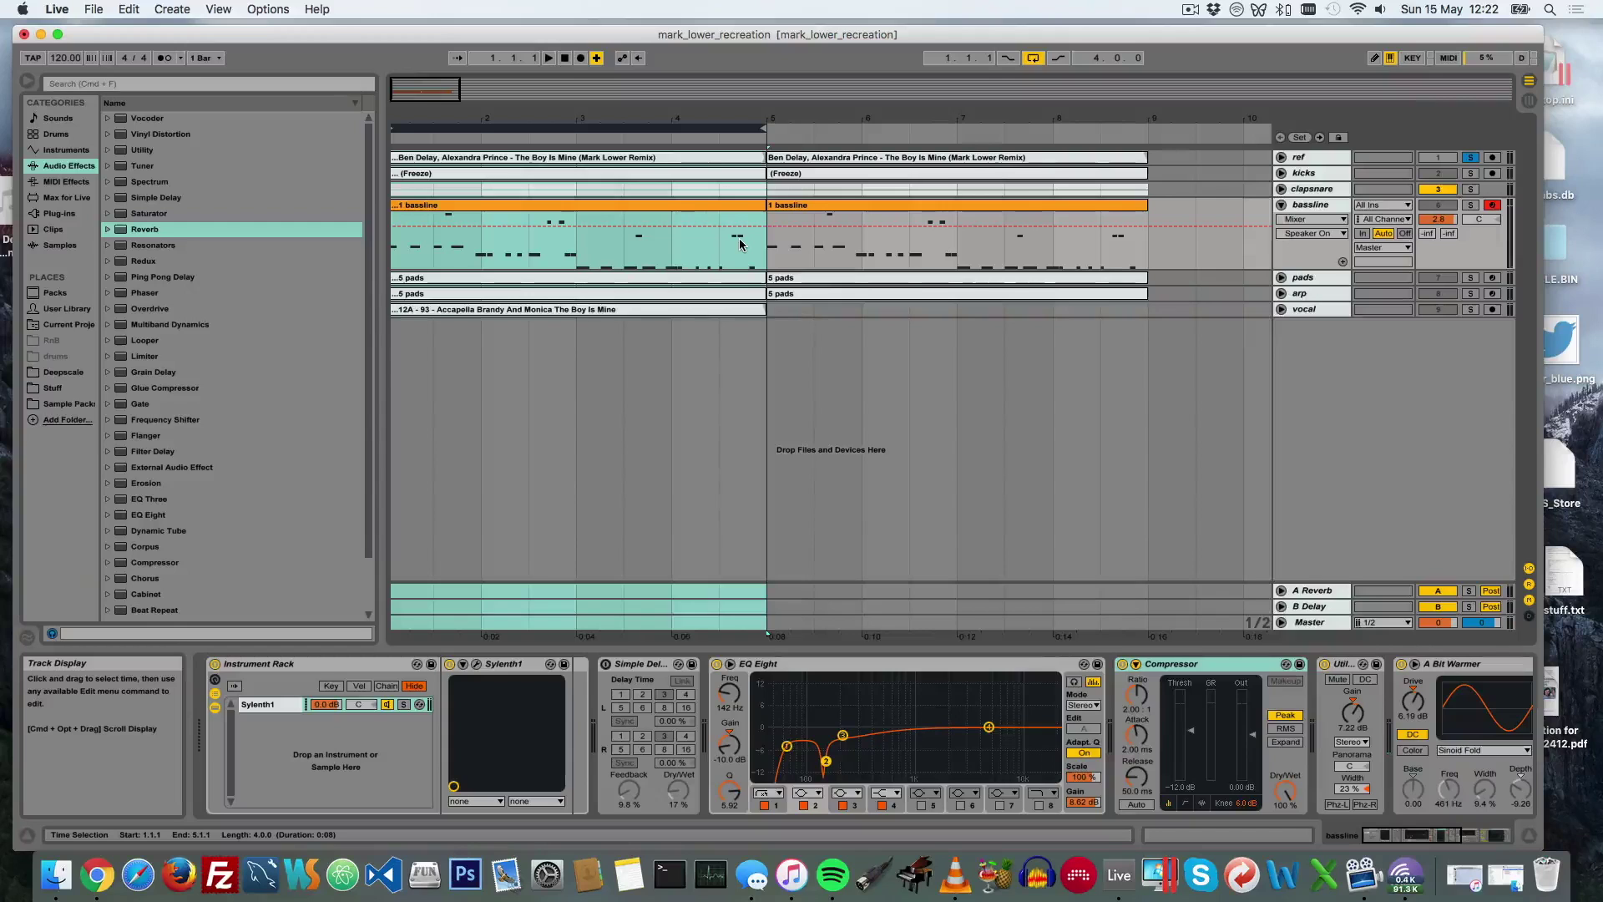
key(space)
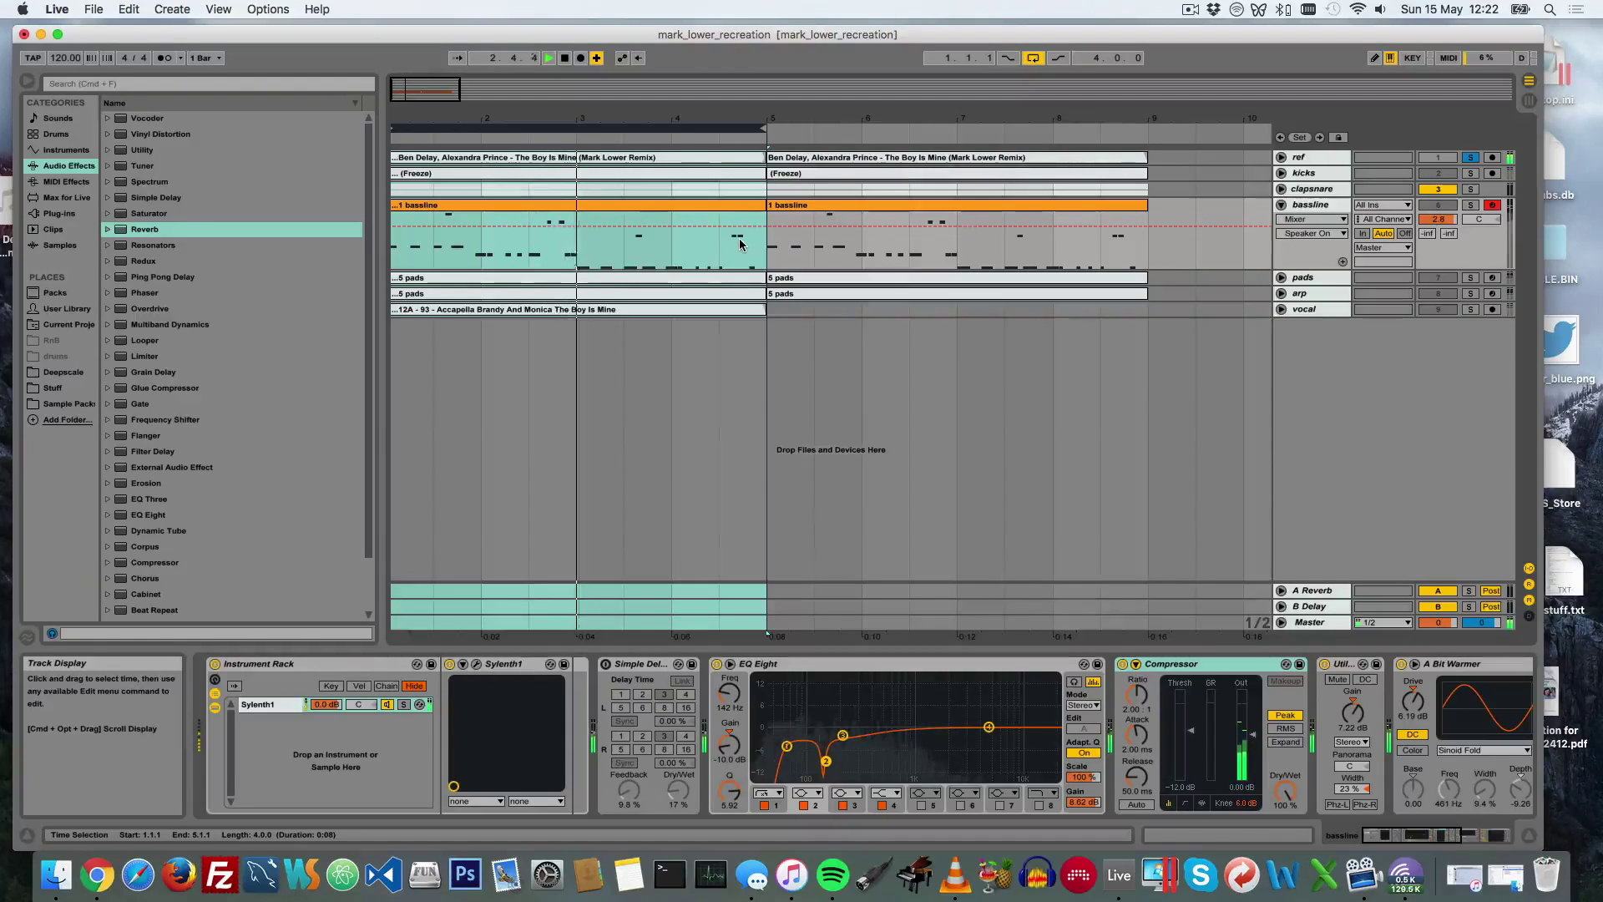
key(space)
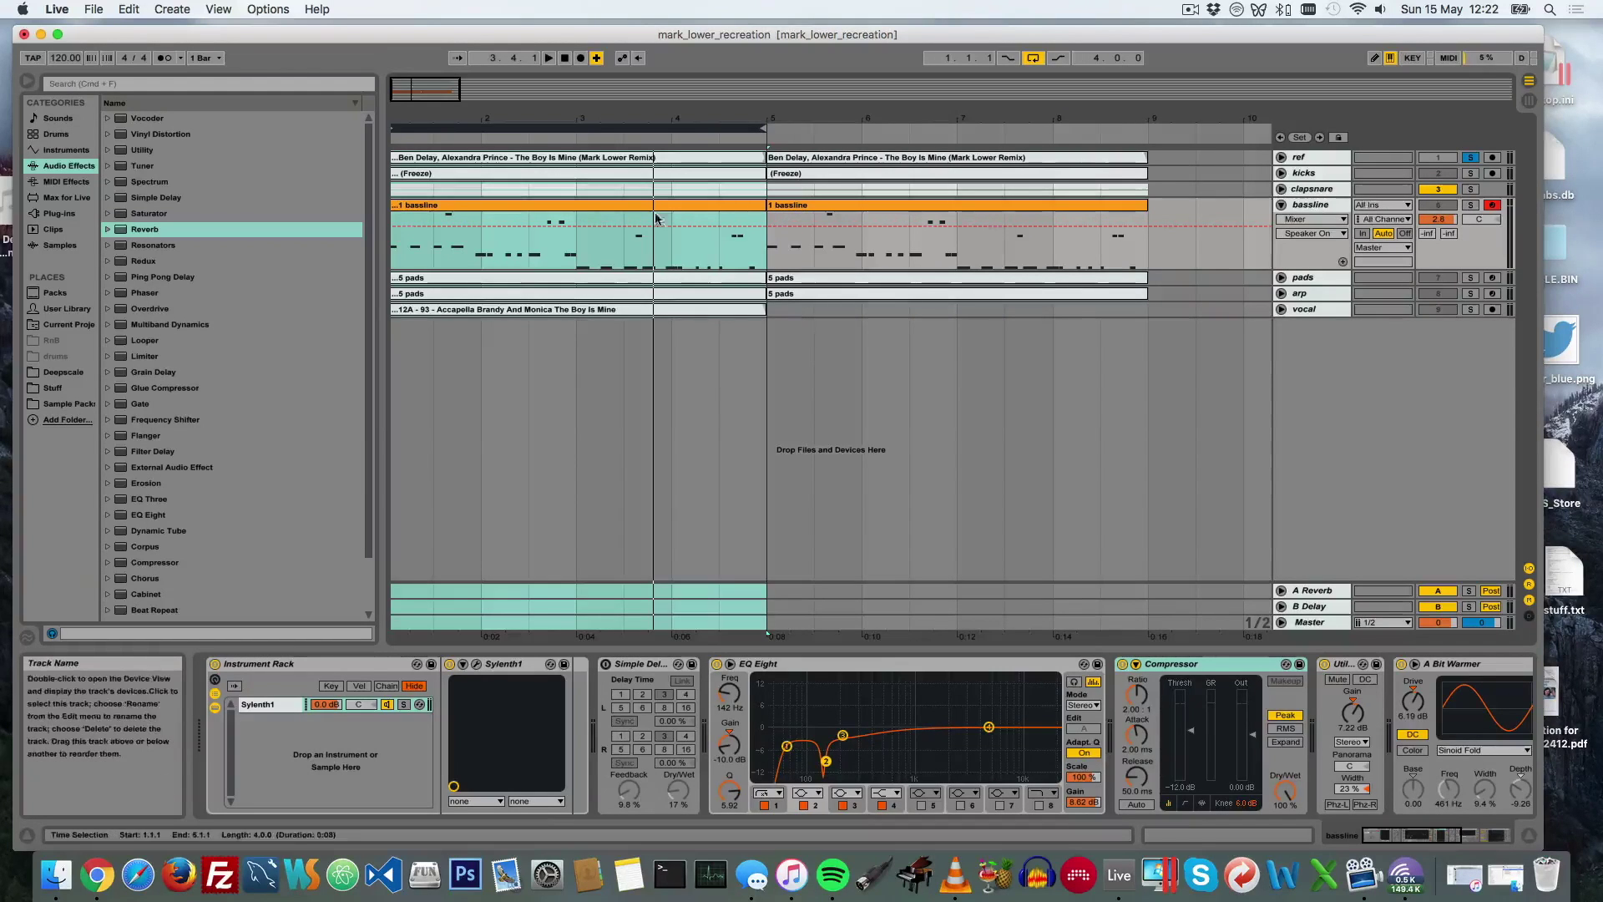
Step: Open the first bassline clip in the MIDI note editor and examine its notes across all four bars during playback
double_click(634, 243)
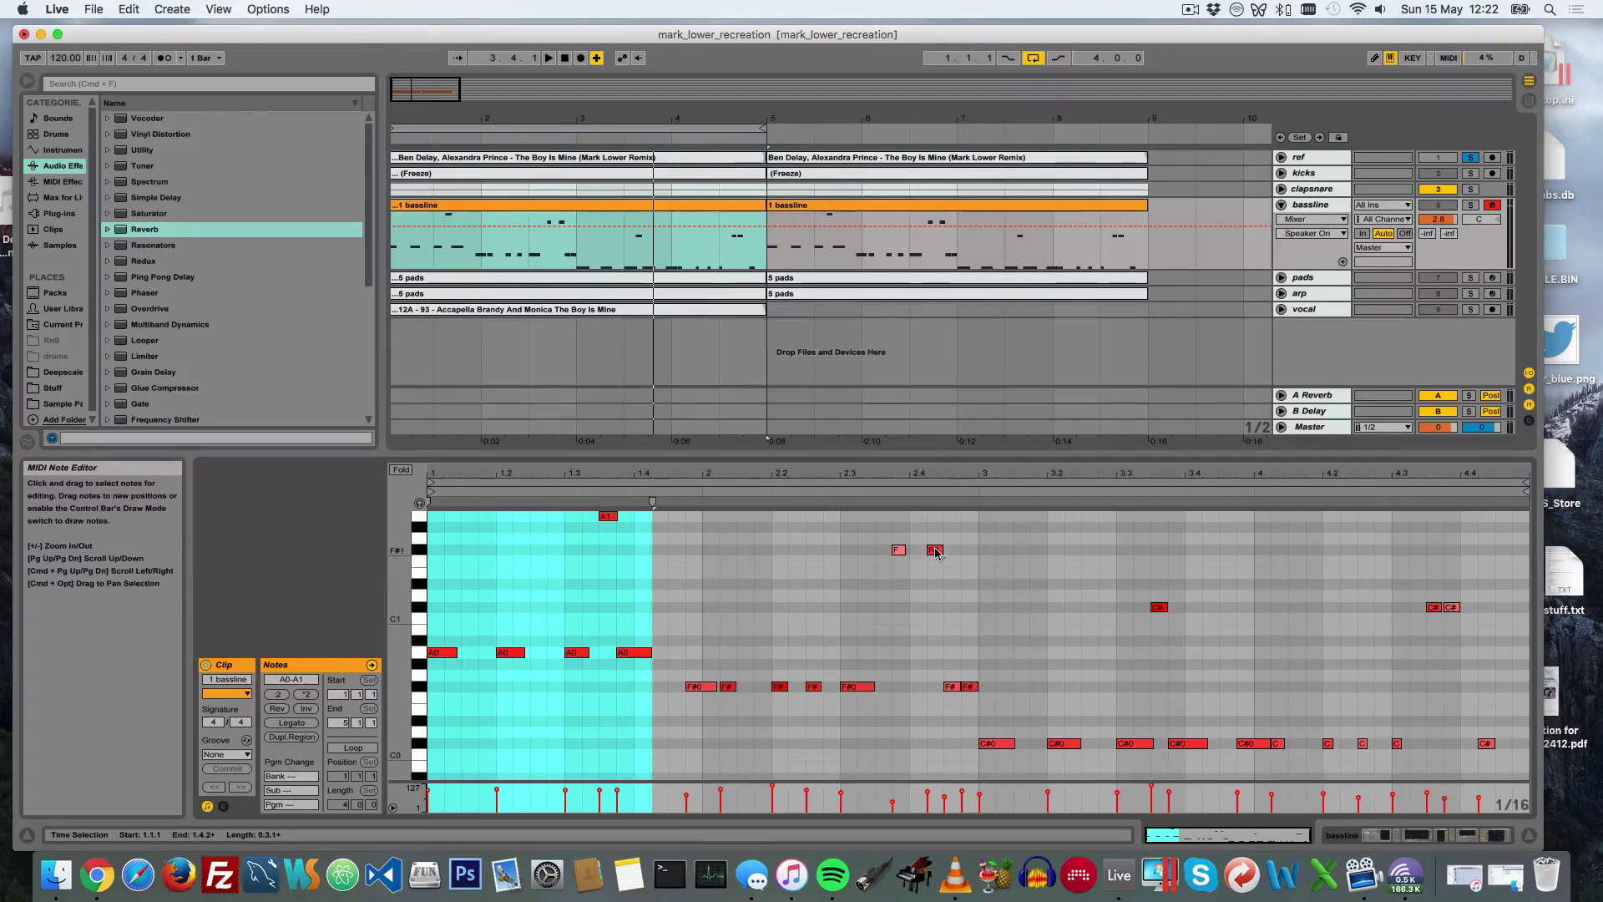
key(space)
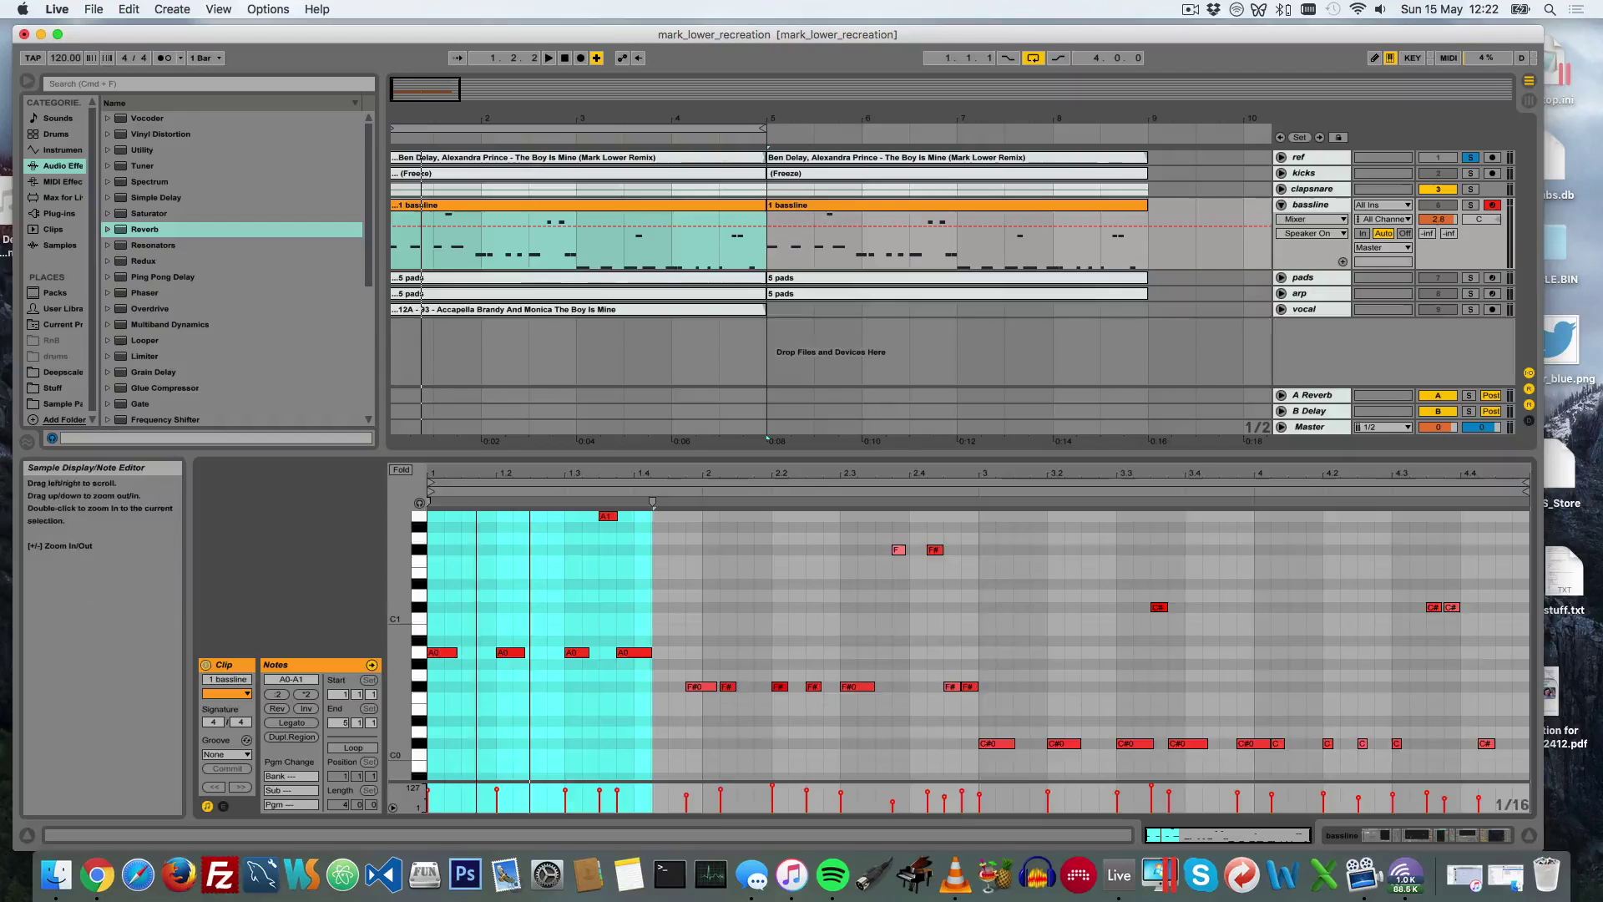
drag(488, 484, 487, 526)
click(910, 656)
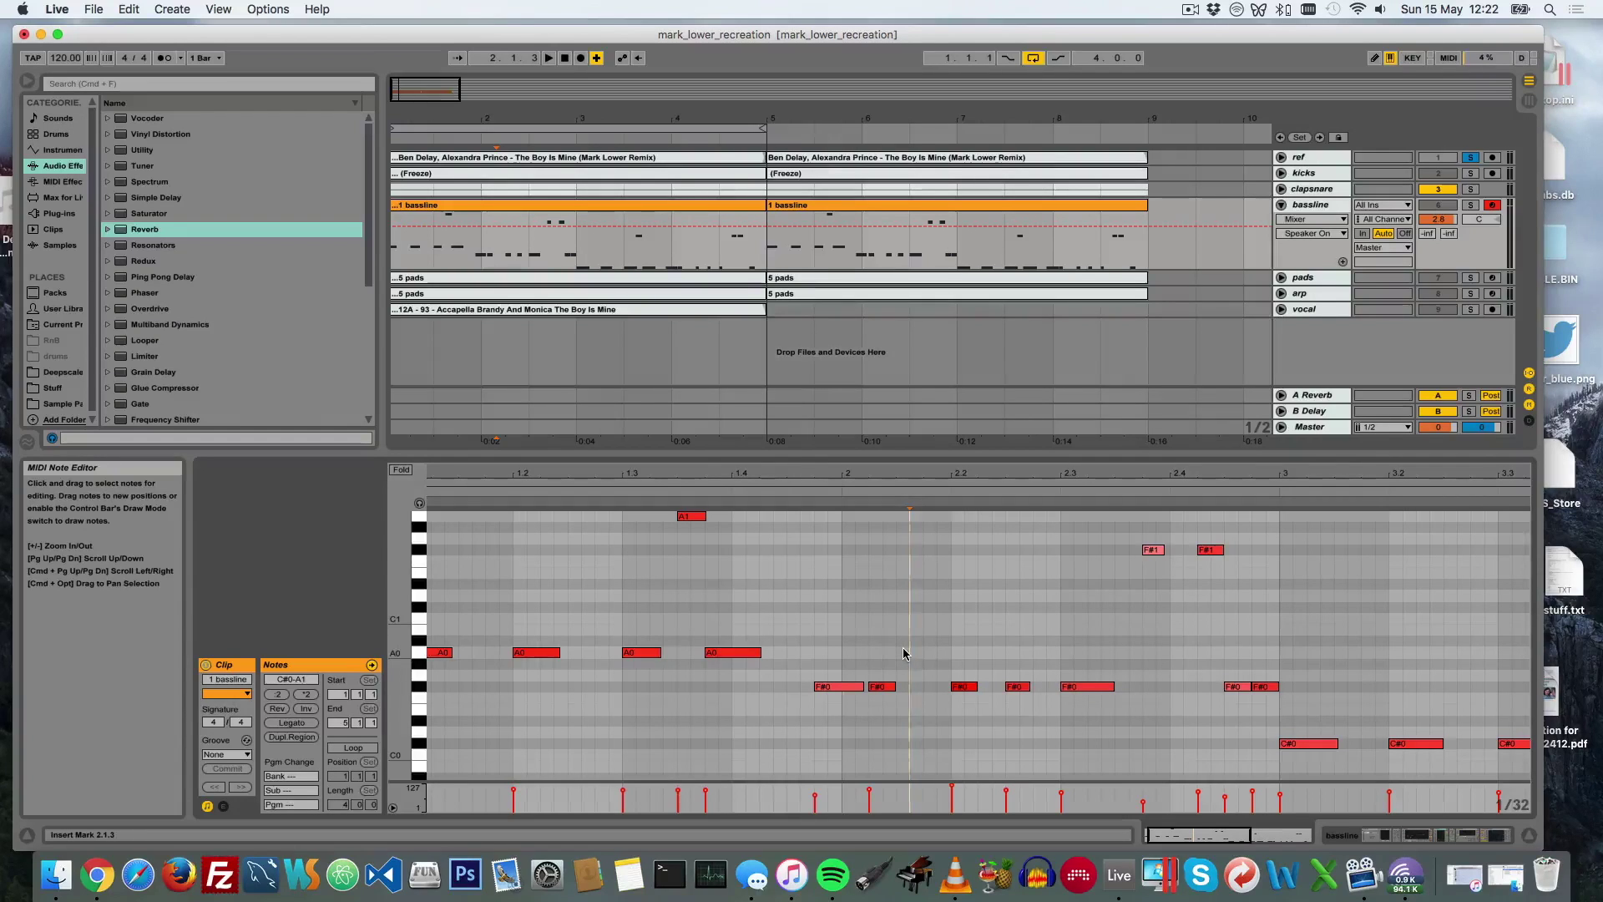
key(space)
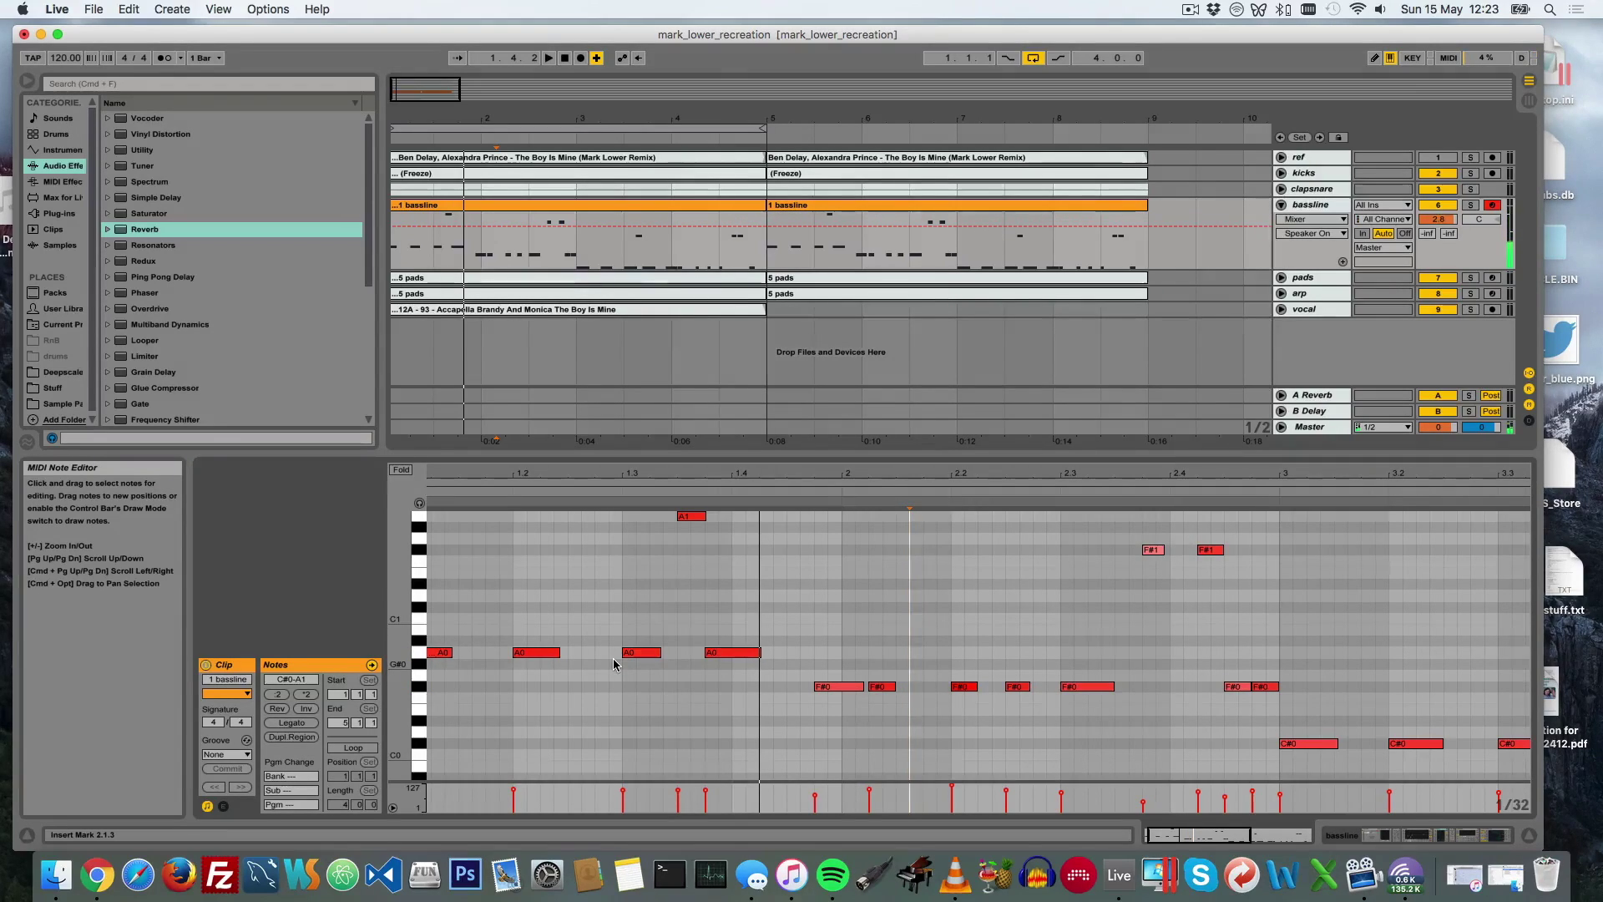
drag(676, 484, 605, 472)
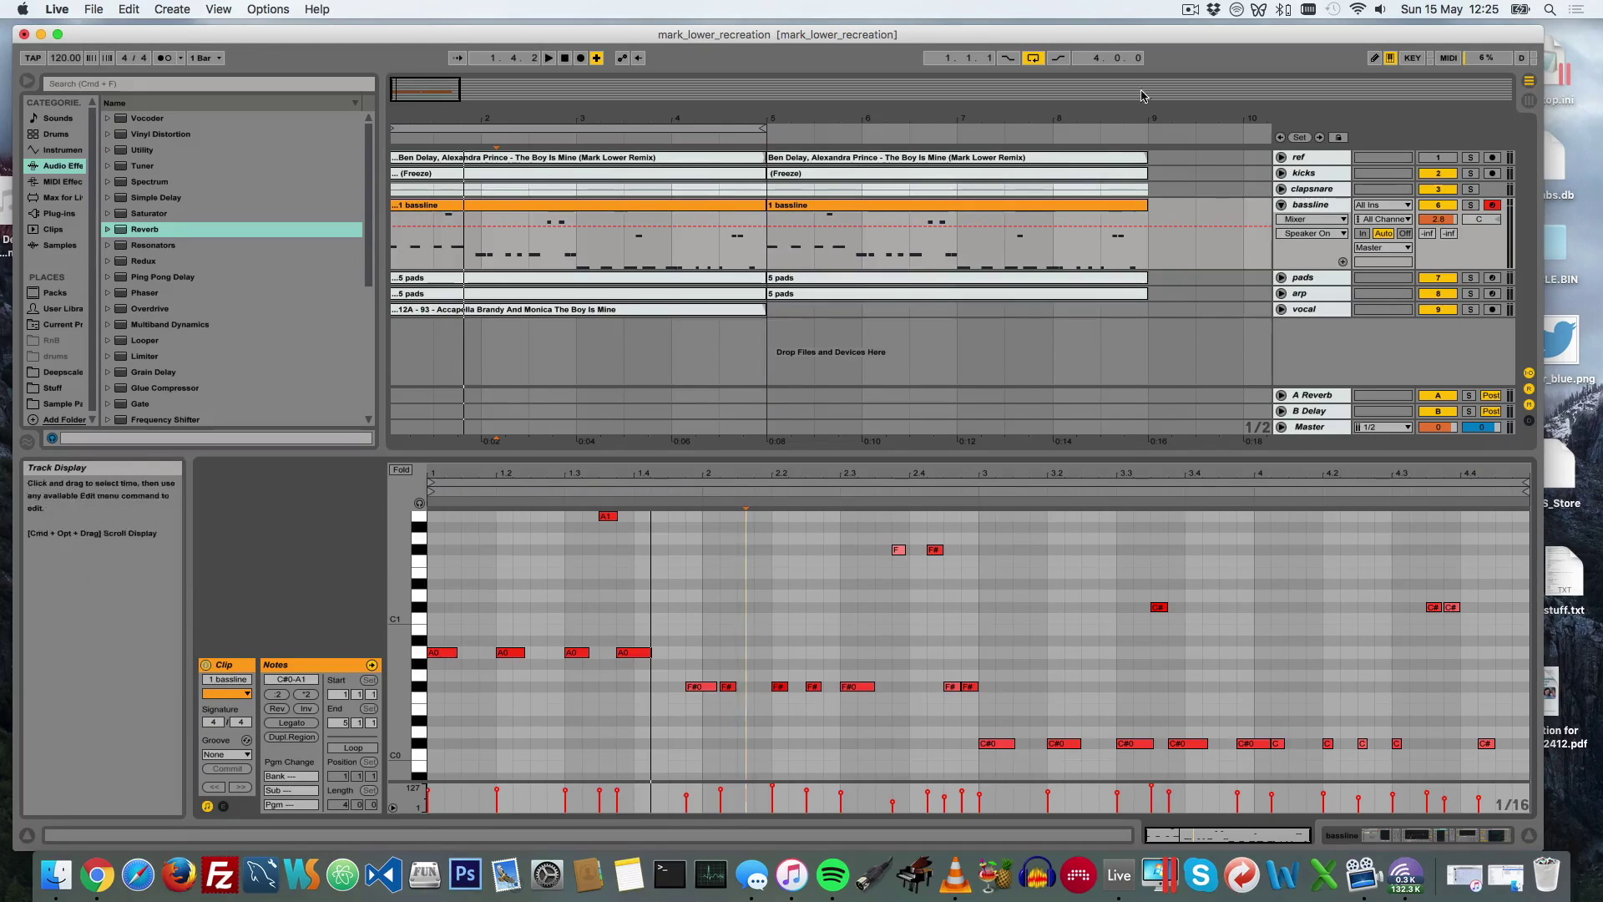
Step: Mute the vocal, arp and pads tracks, and play the four-bar loop to hear the bassline with the drums
key(space)
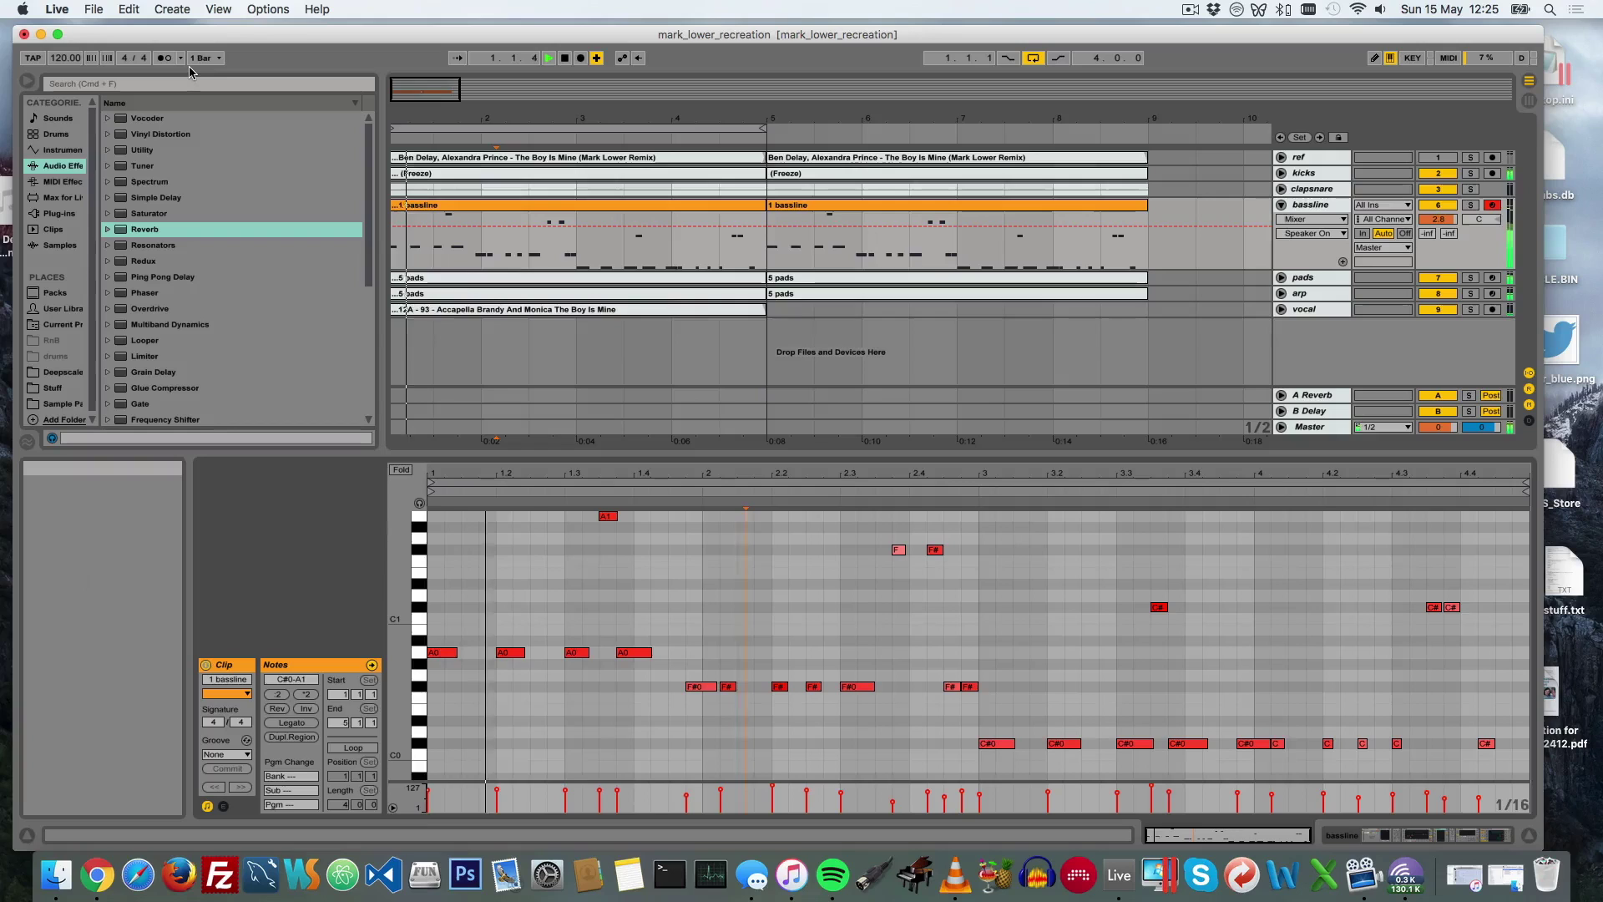
key(space)
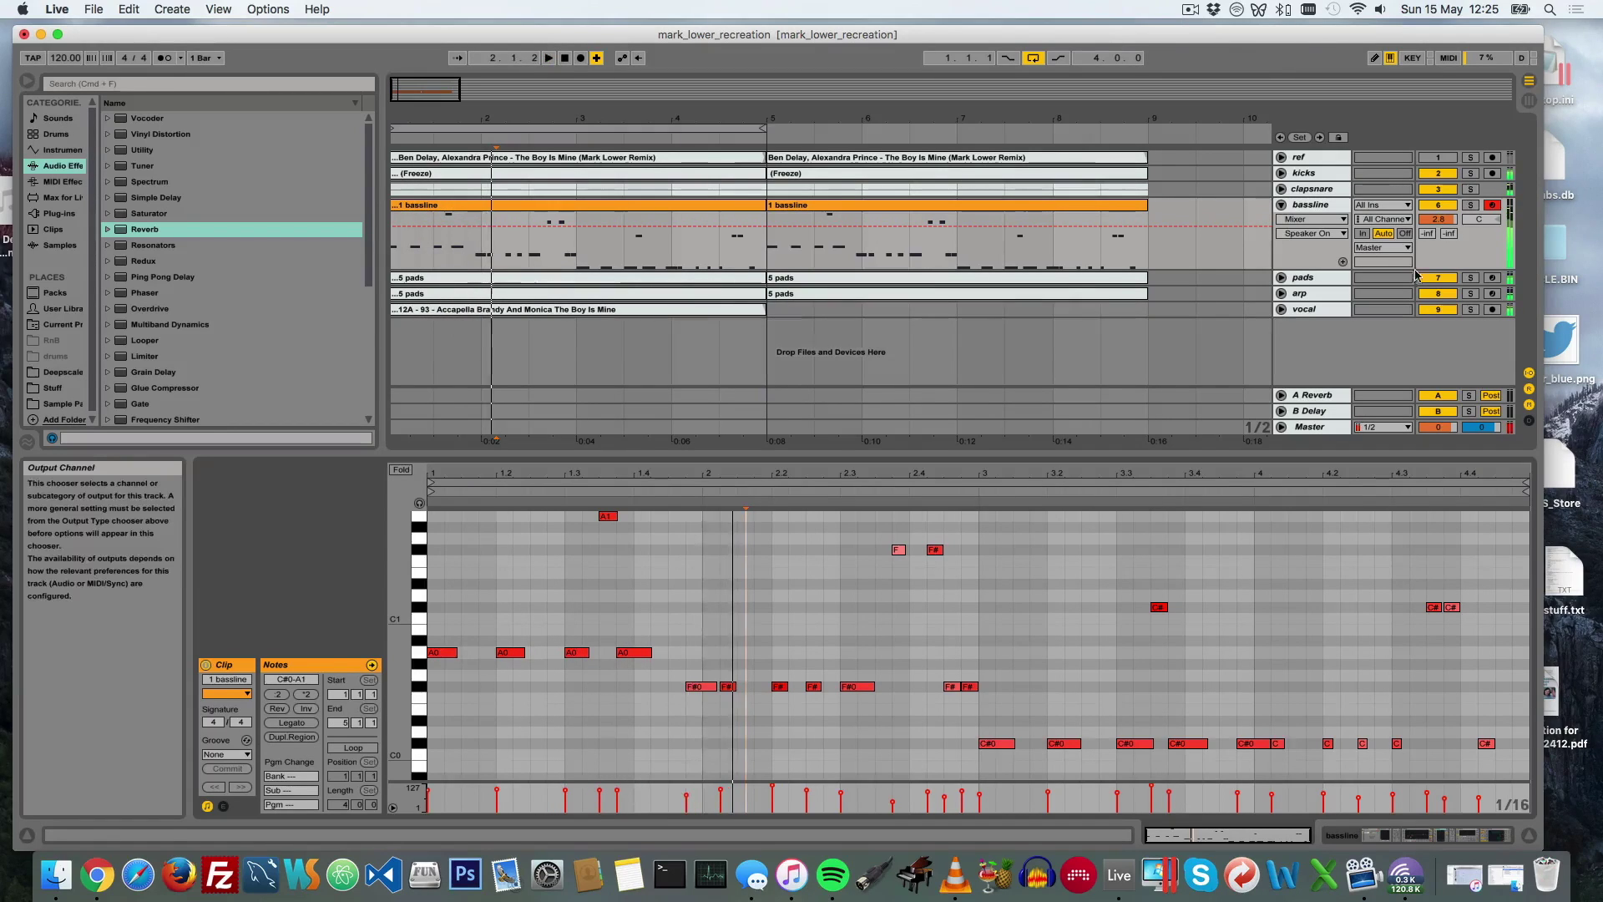
click(1438, 309)
click(1437, 293)
click(1438, 278)
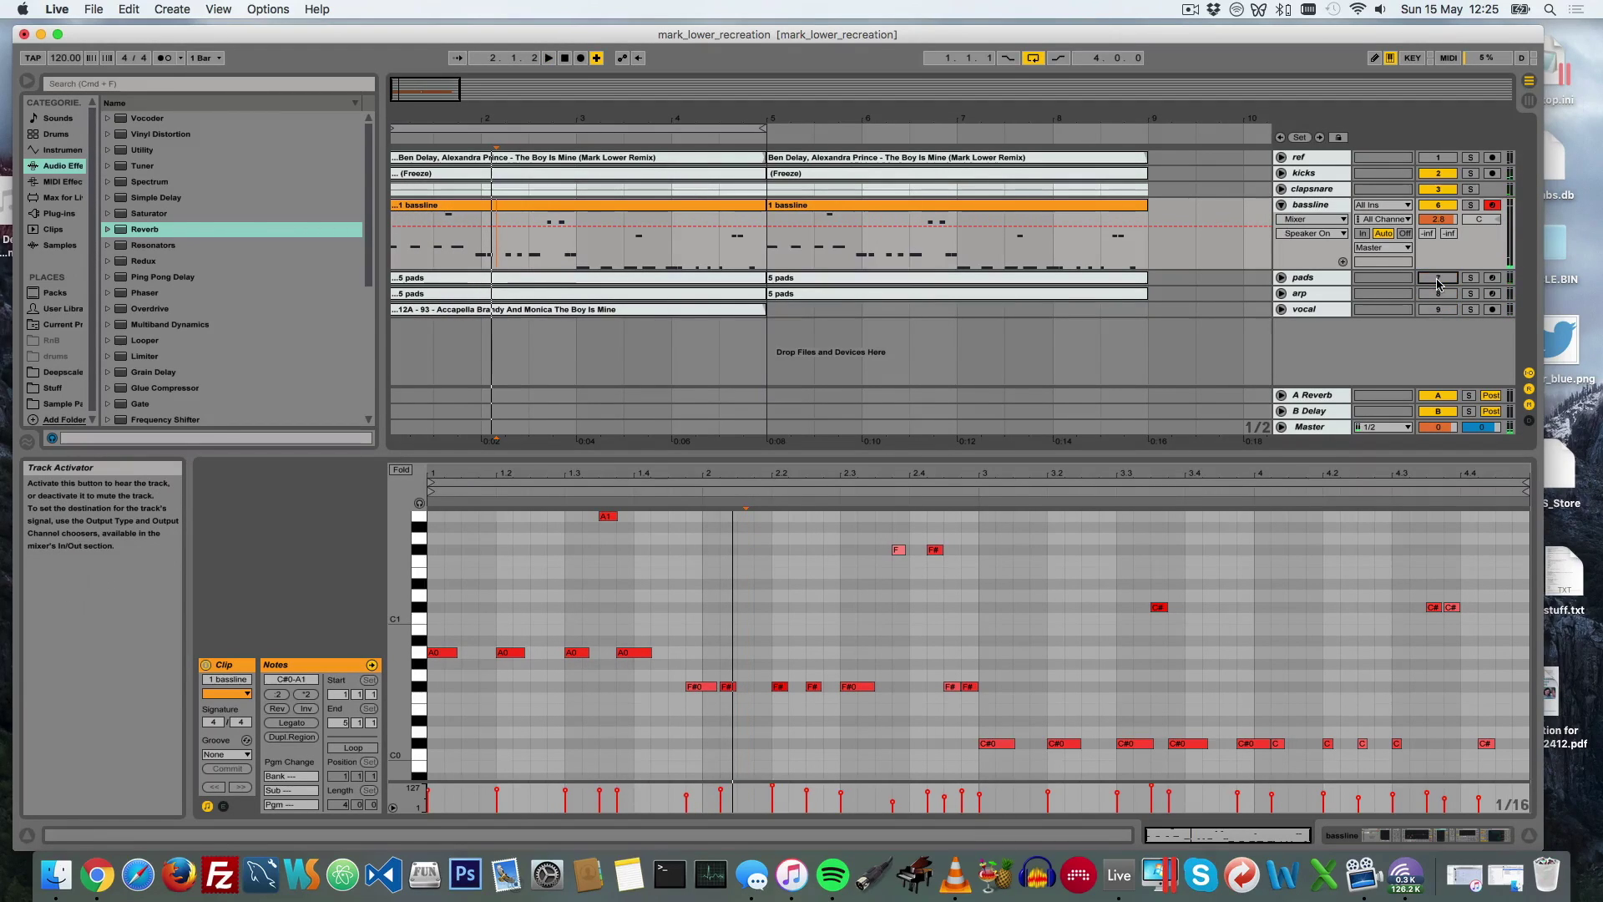
key(space)
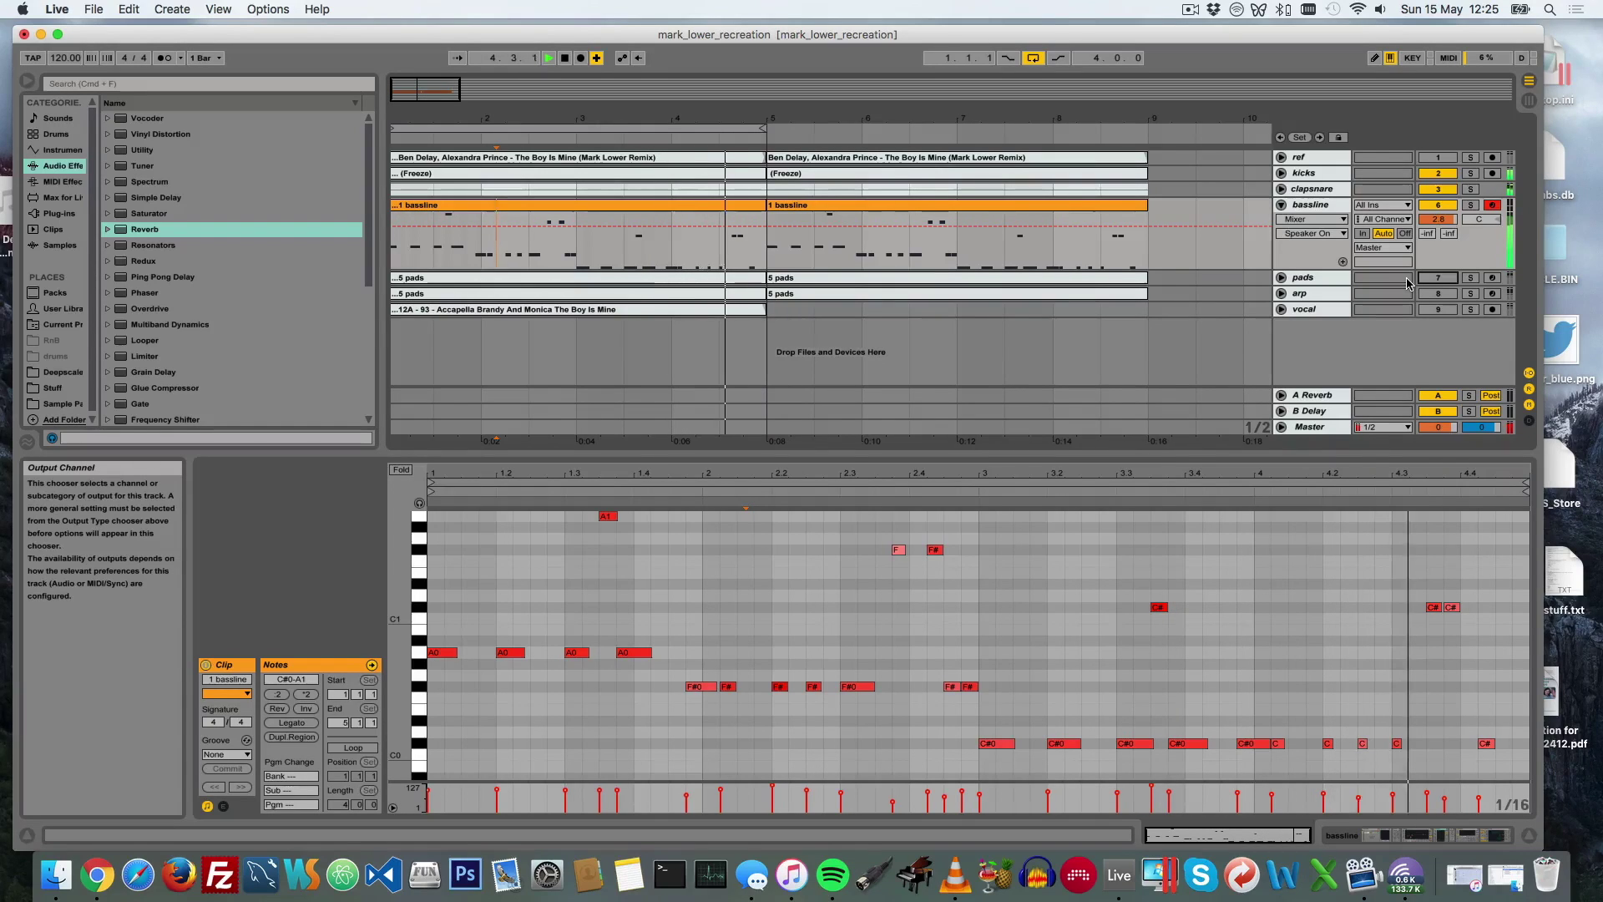
Step: Stop the drum and bass playback, collapse the bassline track, and play the loop with only the pads track soloed
key(space)
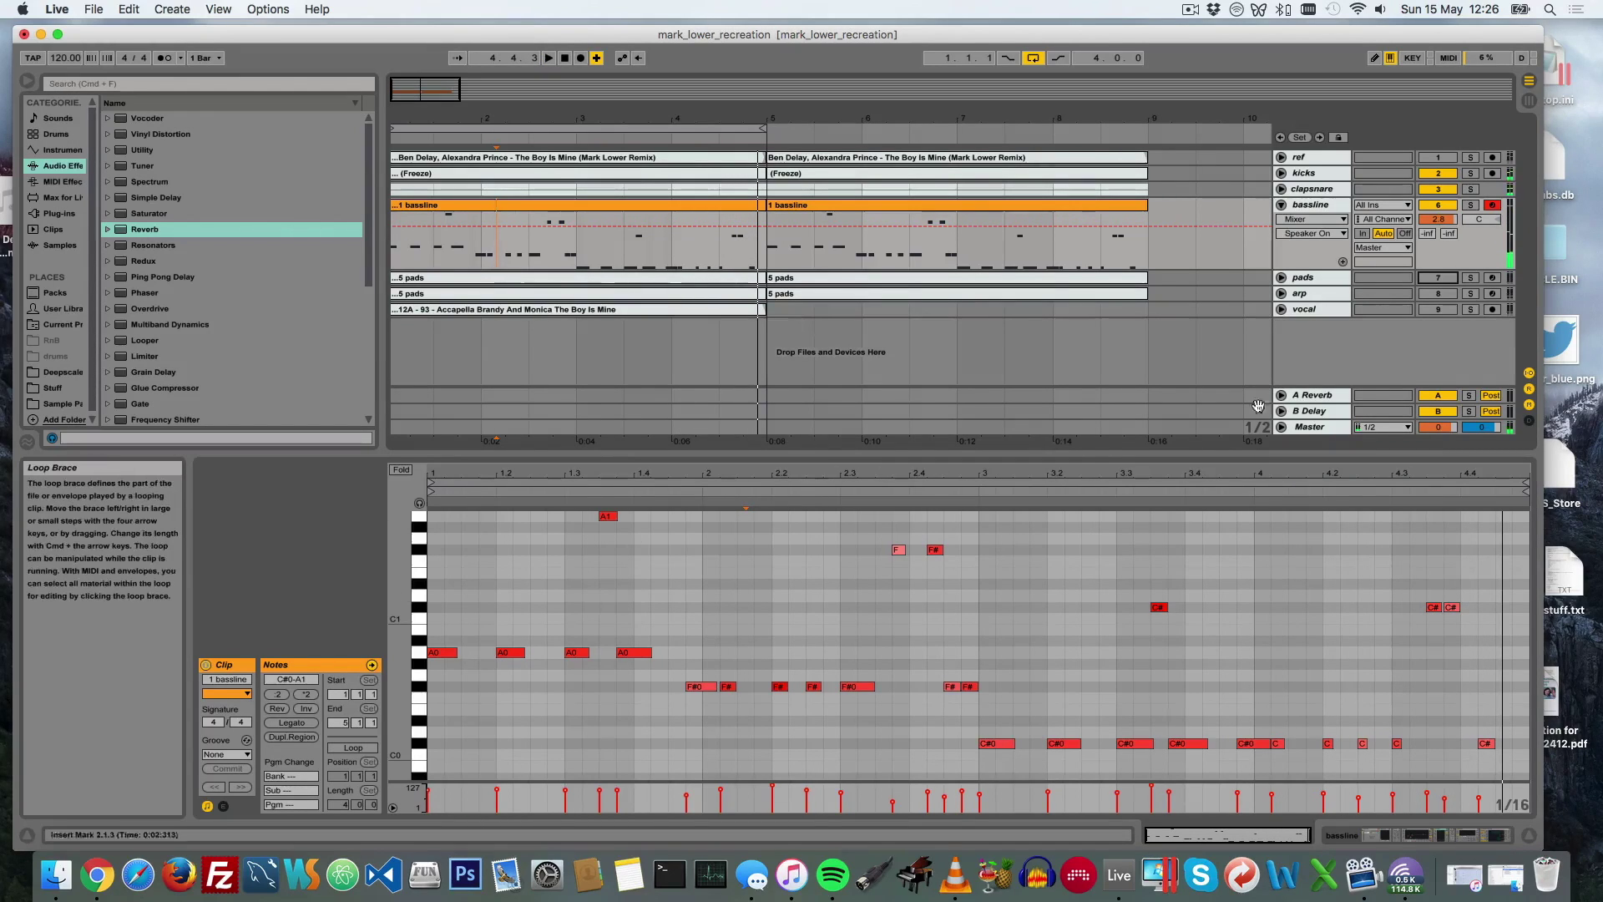
click(1280, 204)
click(1471, 221)
key(space)
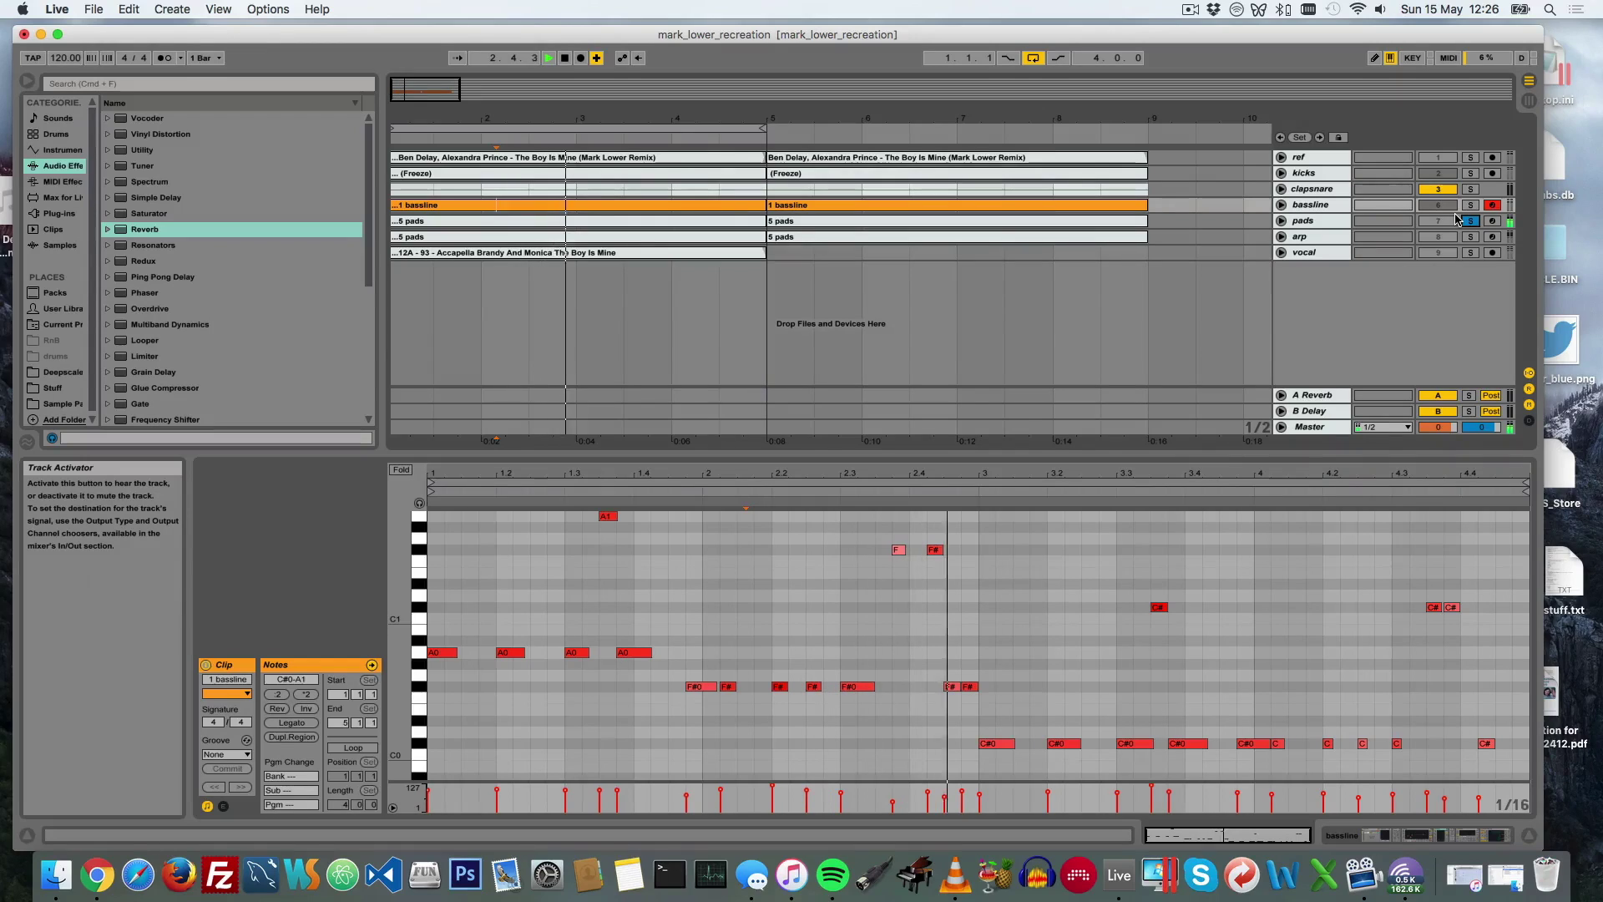
Step: Solo the ref track, move the four-bar loop to bars 5 to 8, and listen to the pads in the original
key(space)
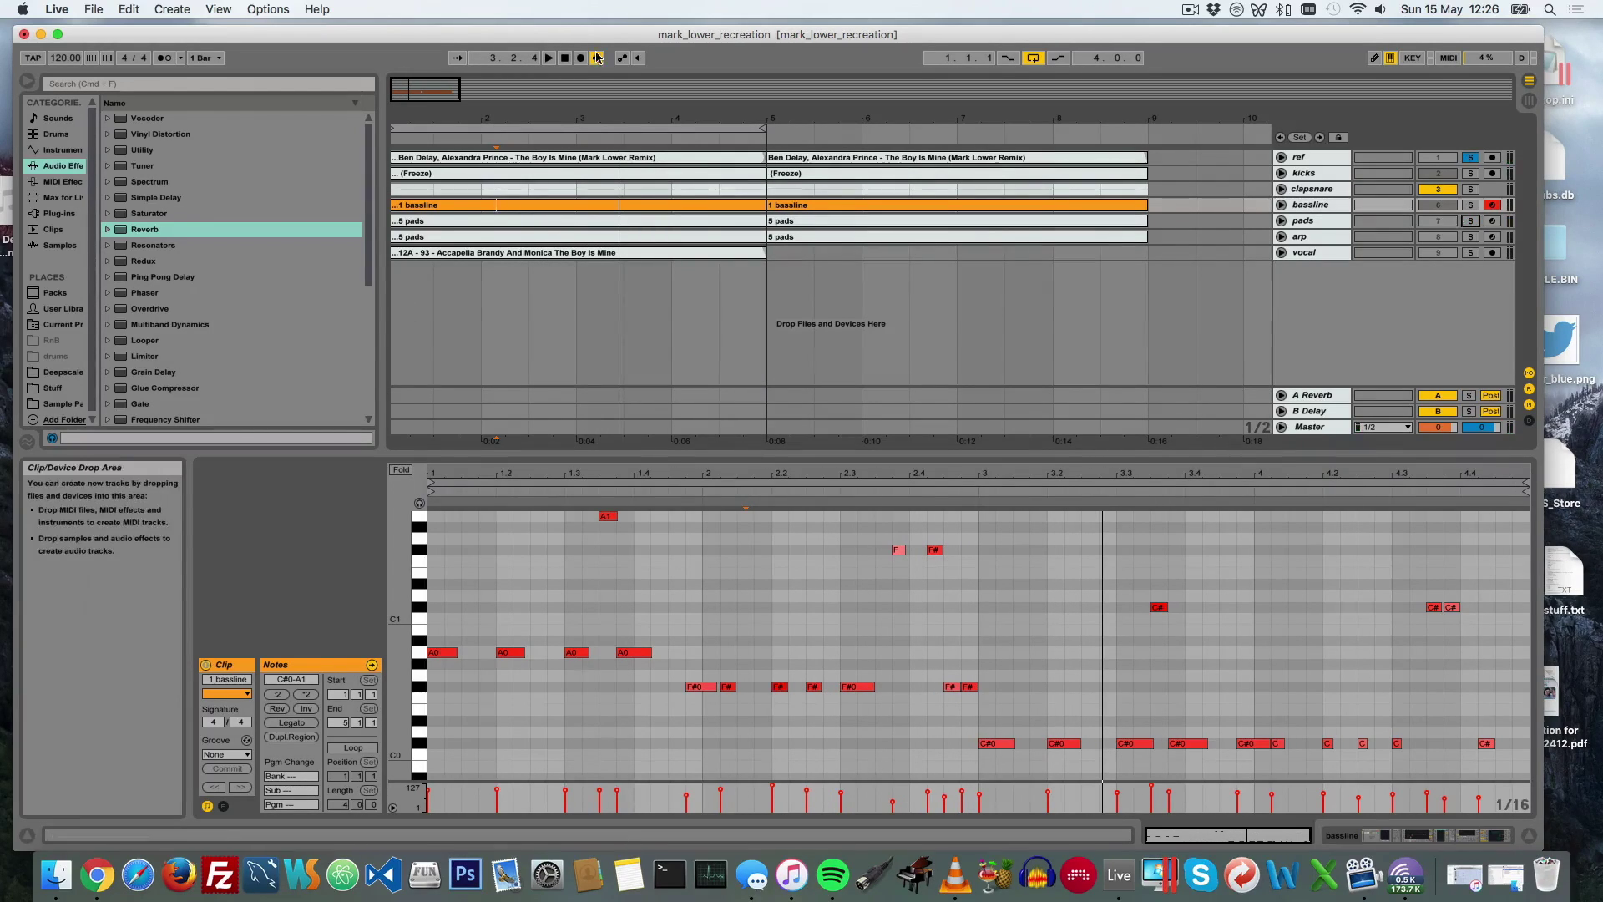
drag(565, 123, 936, 118)
key(space)
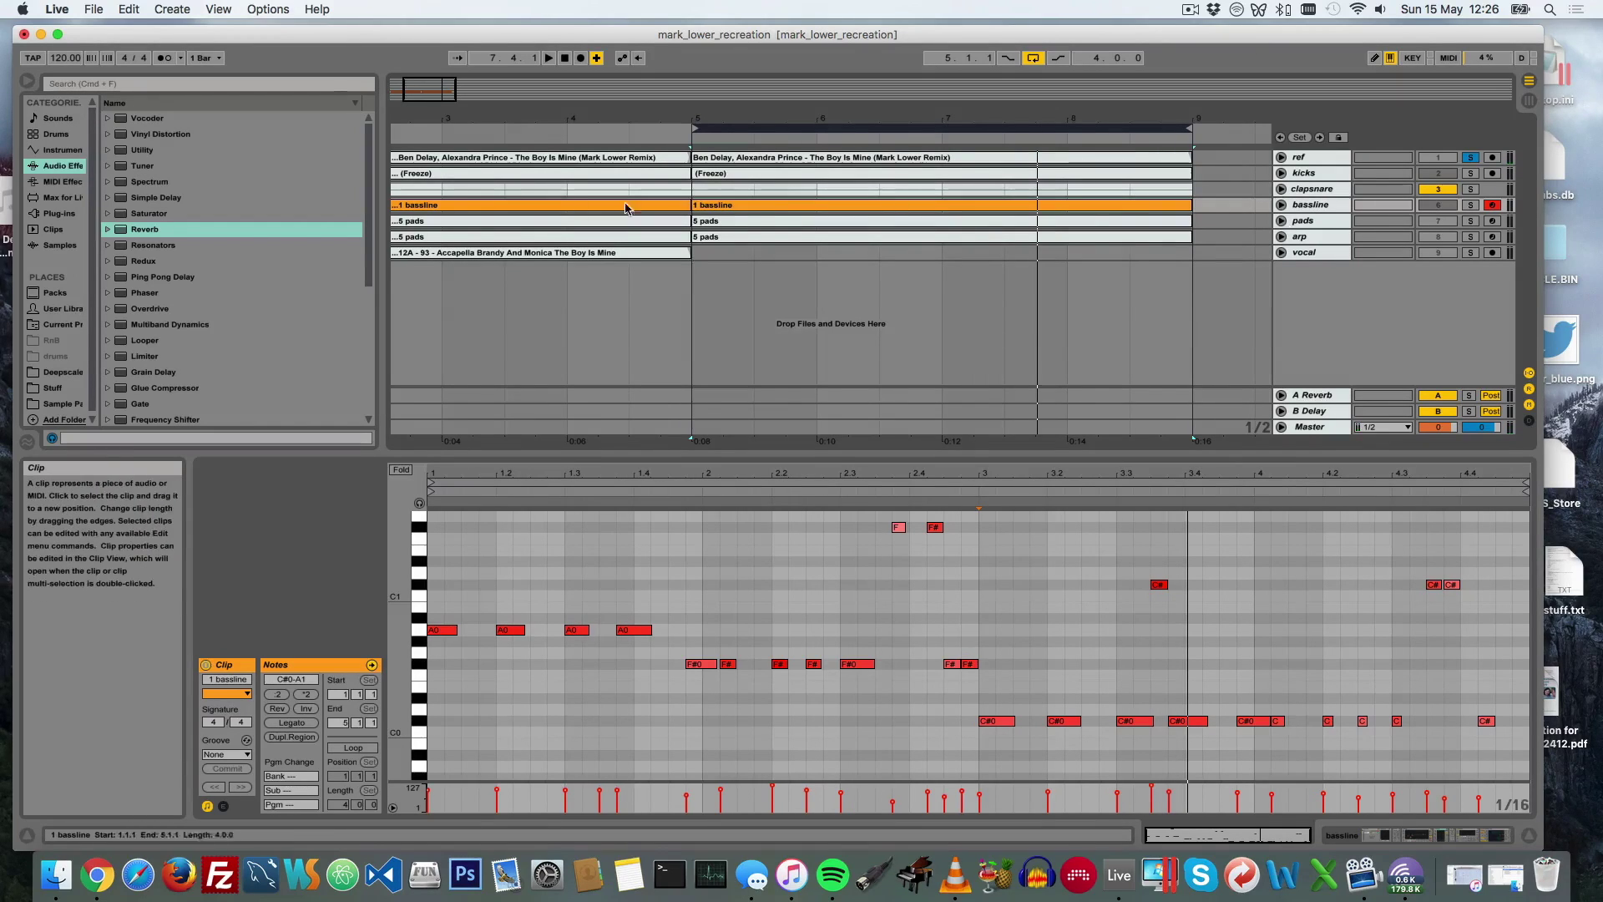
Step: Expand the pads track, open its second clip in an enlarged MIDI note editor, and examine the chord notes
click(1283, 222)
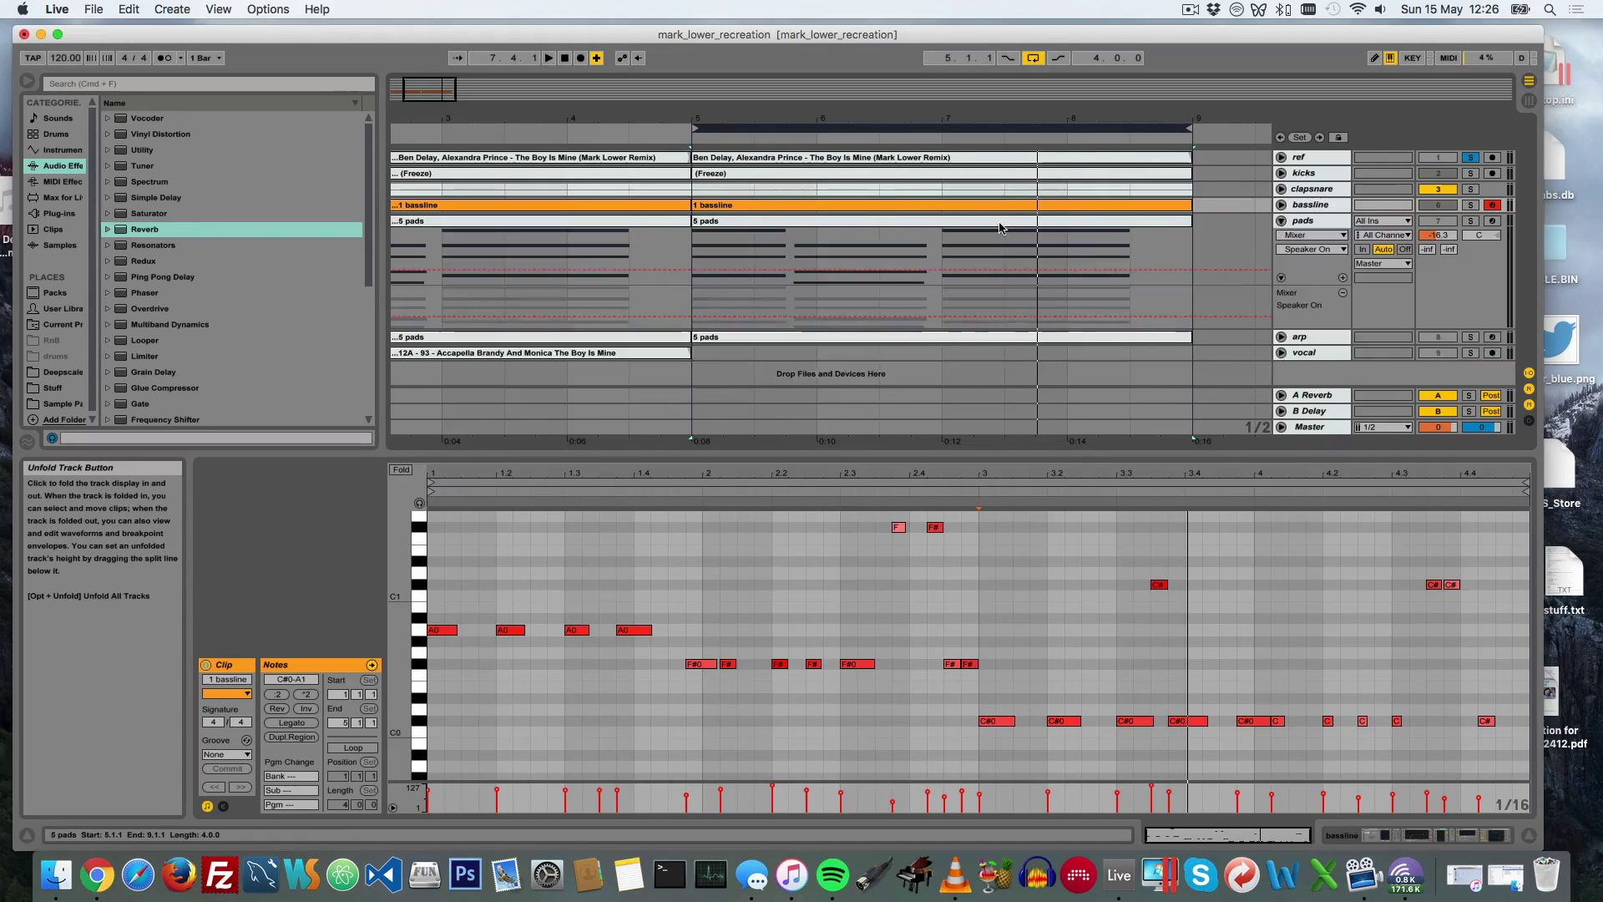
click(989, 219)
drag(712, 453, 711, 393)
scroll(588, 524, up, 2)
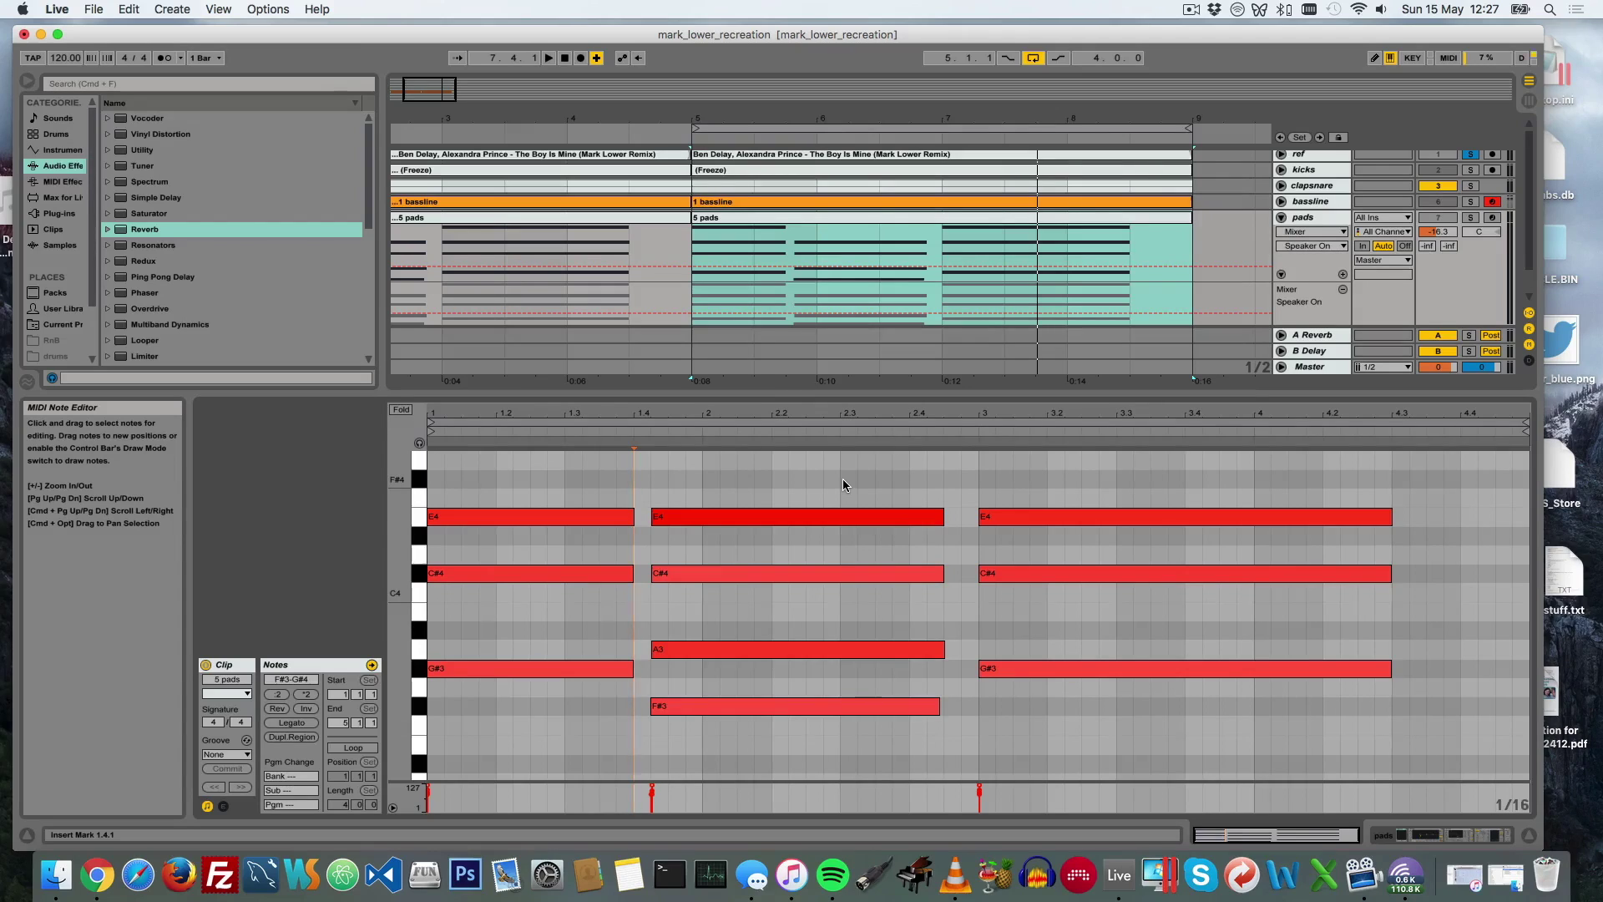
click(1002, 291)
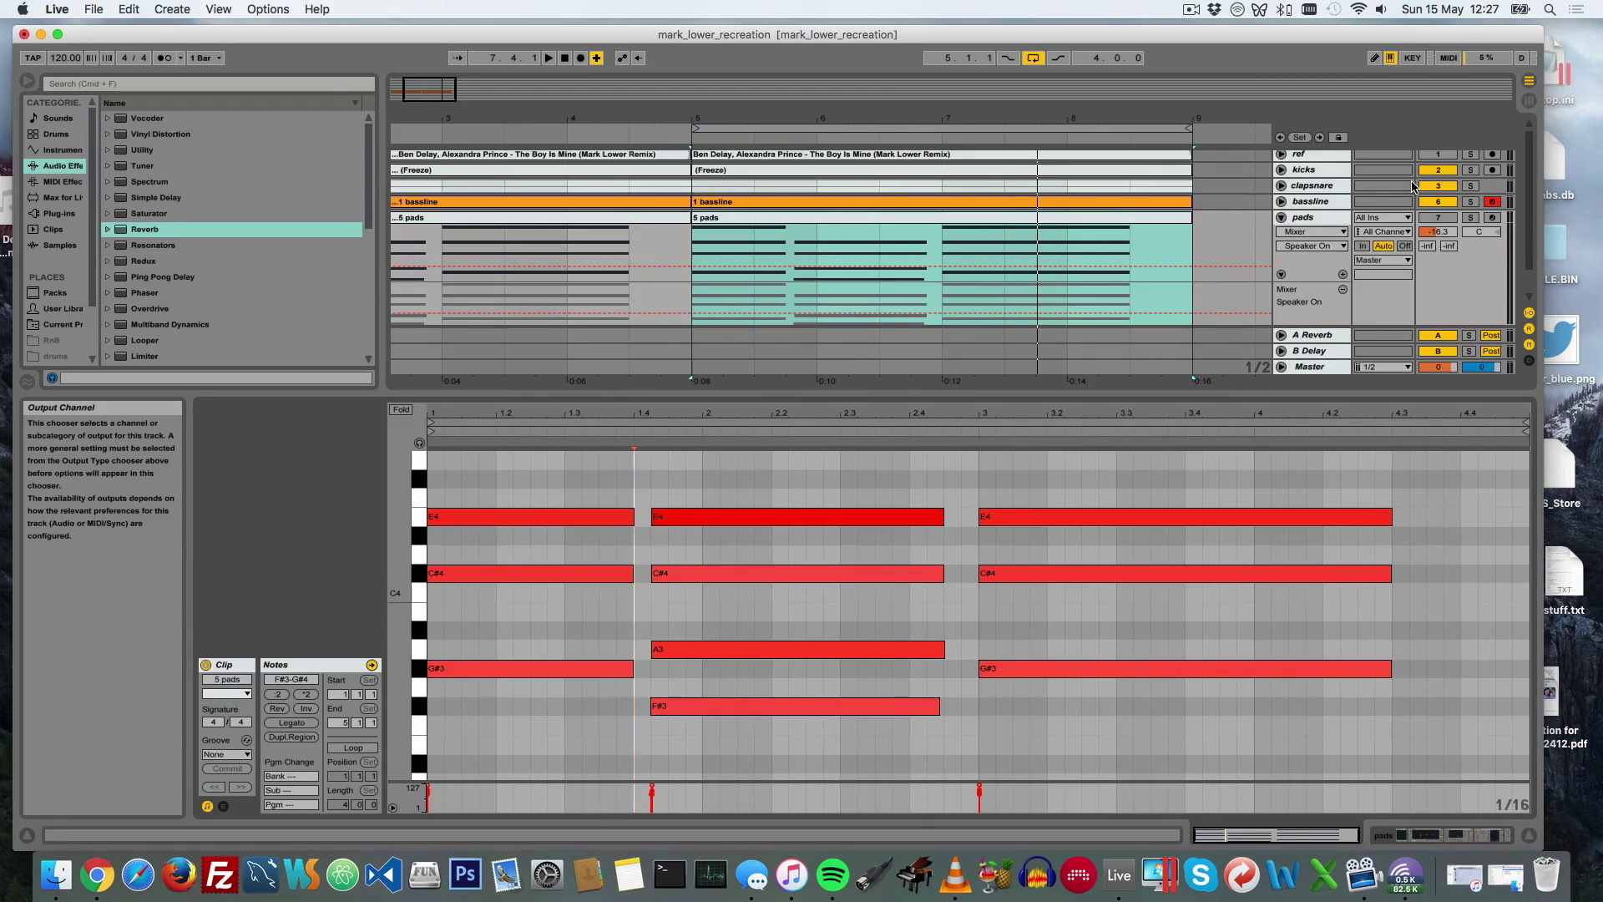
Step: Solo and record-arm the pads track, and examine its clip's chords up to the G#4 notes in the MIDI editor
click(1472, 217)
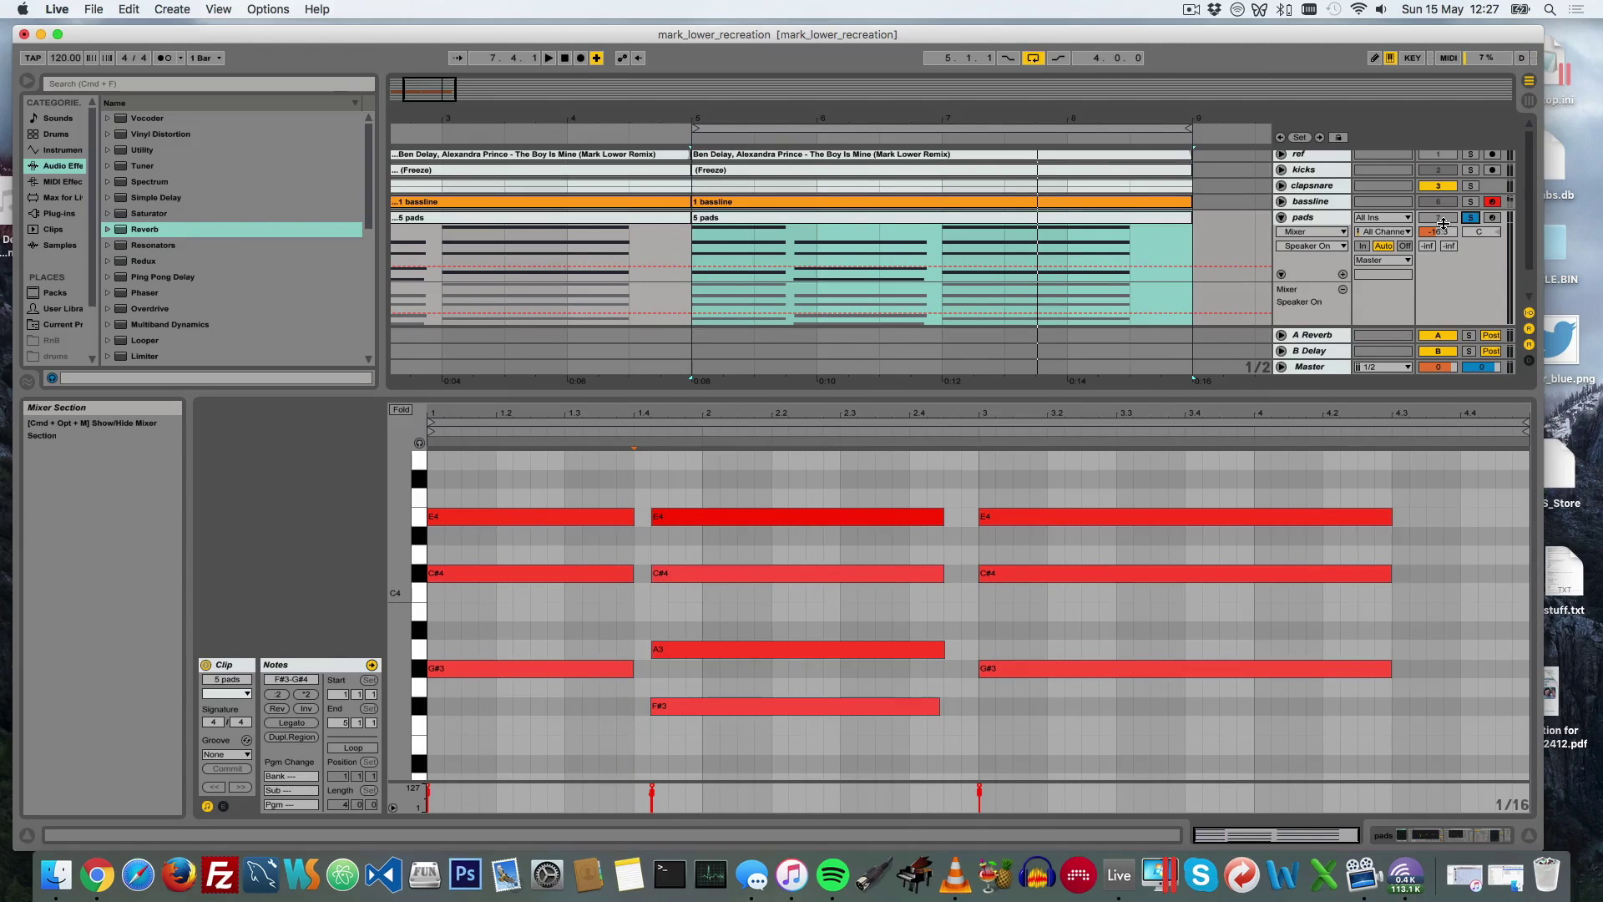
click(1492, 218)
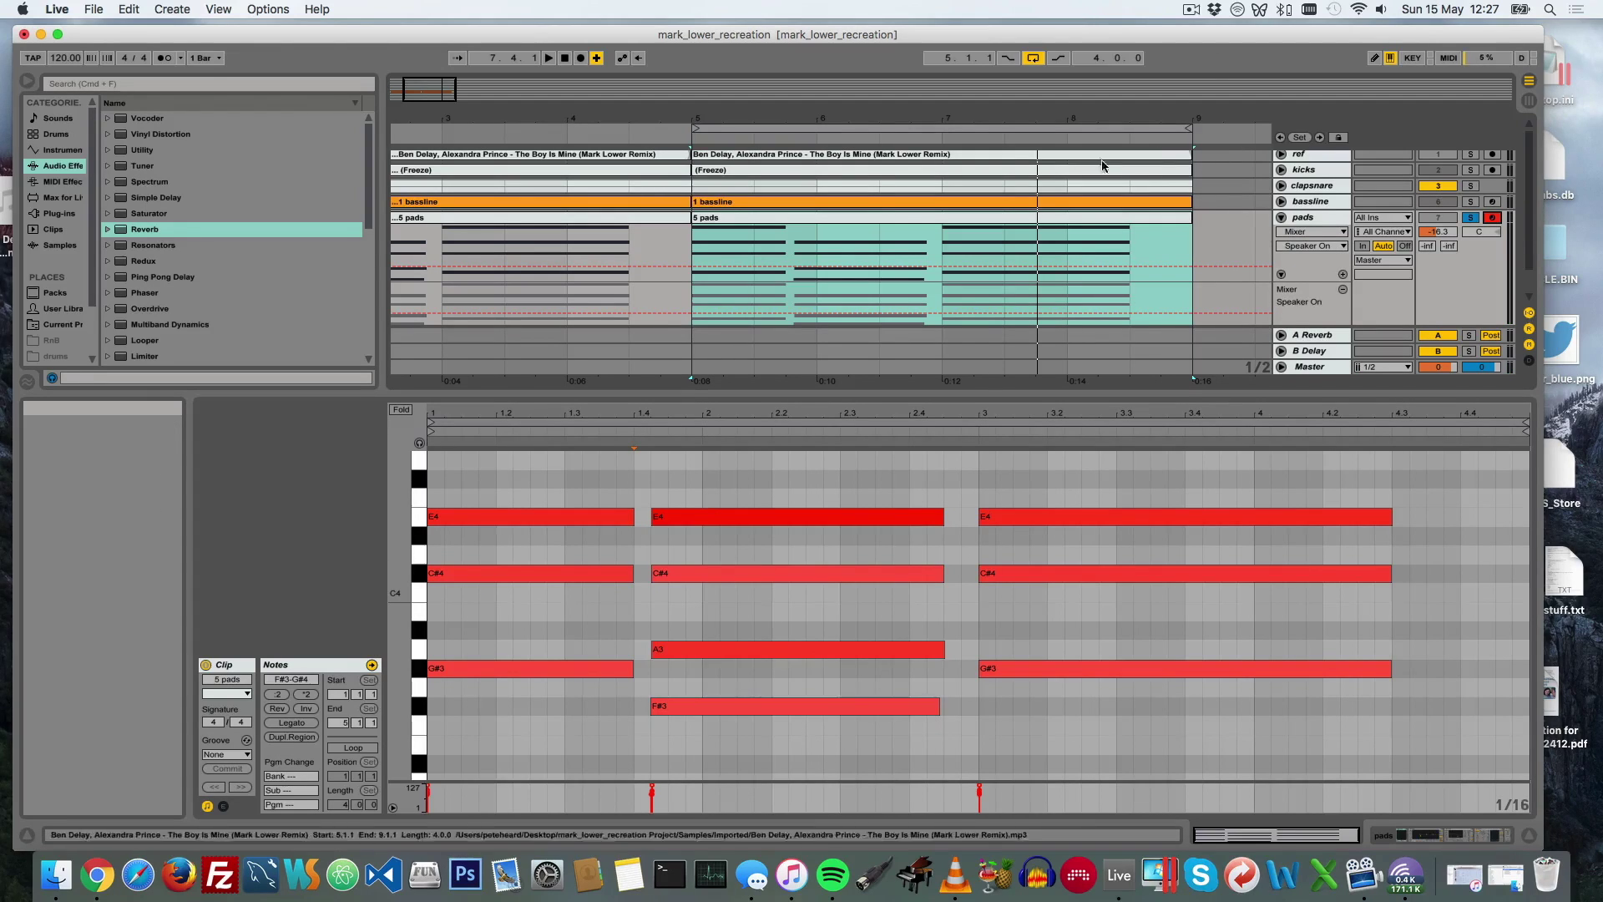
drag(993, 396, 995, 441)
mouse_move(1059, 114)
mouse_down()
mouse_move(1059, 138)
mouse_move(1062, 115)
mouse_up()
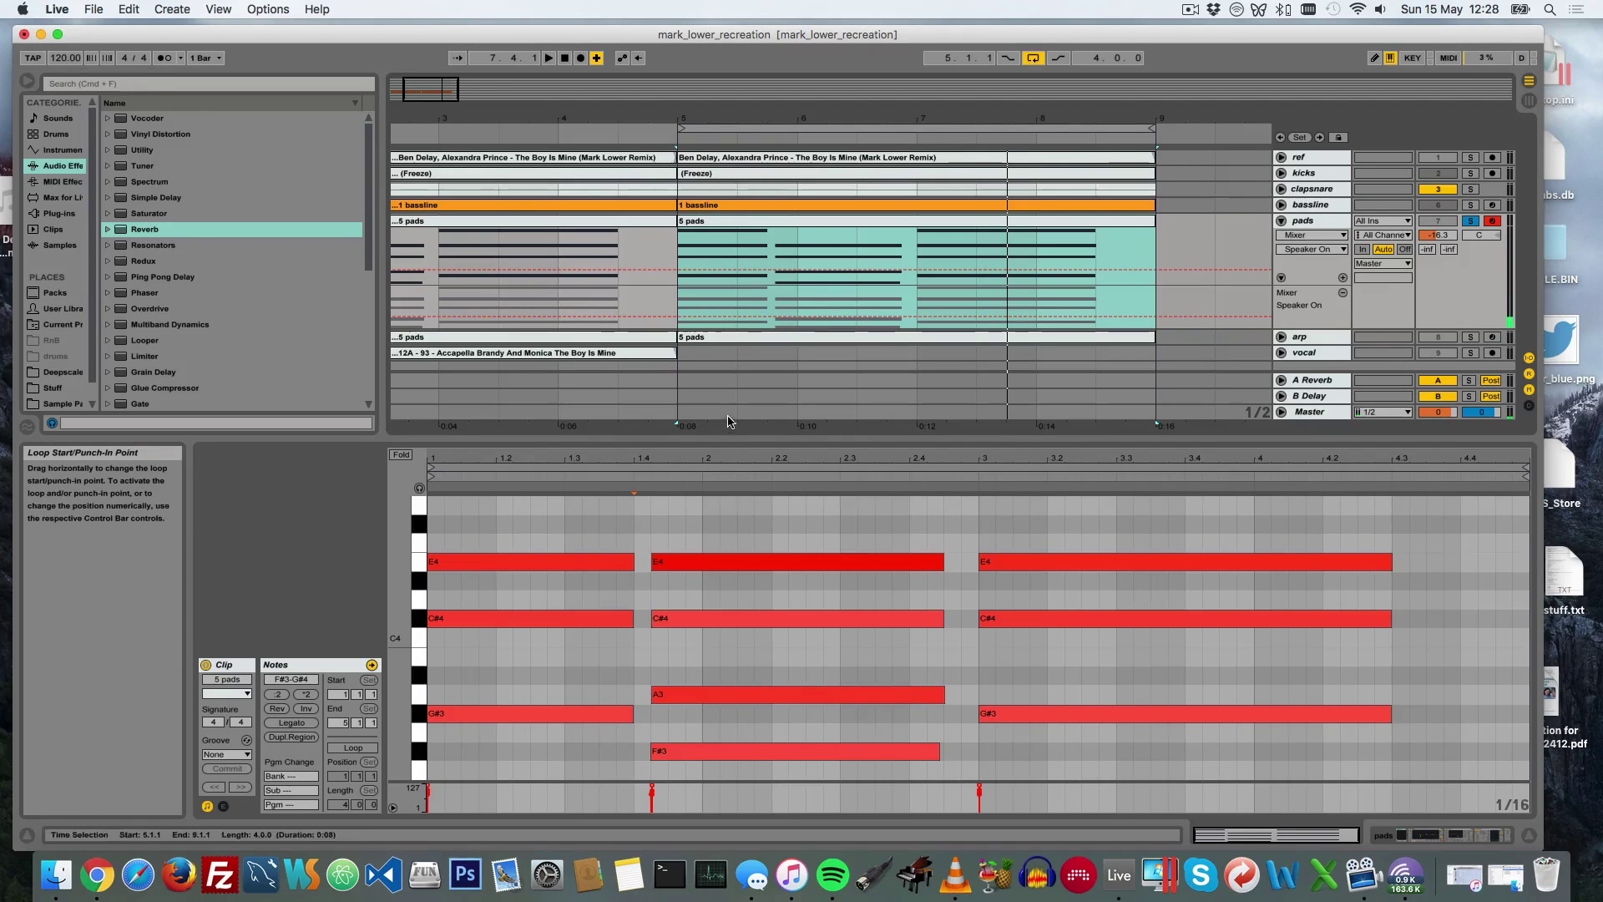
drag(725, 437, 724, 332)
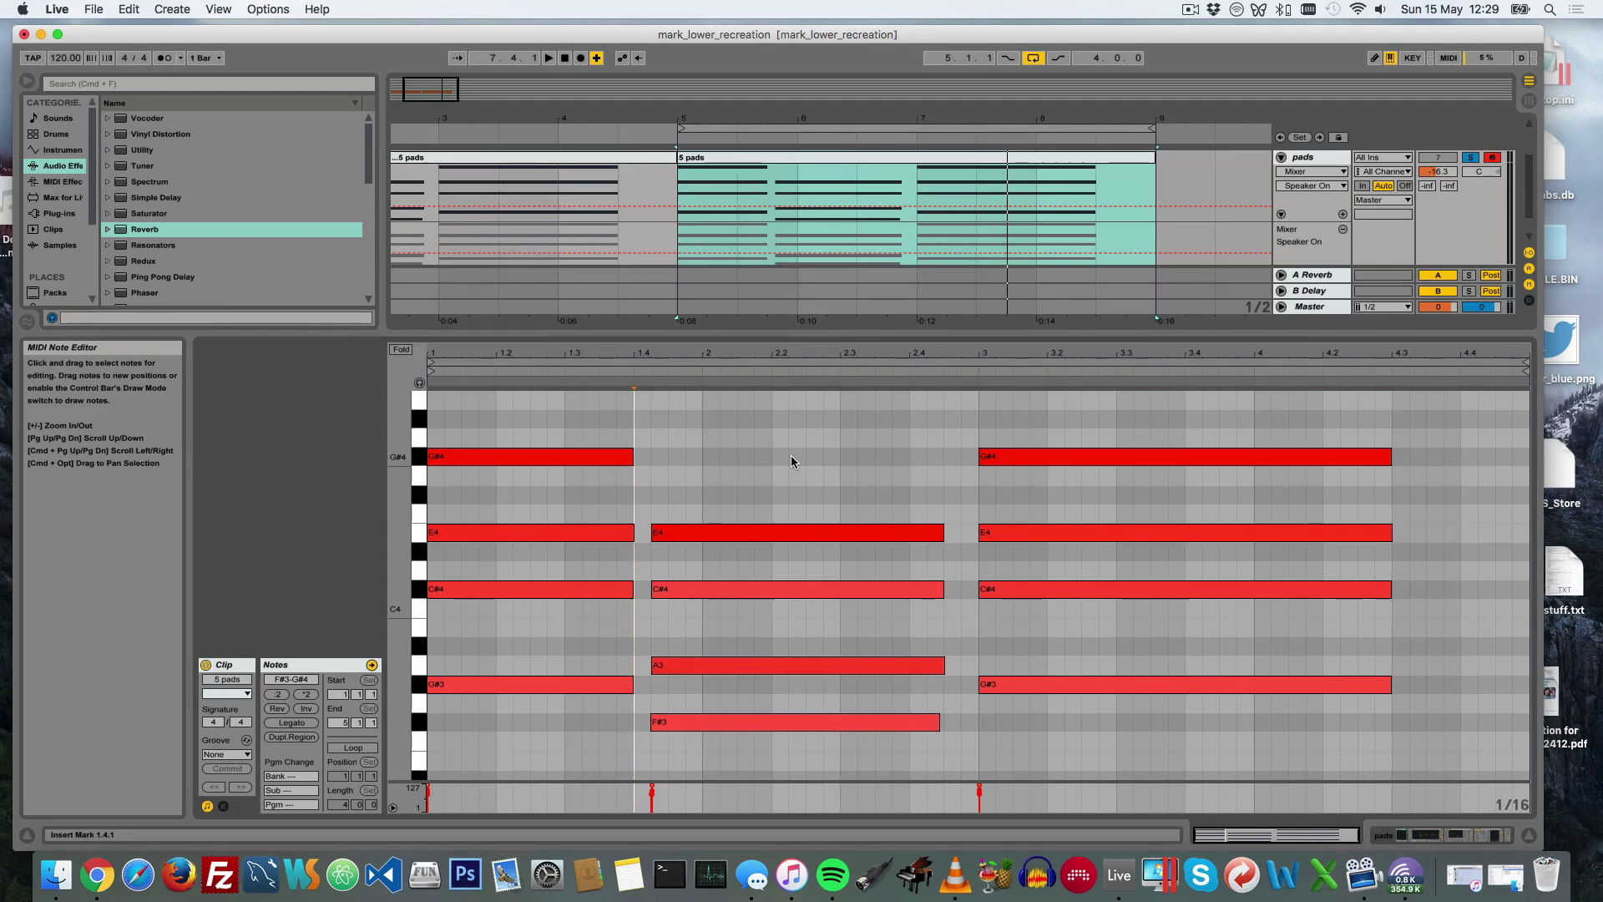
drag(859, 335, 858, 486)
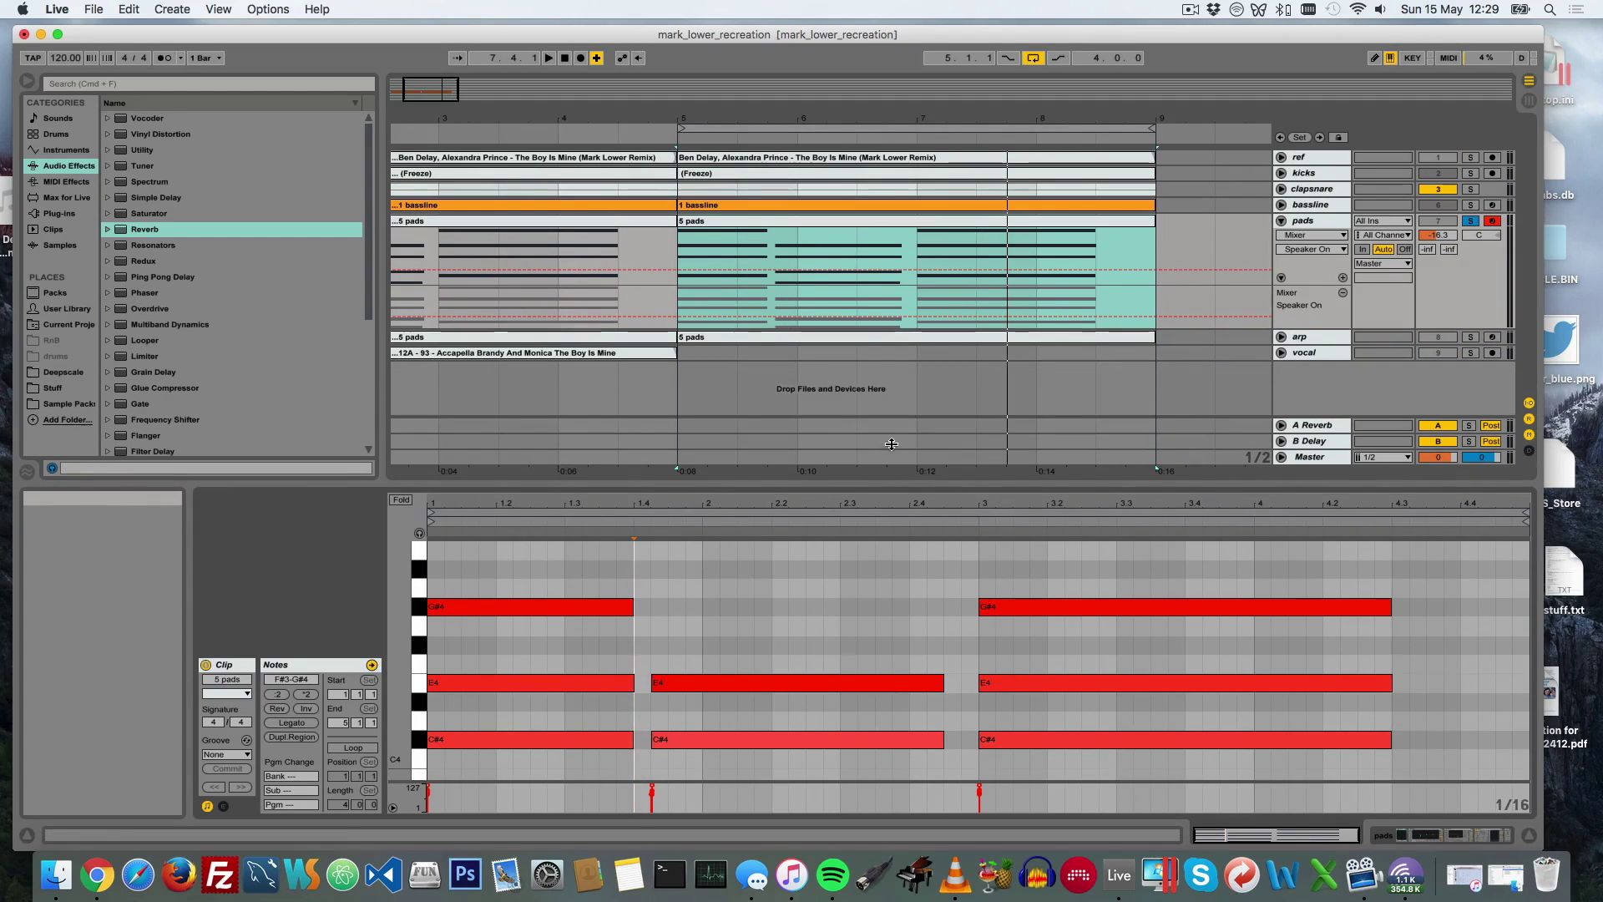
Step: Show the pads track's devices, inspect its Sylenth1 patch while the soloed loop plays, and close the plug-in window
click(1308, 219)
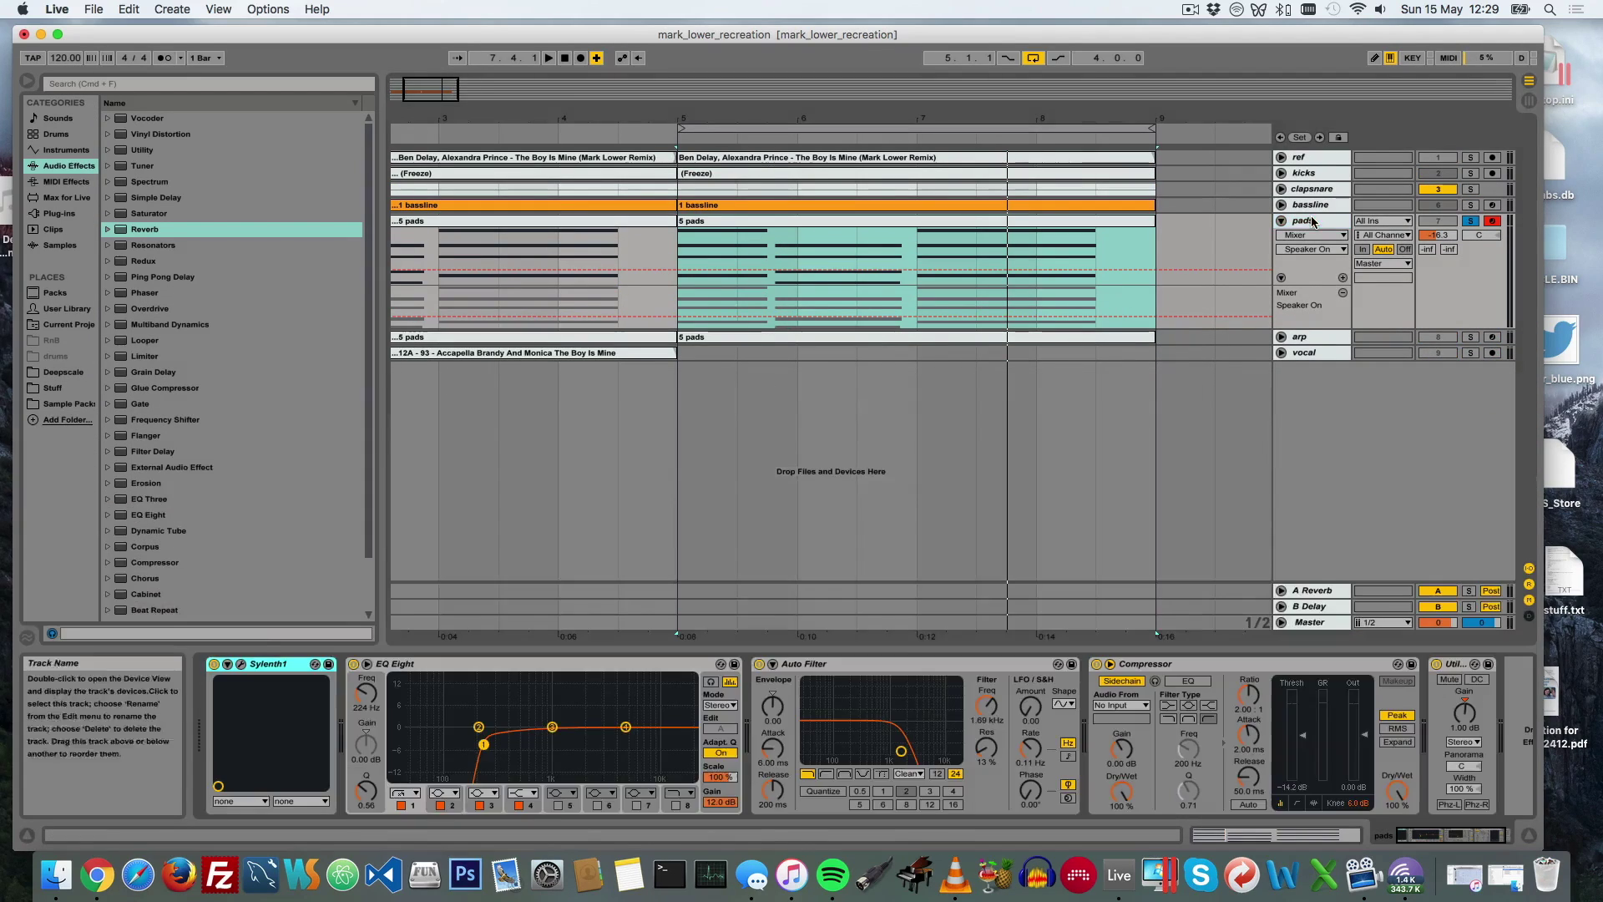
click(241, 664)
drag(380, 195, 528, 193)
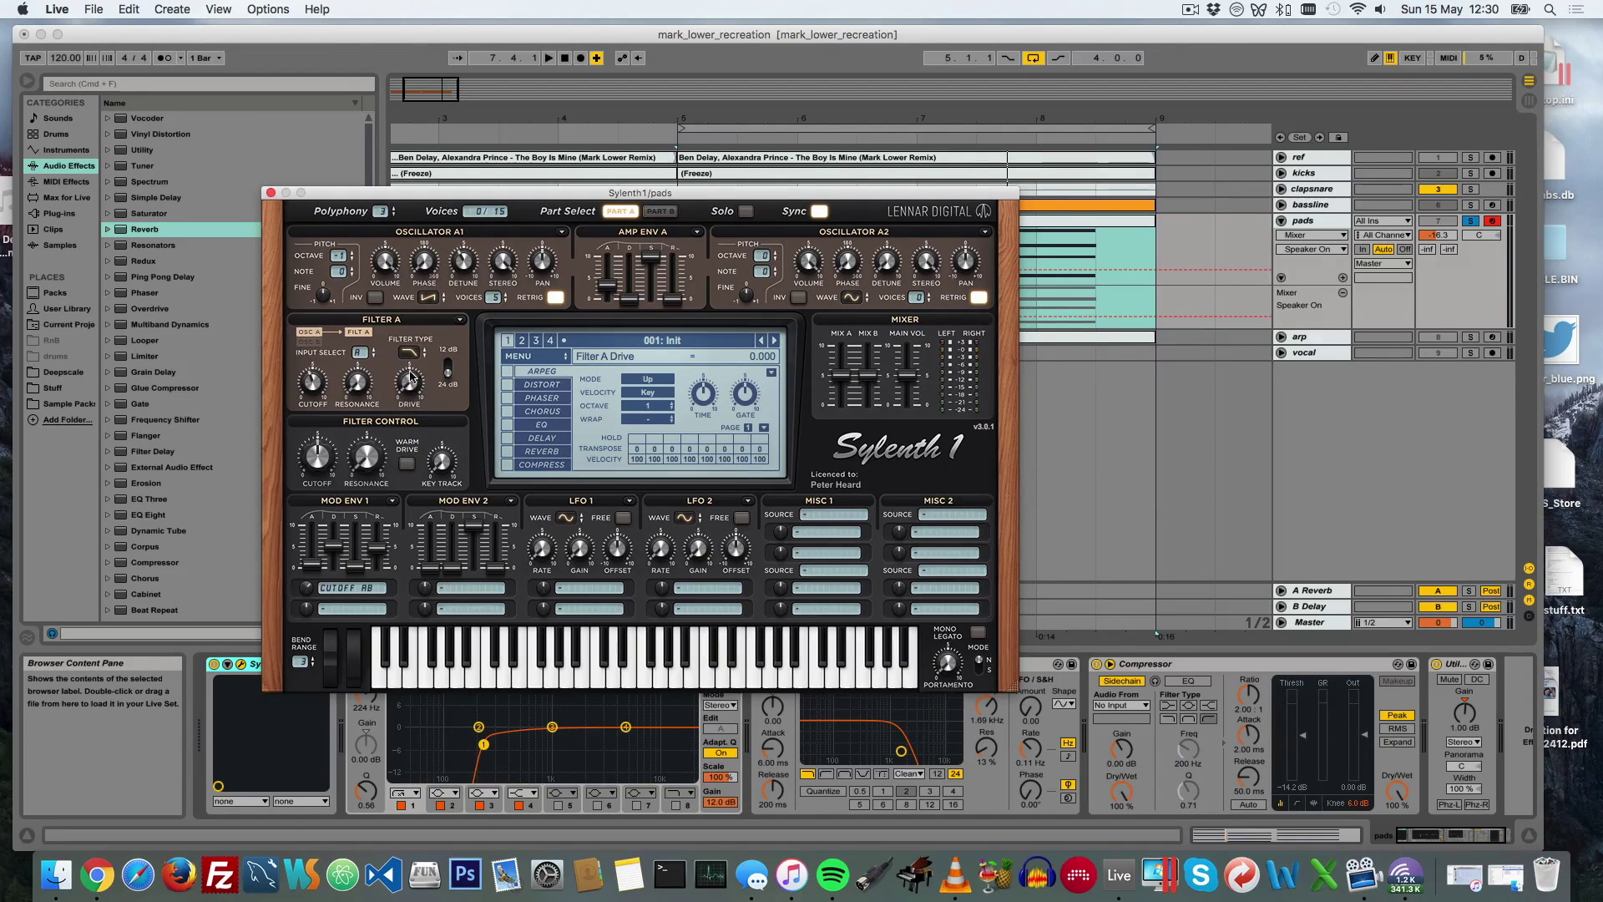
key(space)
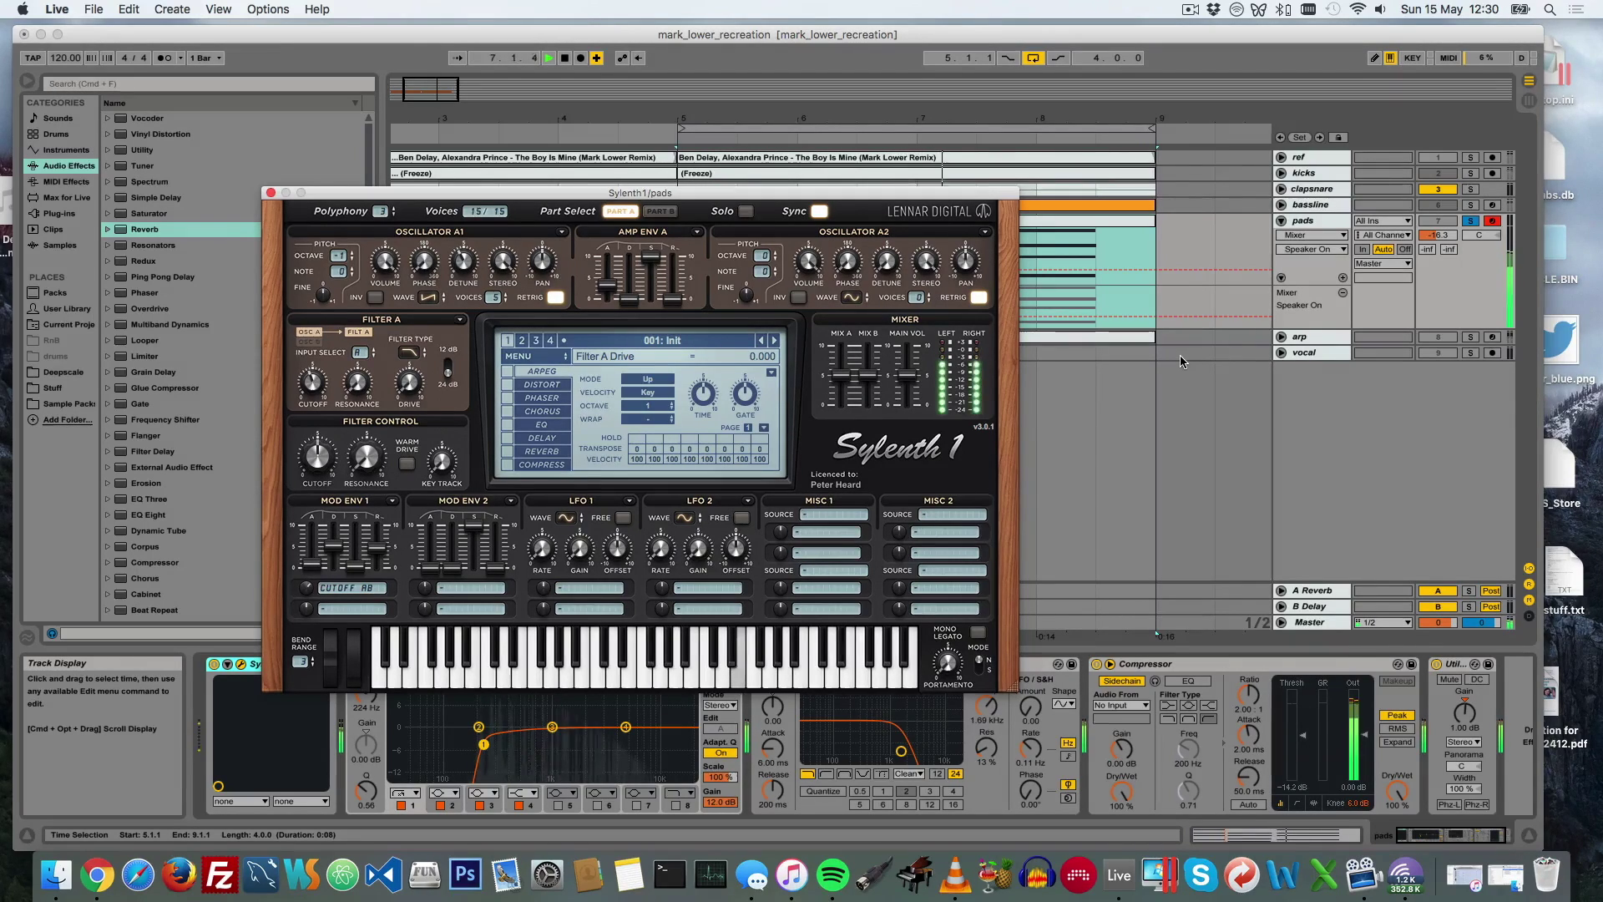
key(space)
key(super+alt+p)
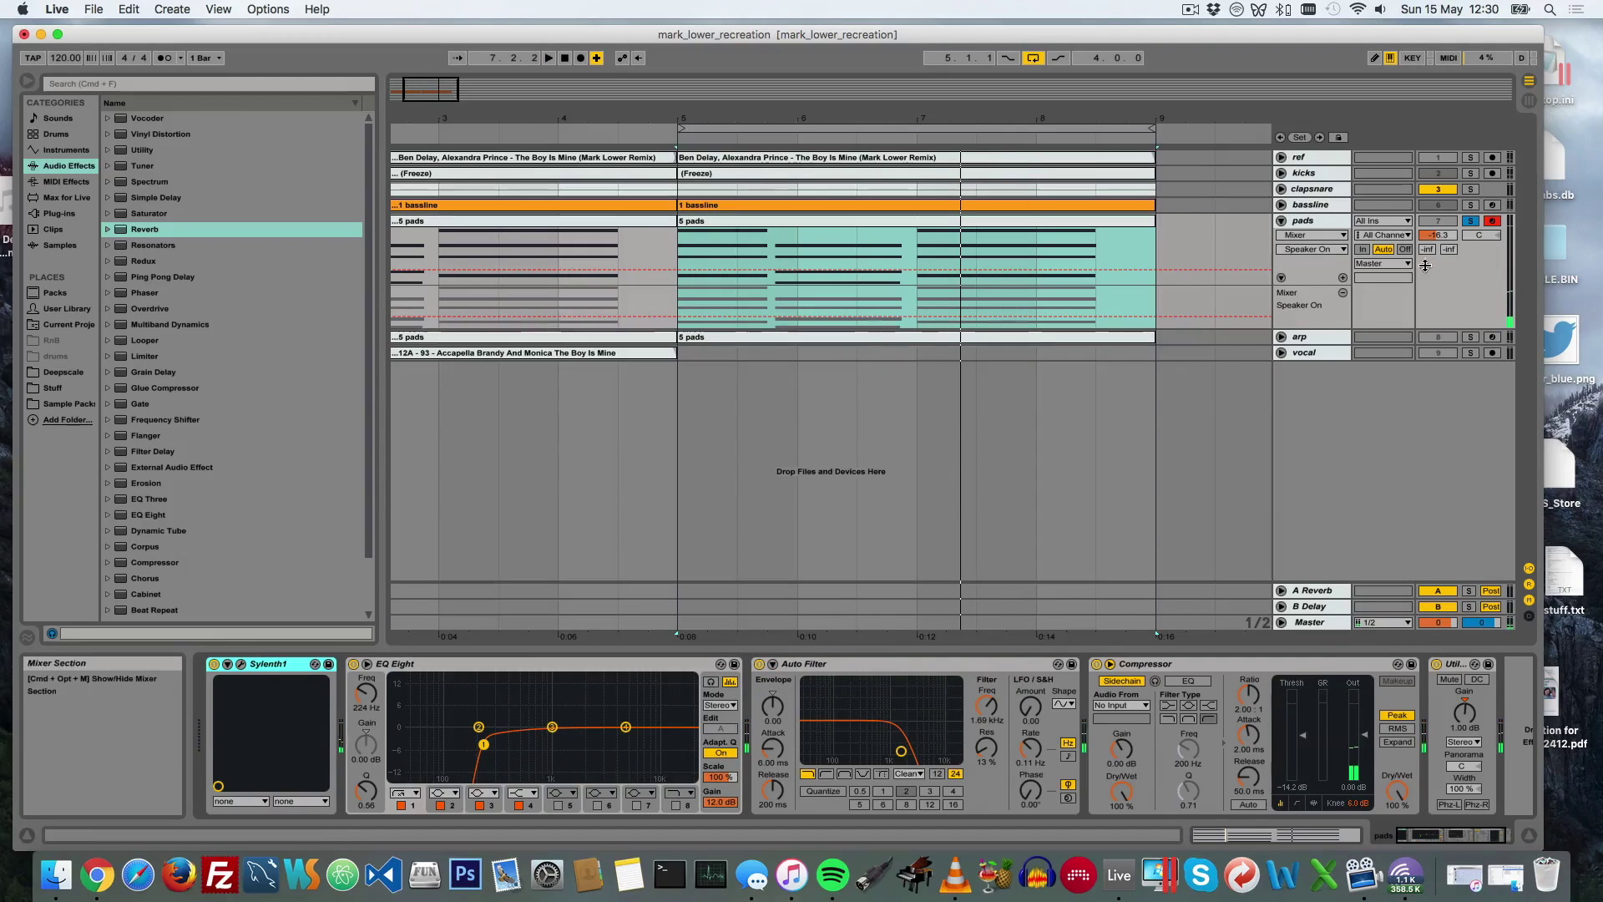
Step: Solo the clapsnare, kicks and bassline tracks alongside the pads, play bars 5 to 8, and collapse the pads track
click(1471, 190)
click(1471, 174)
key(space)
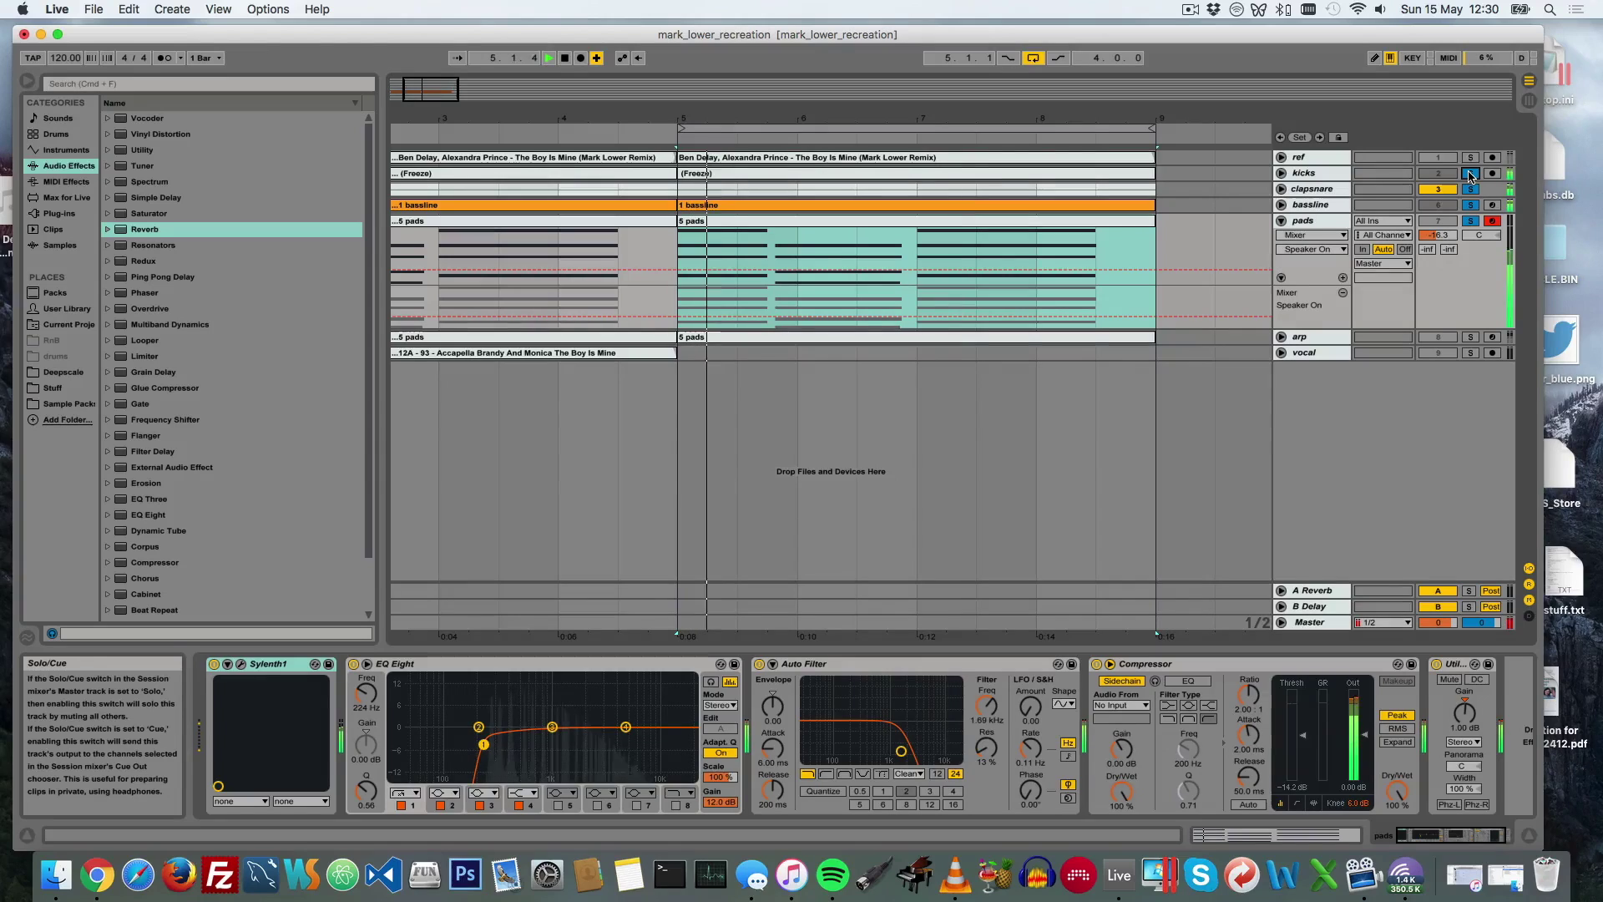
click(1280, 221)
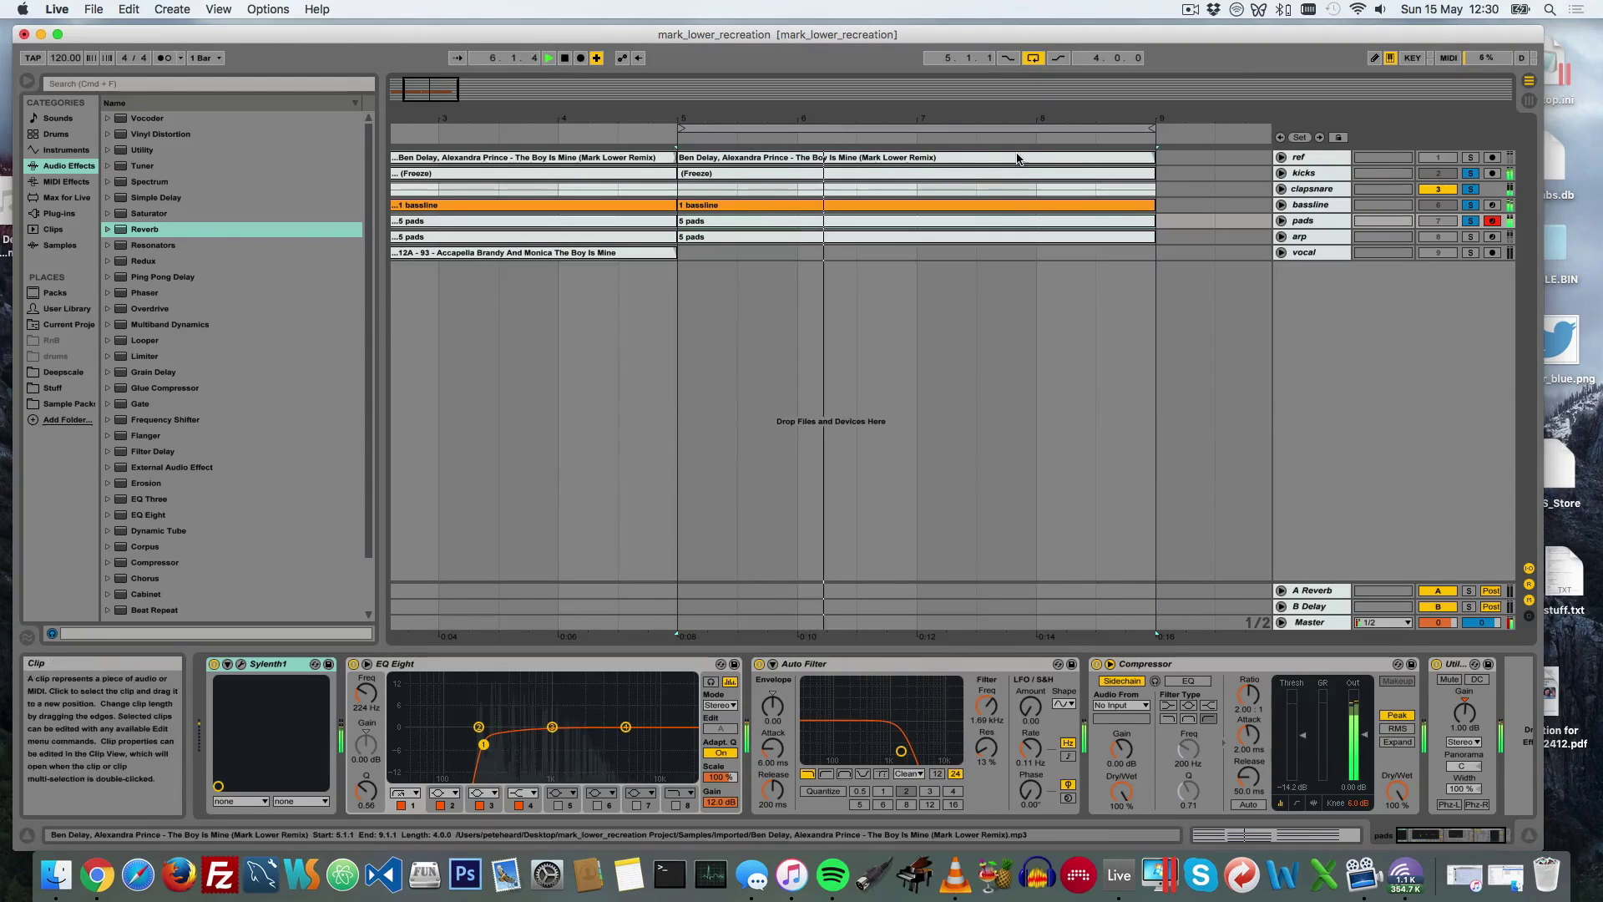
drag(1077, 116, 1065, 126)
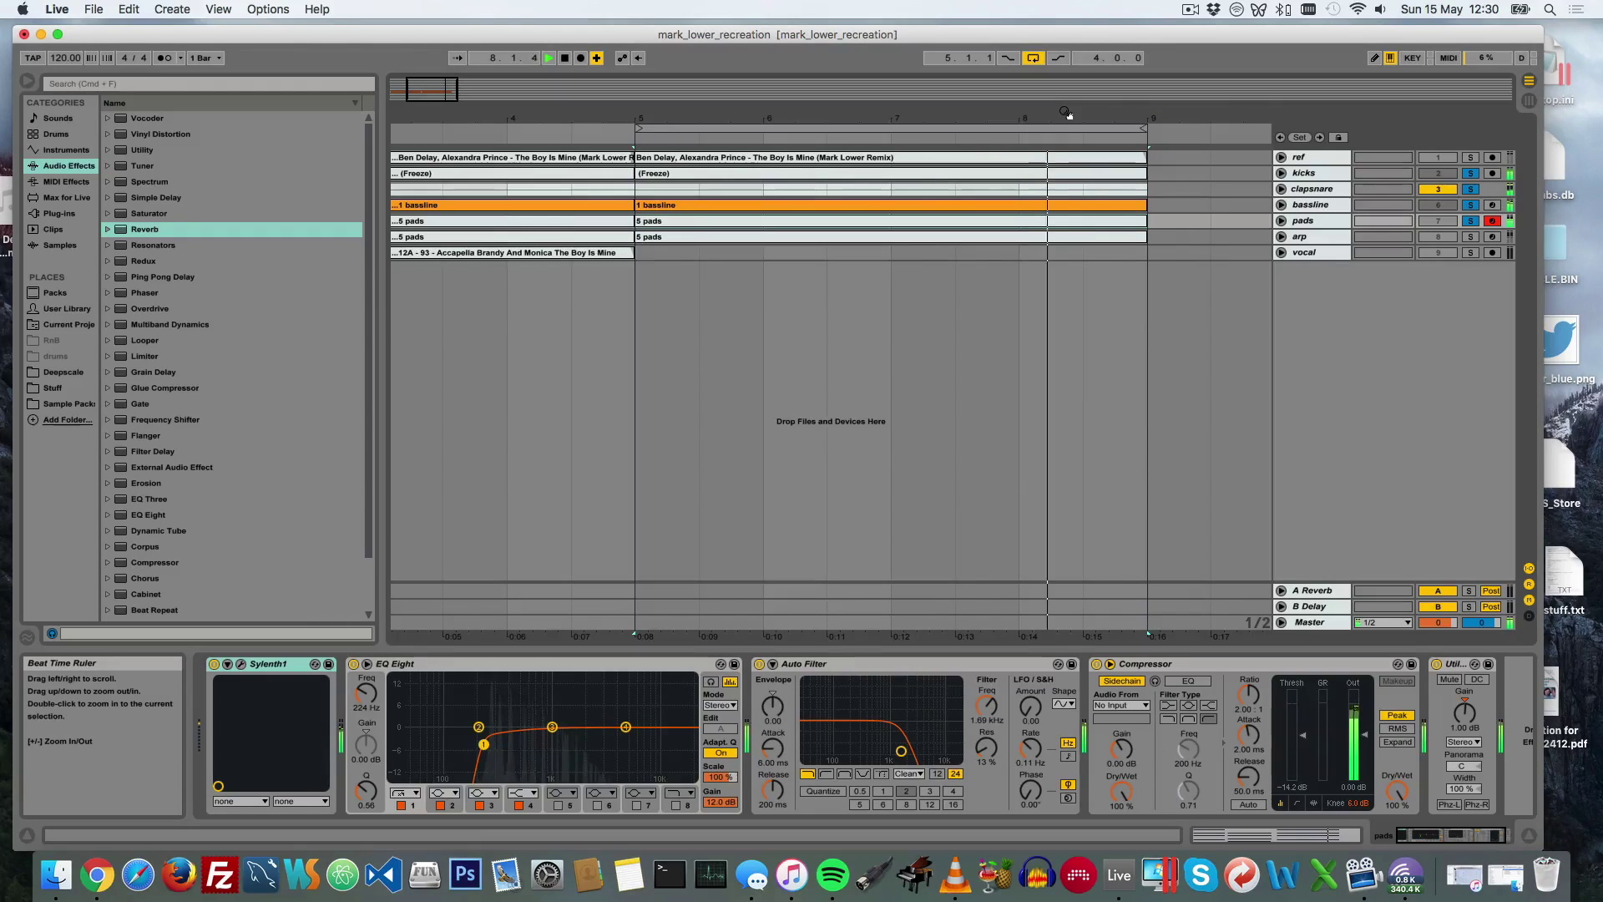
key(space)
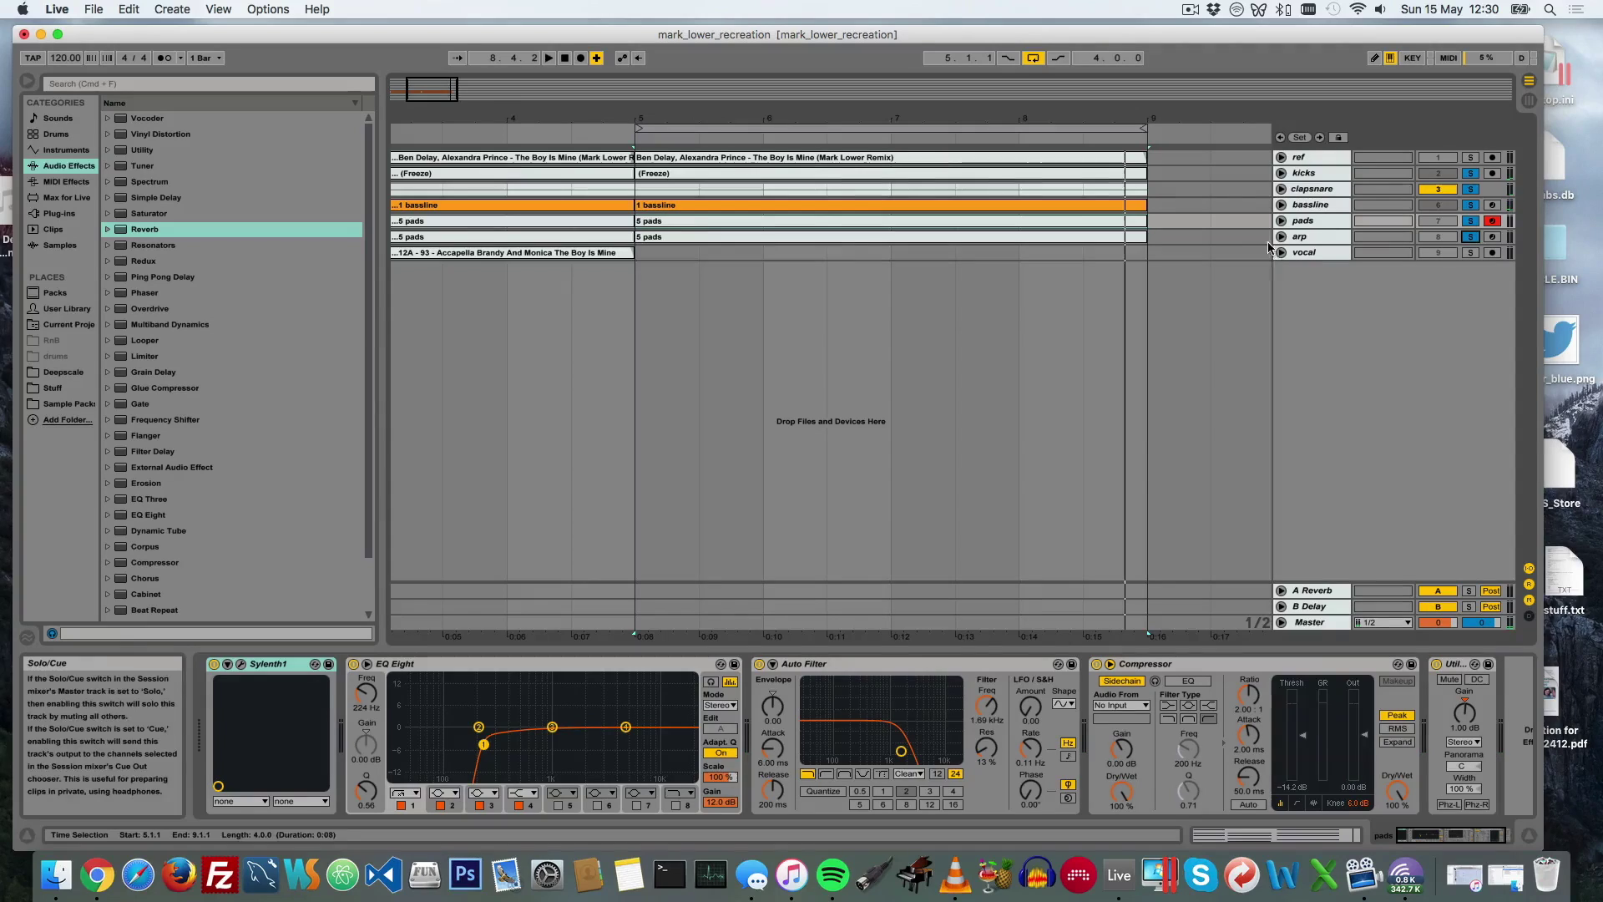
Step: Expand the arp and pads tracks, show the arp's Arpeggiator and Sylenth1 devices, and play the arp soloed
click(1281, 237)
click(1282, 221)
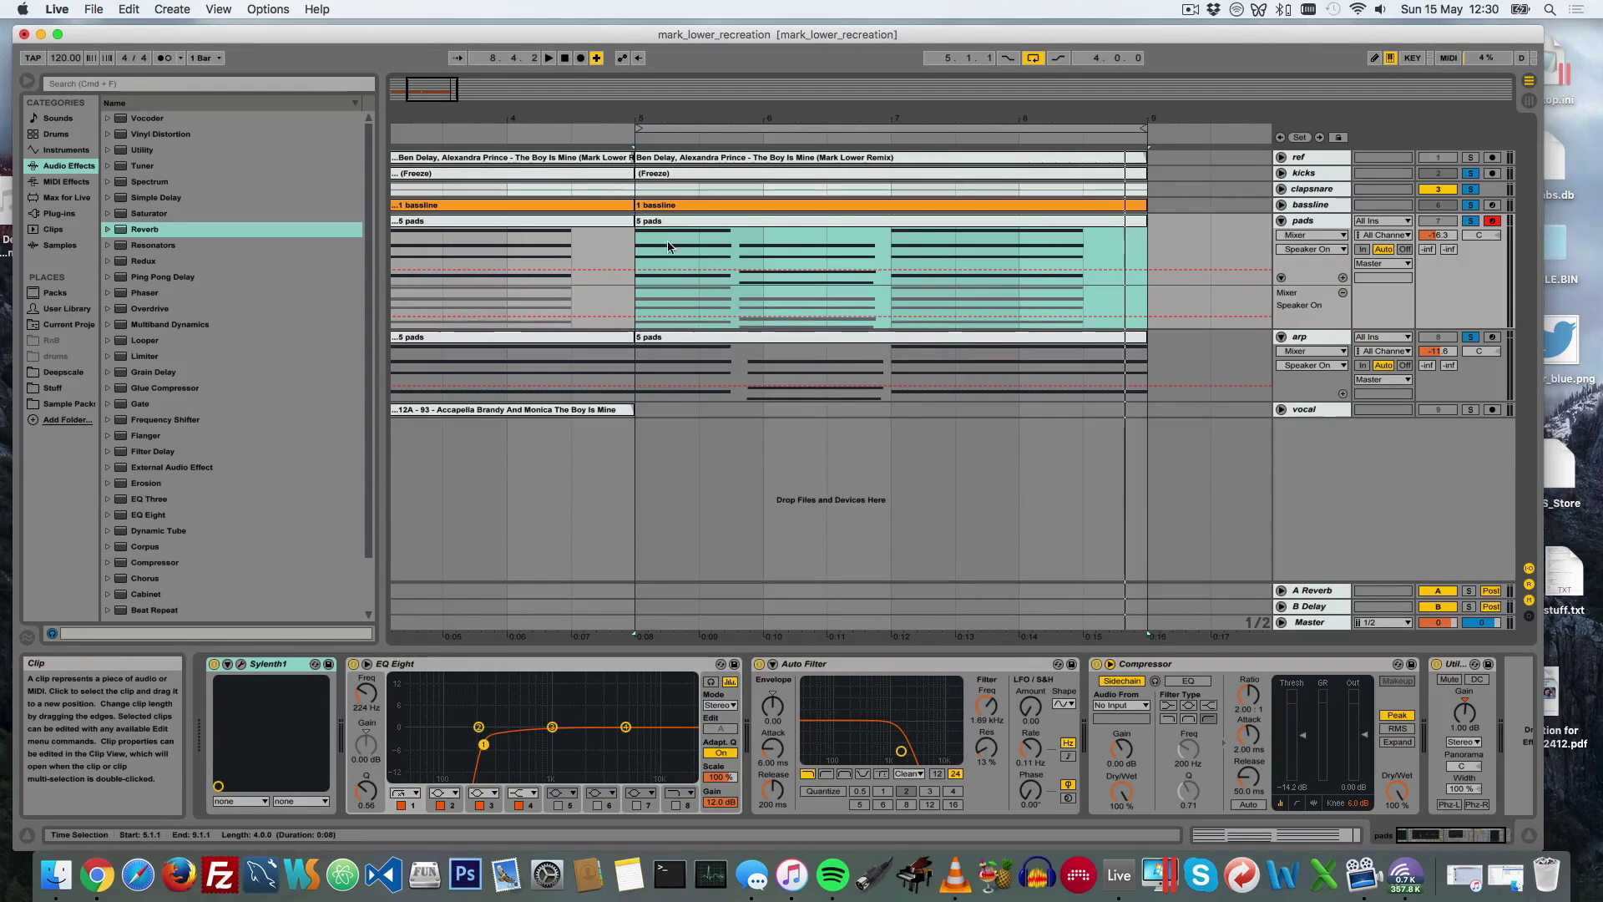
click(1317, 340)
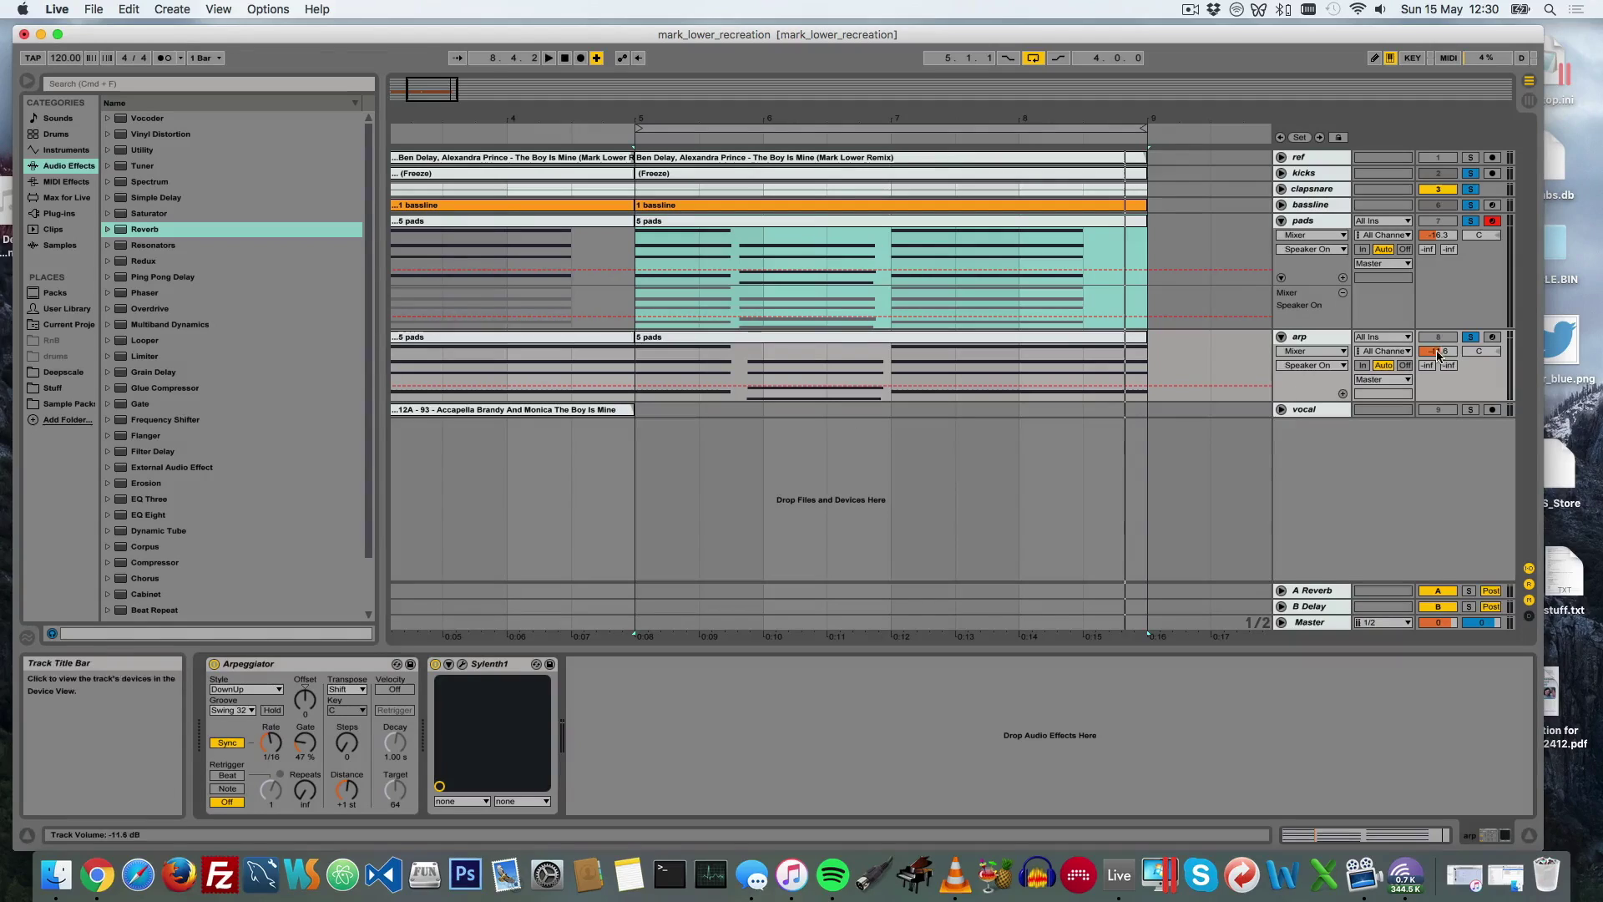
key(space)
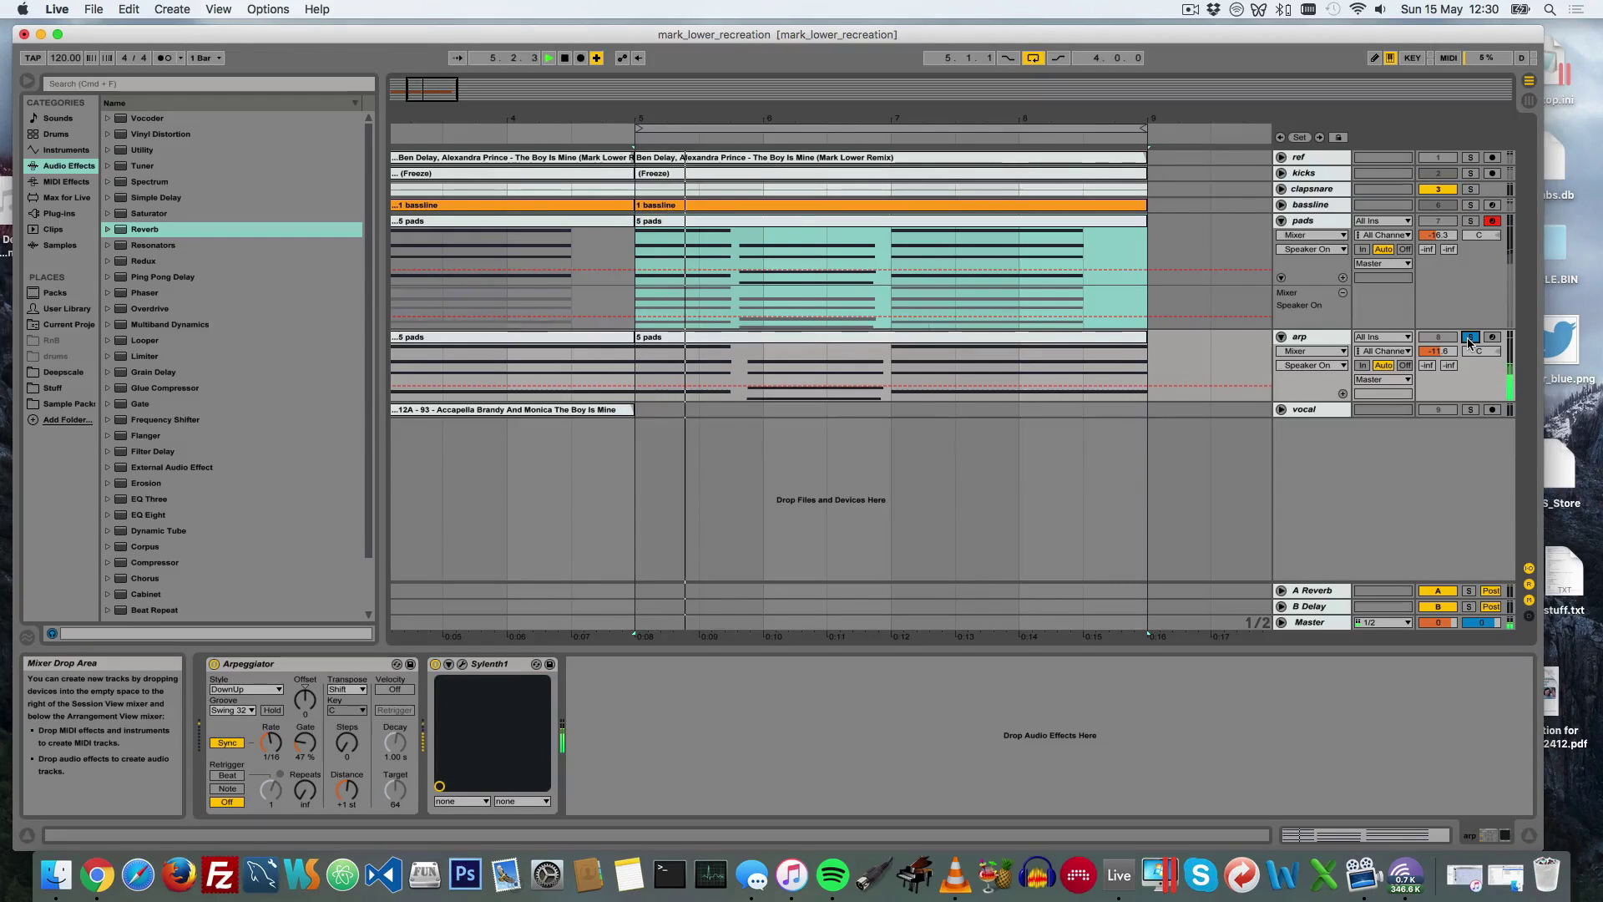
key(space)
Step: Solo the ref track and play bars 5 to 8 to hear the arp in the original
key(super+z)
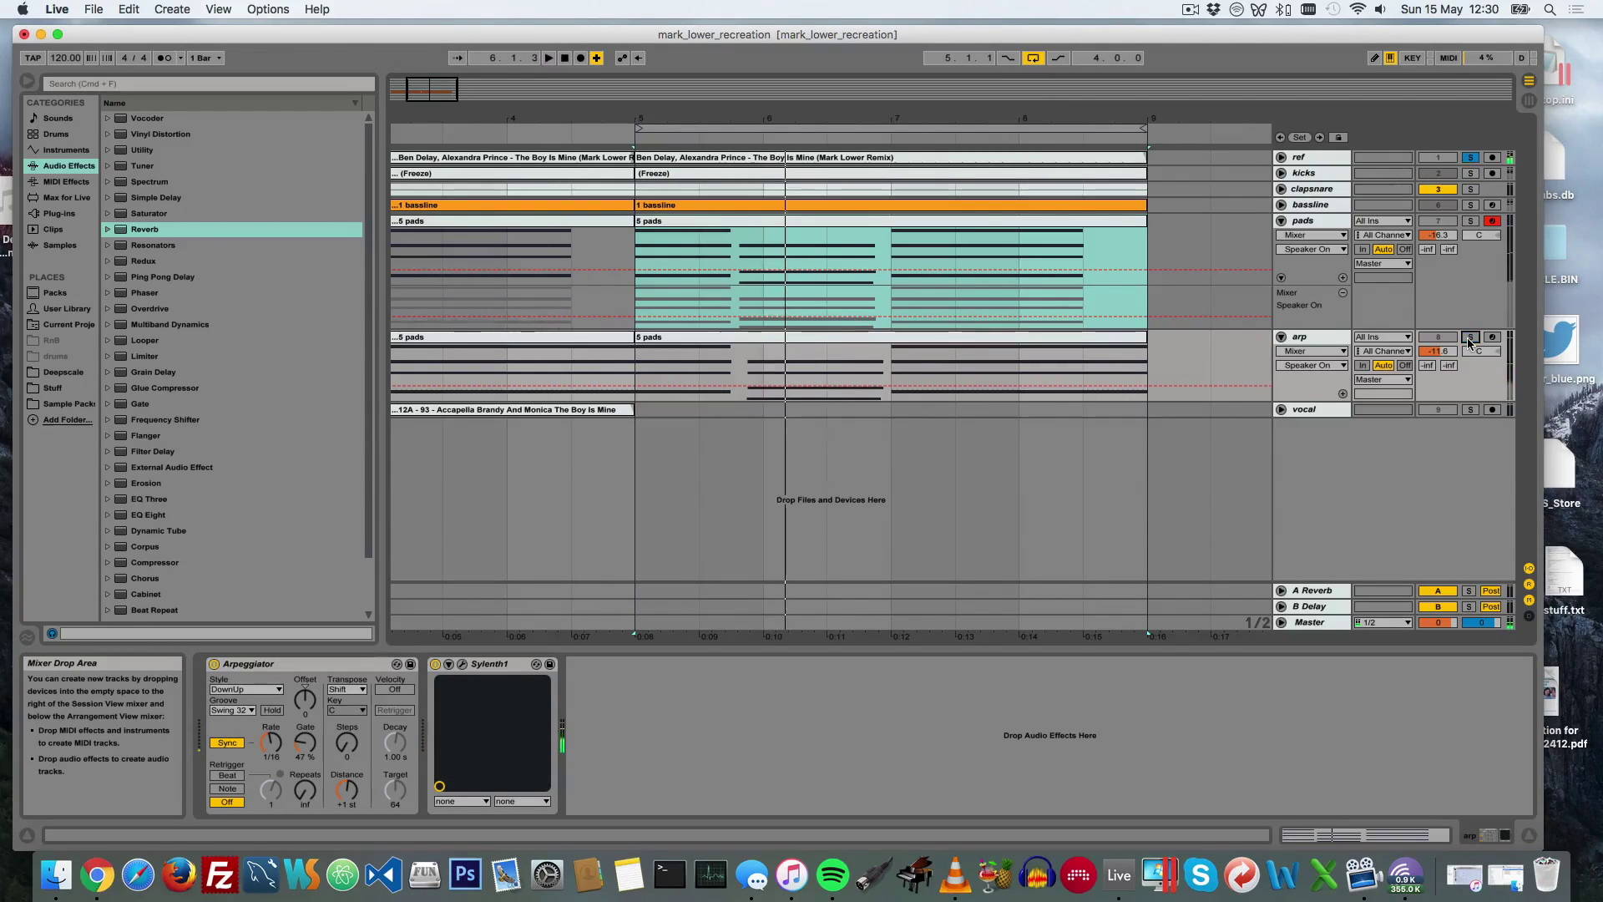
key(space)
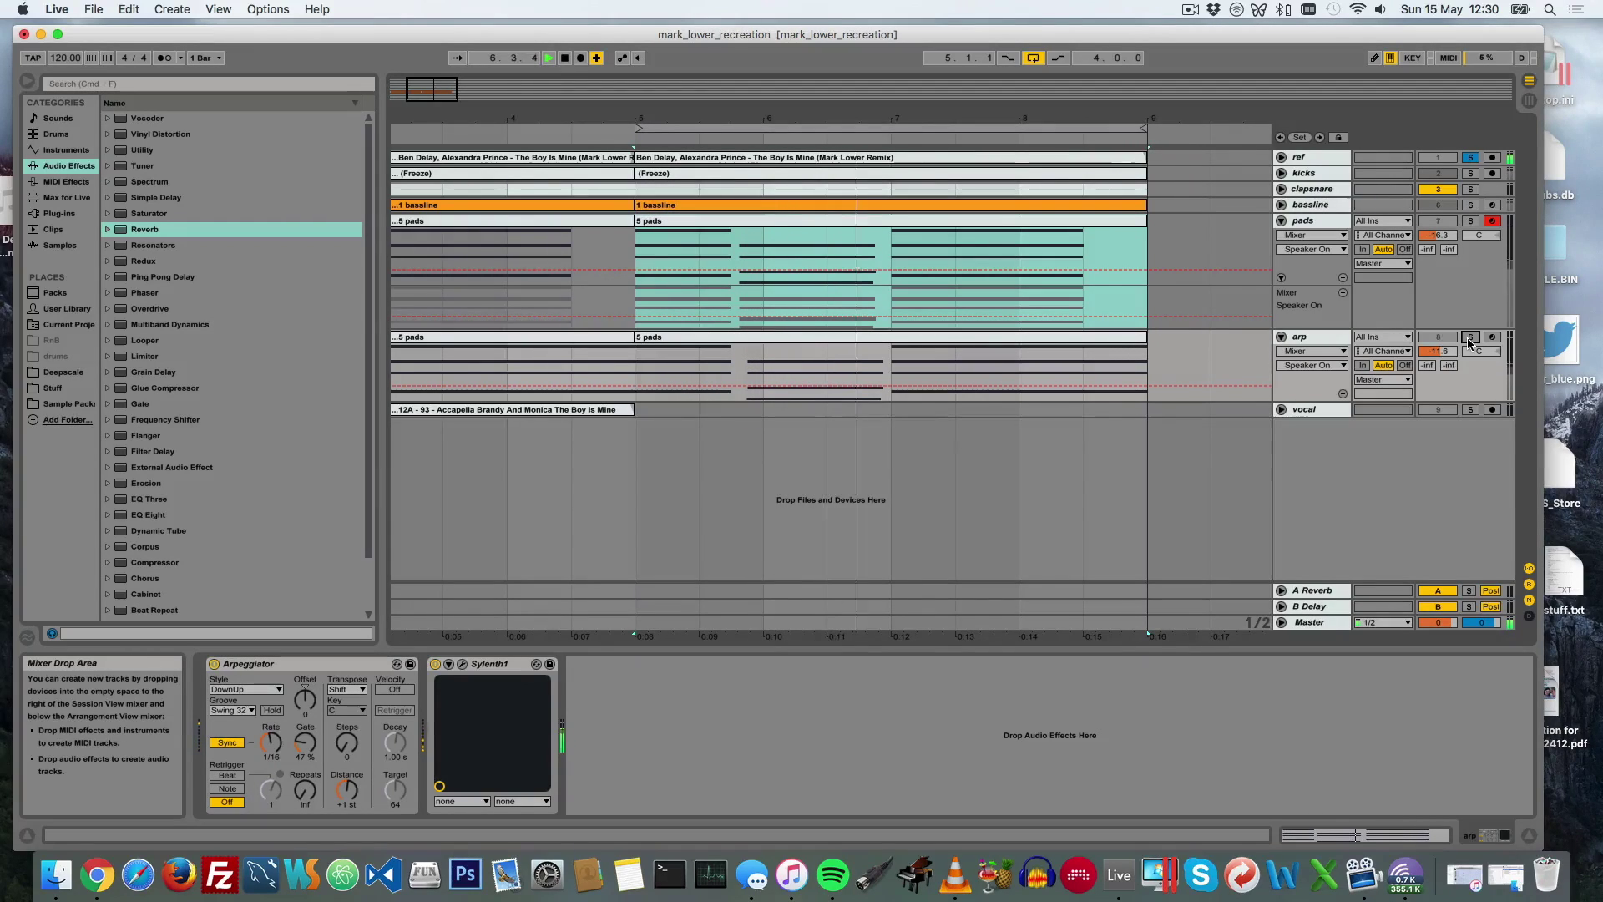
key(space)
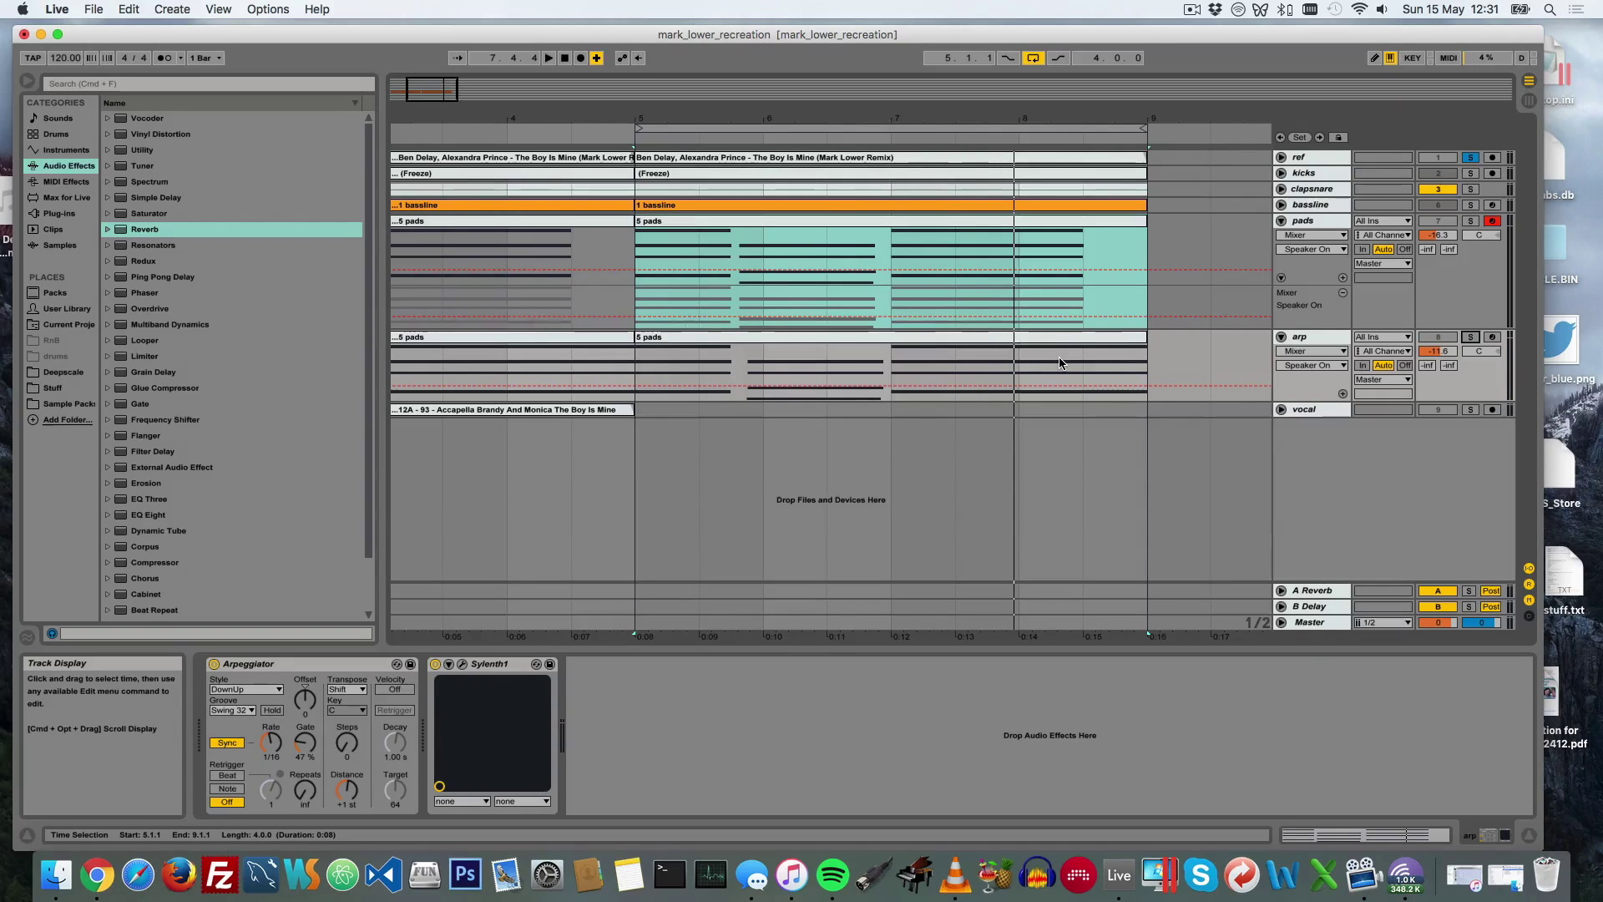
Step: Solo the arp track again and play its opening bar to compare it with the reference
click(1472, 337)
key(space)
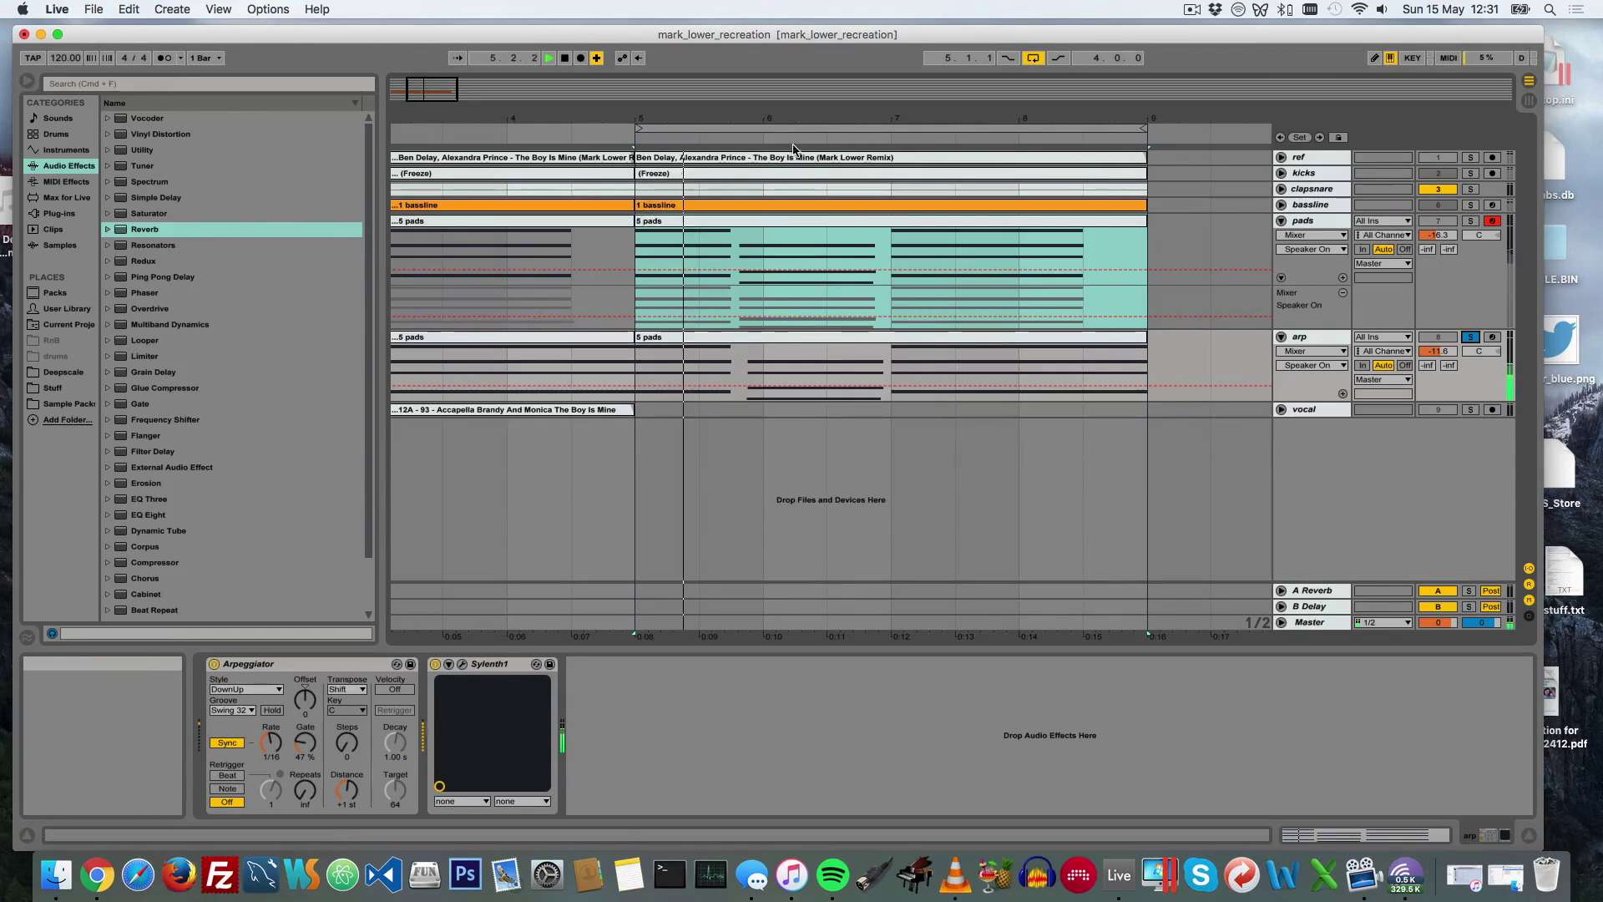
key(space)
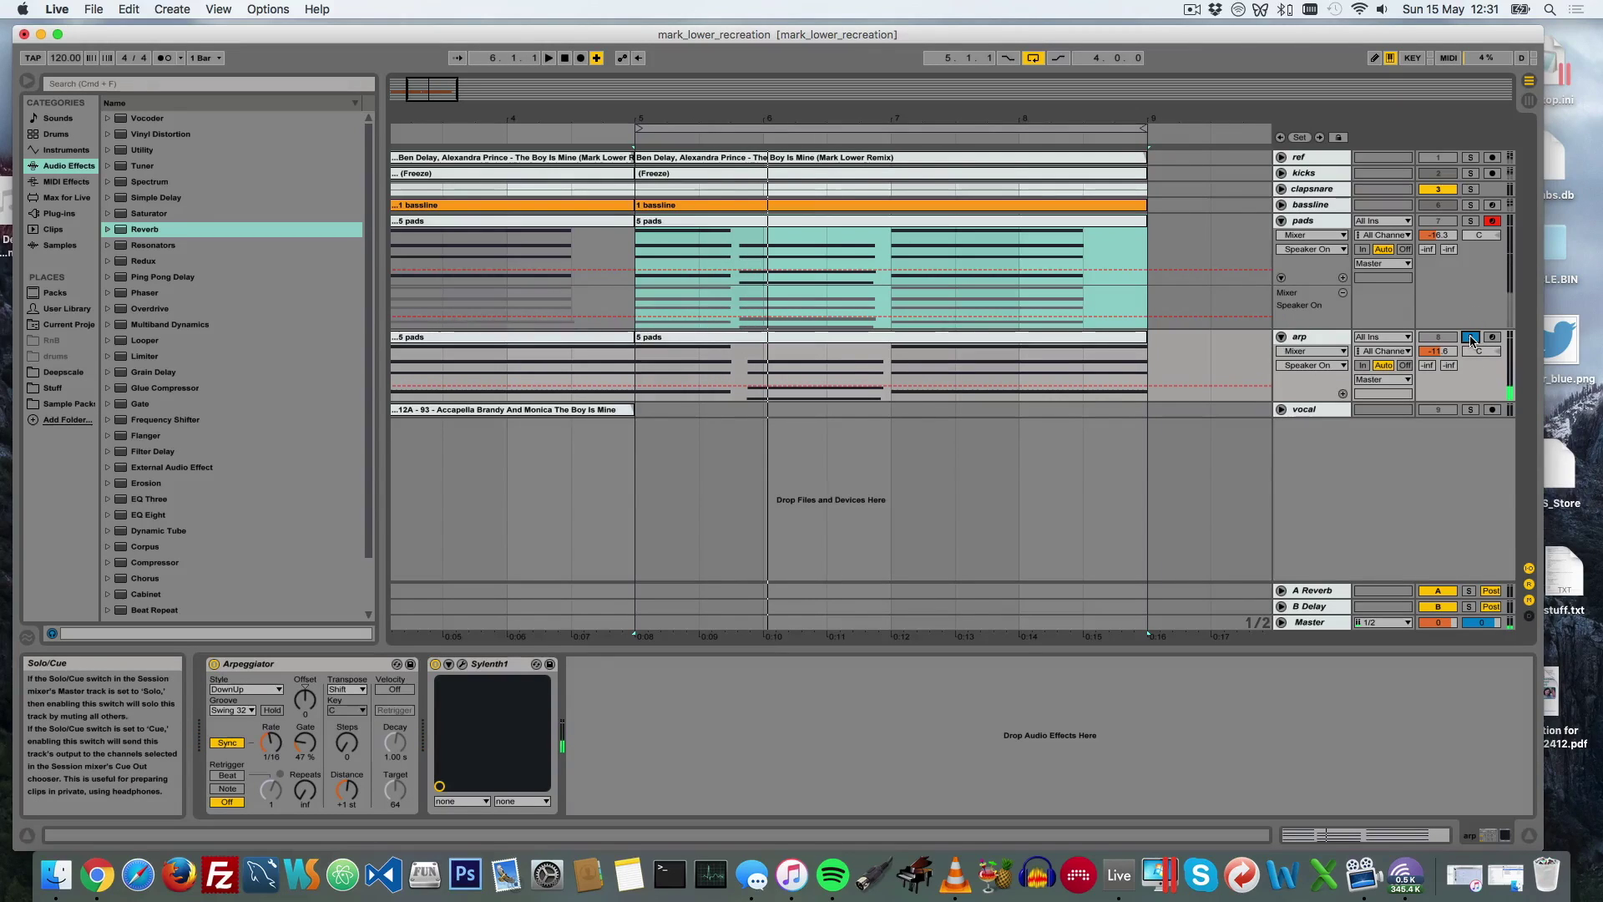
Step: Unsolo the arp, activate the kicks, bassline, pads and arp tracks, play them together, and collapse the pads and arp tracks
click(1470, 337)
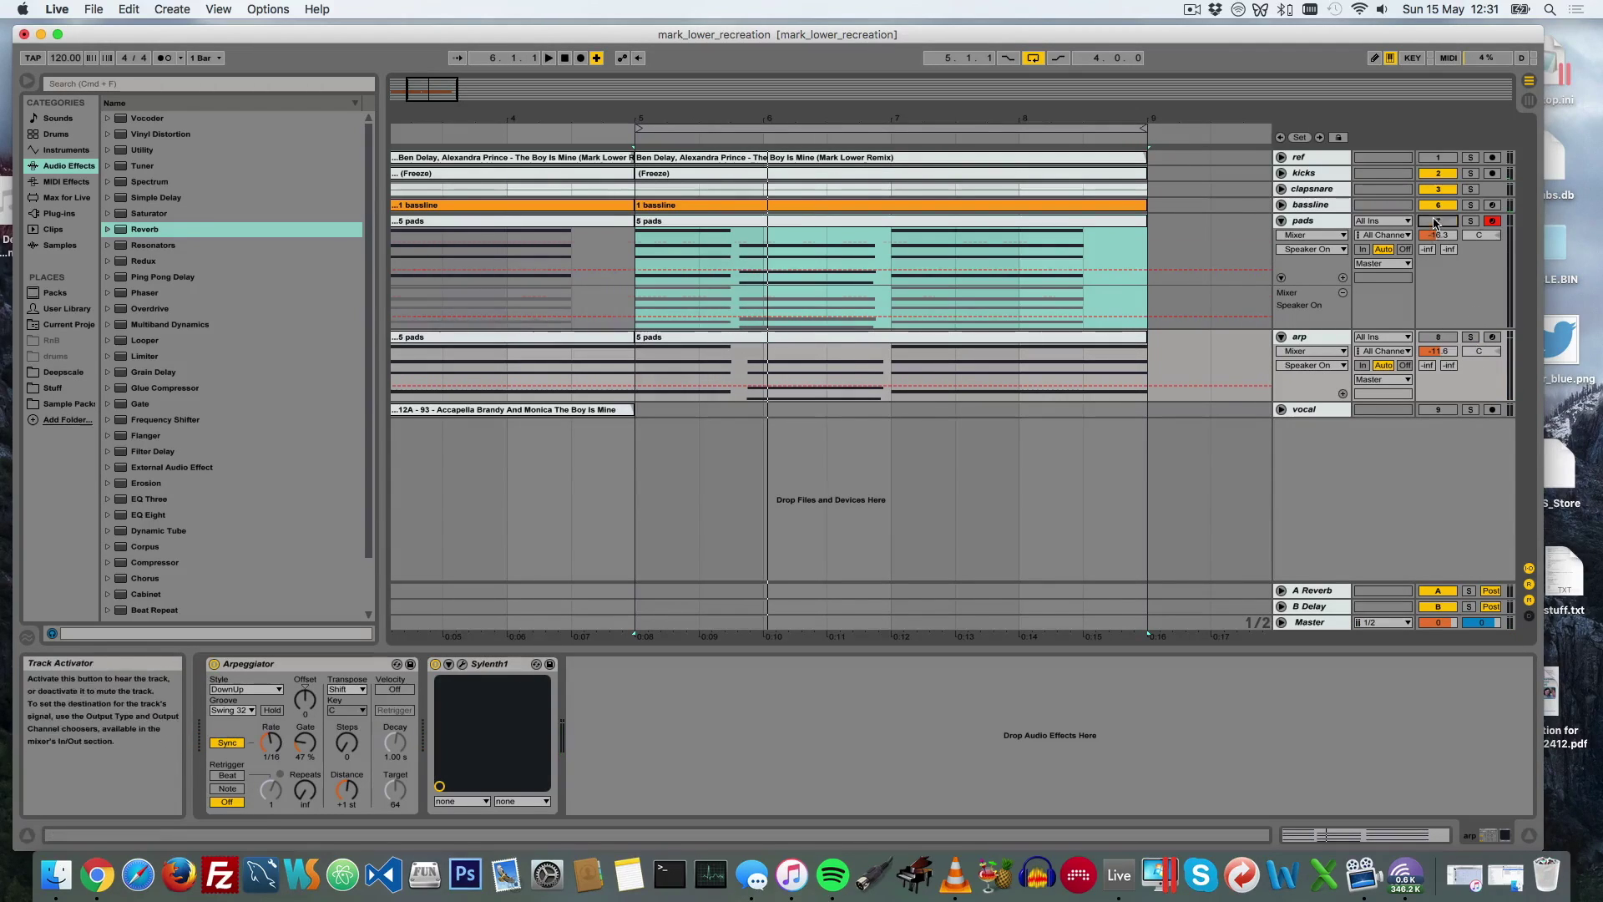
key(space)
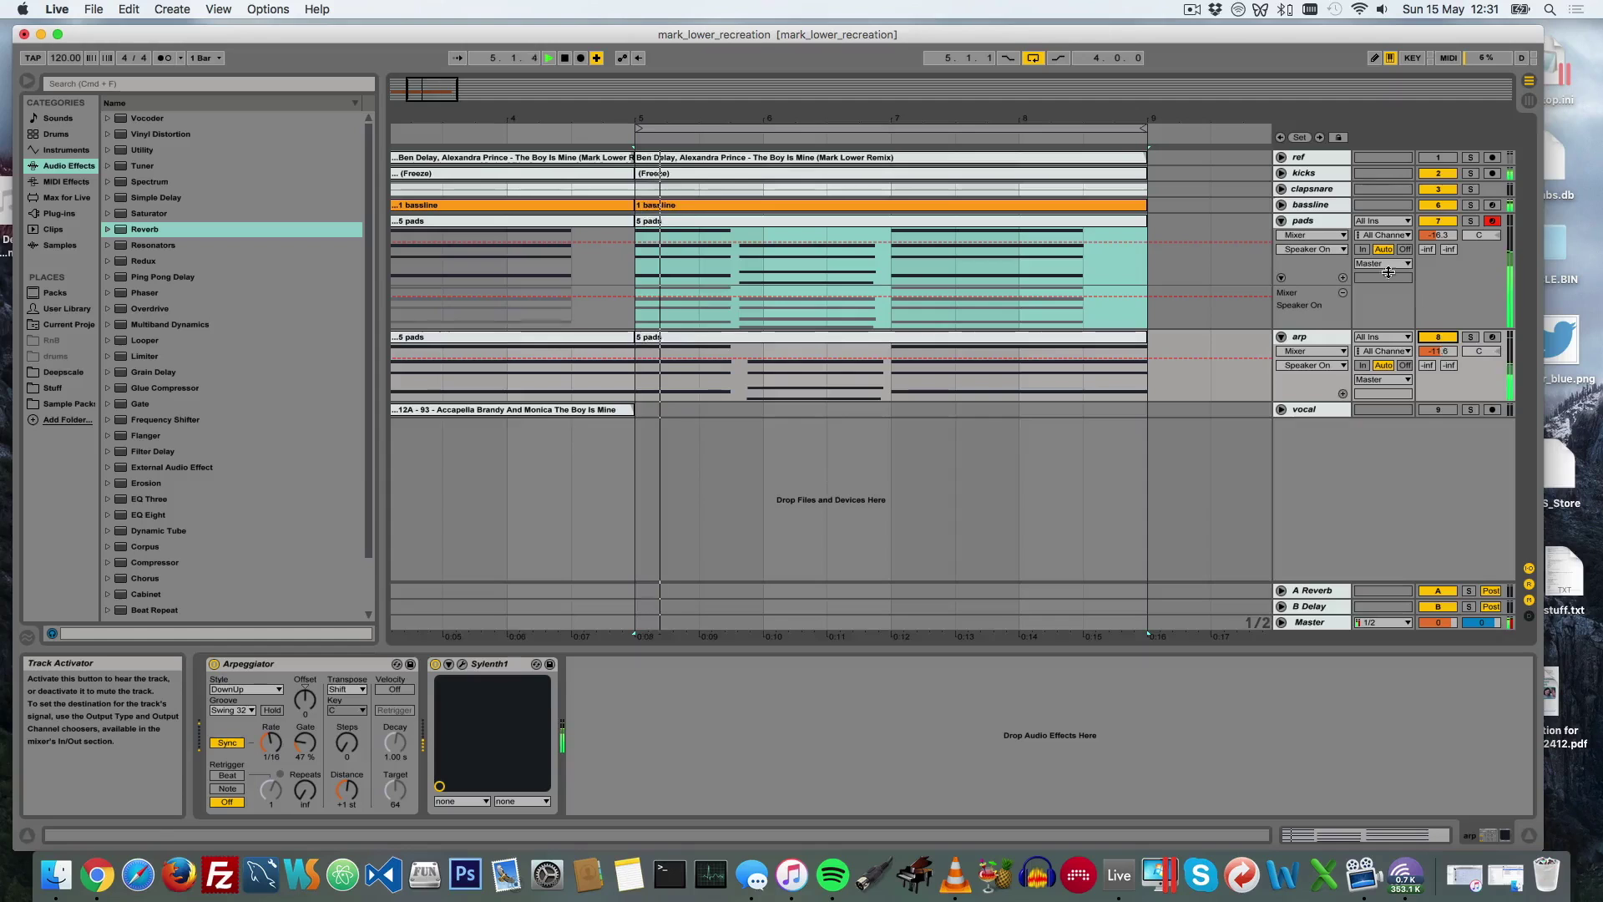
click(1281, 221)
click(1281, 236)
Step: Move the four-bar loop back to bar 1, activate the vocal track, and play it with all the other recreated parts
drag(705, 123, 510, 122)
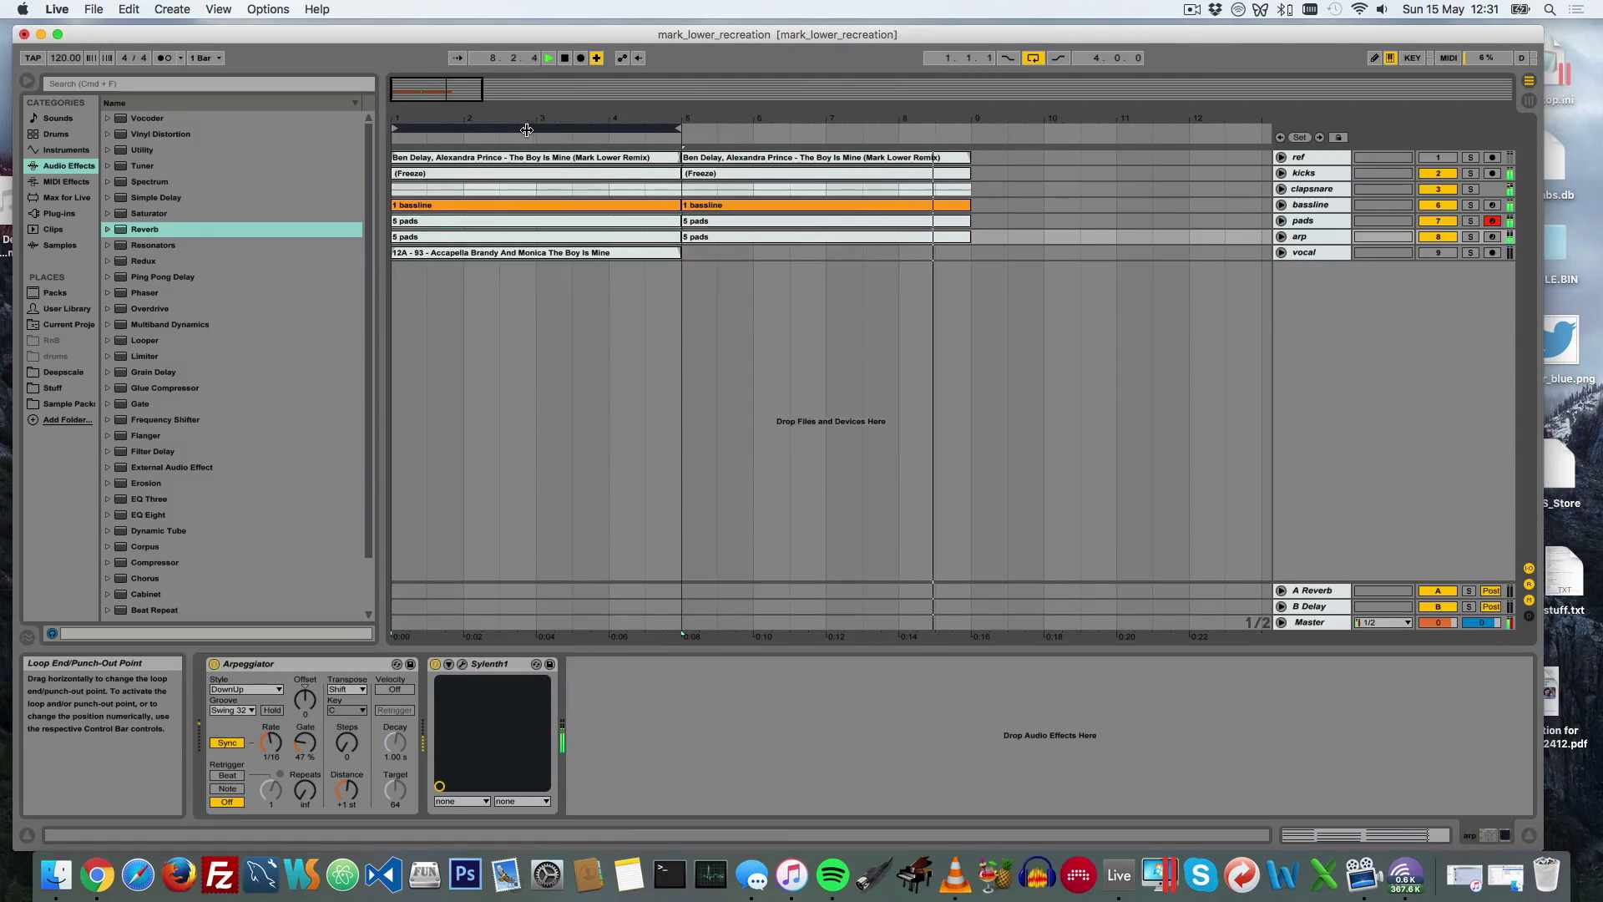
key(space)
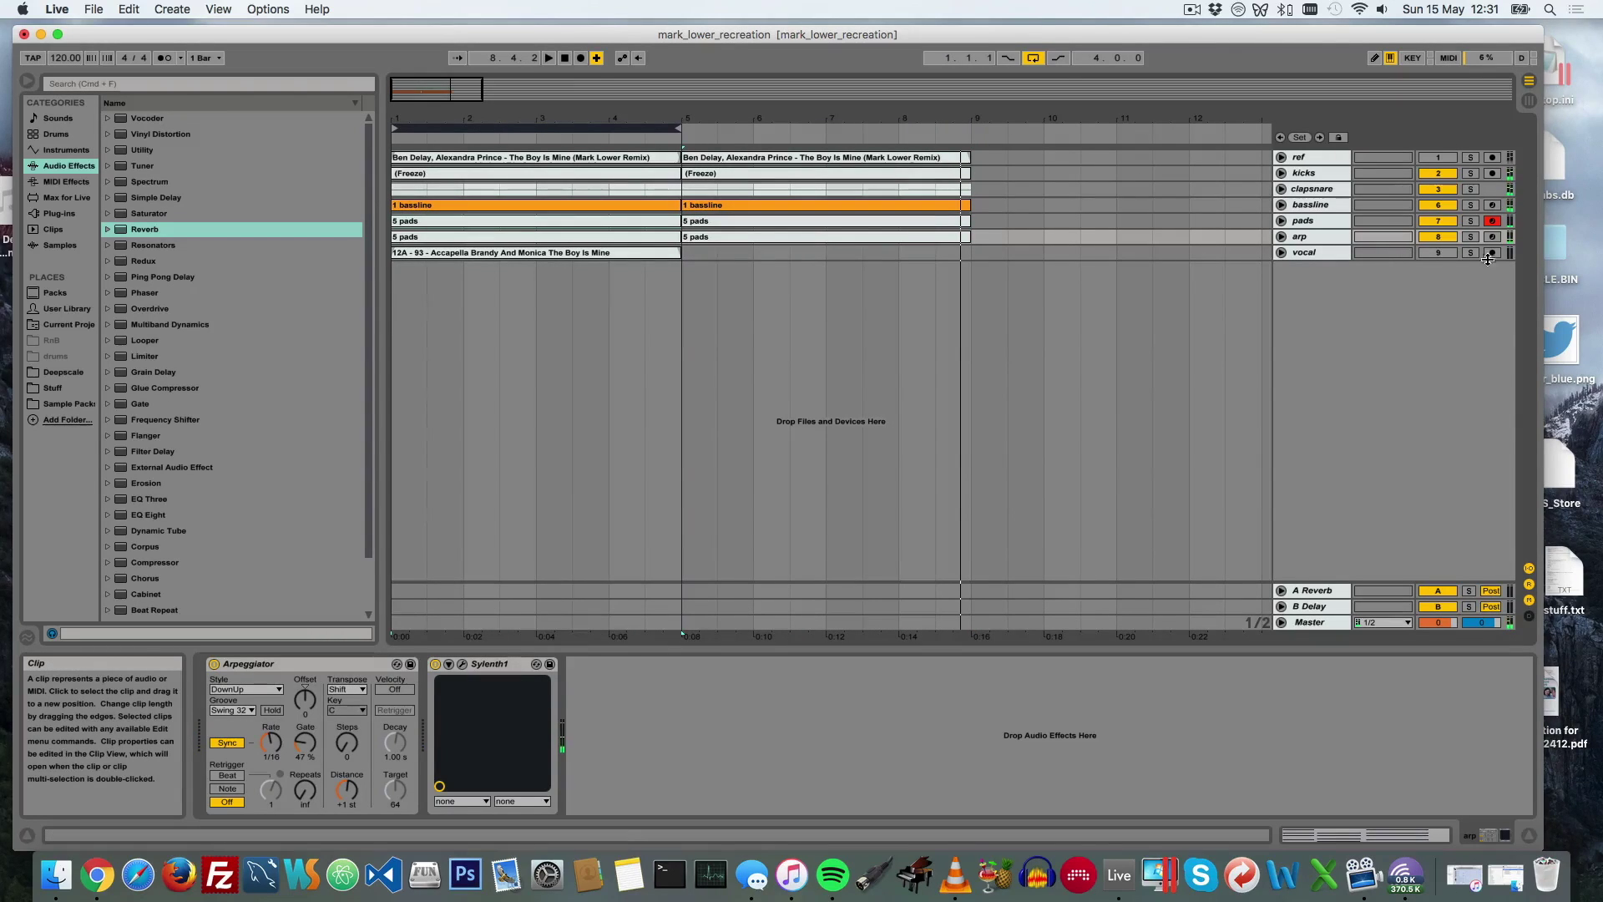
click(1281, 253)
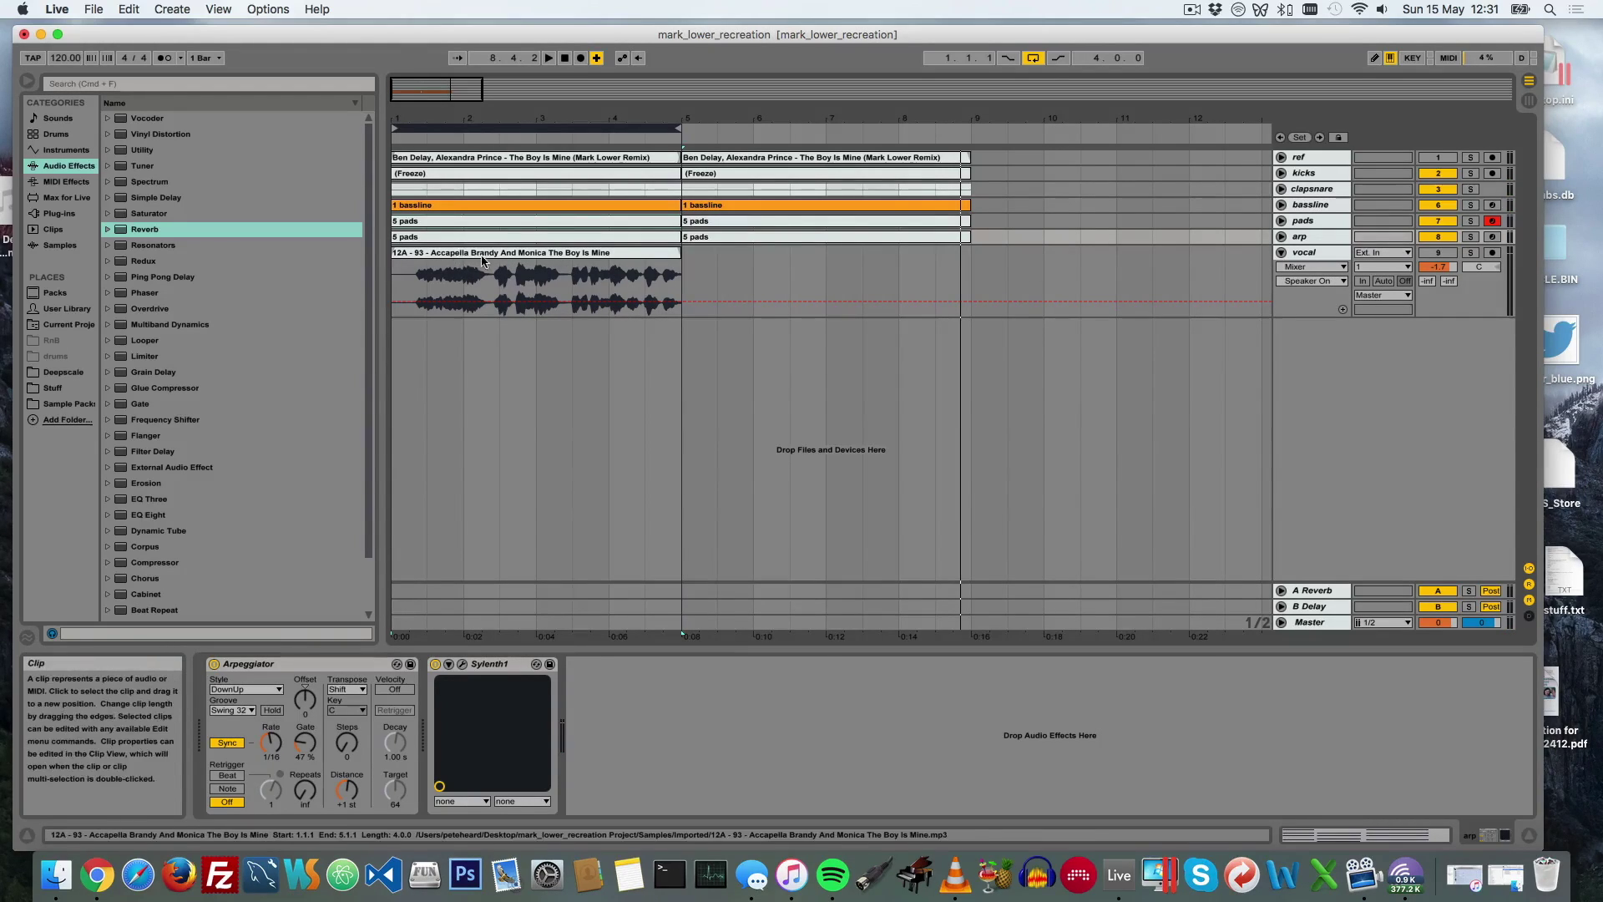
key(space)
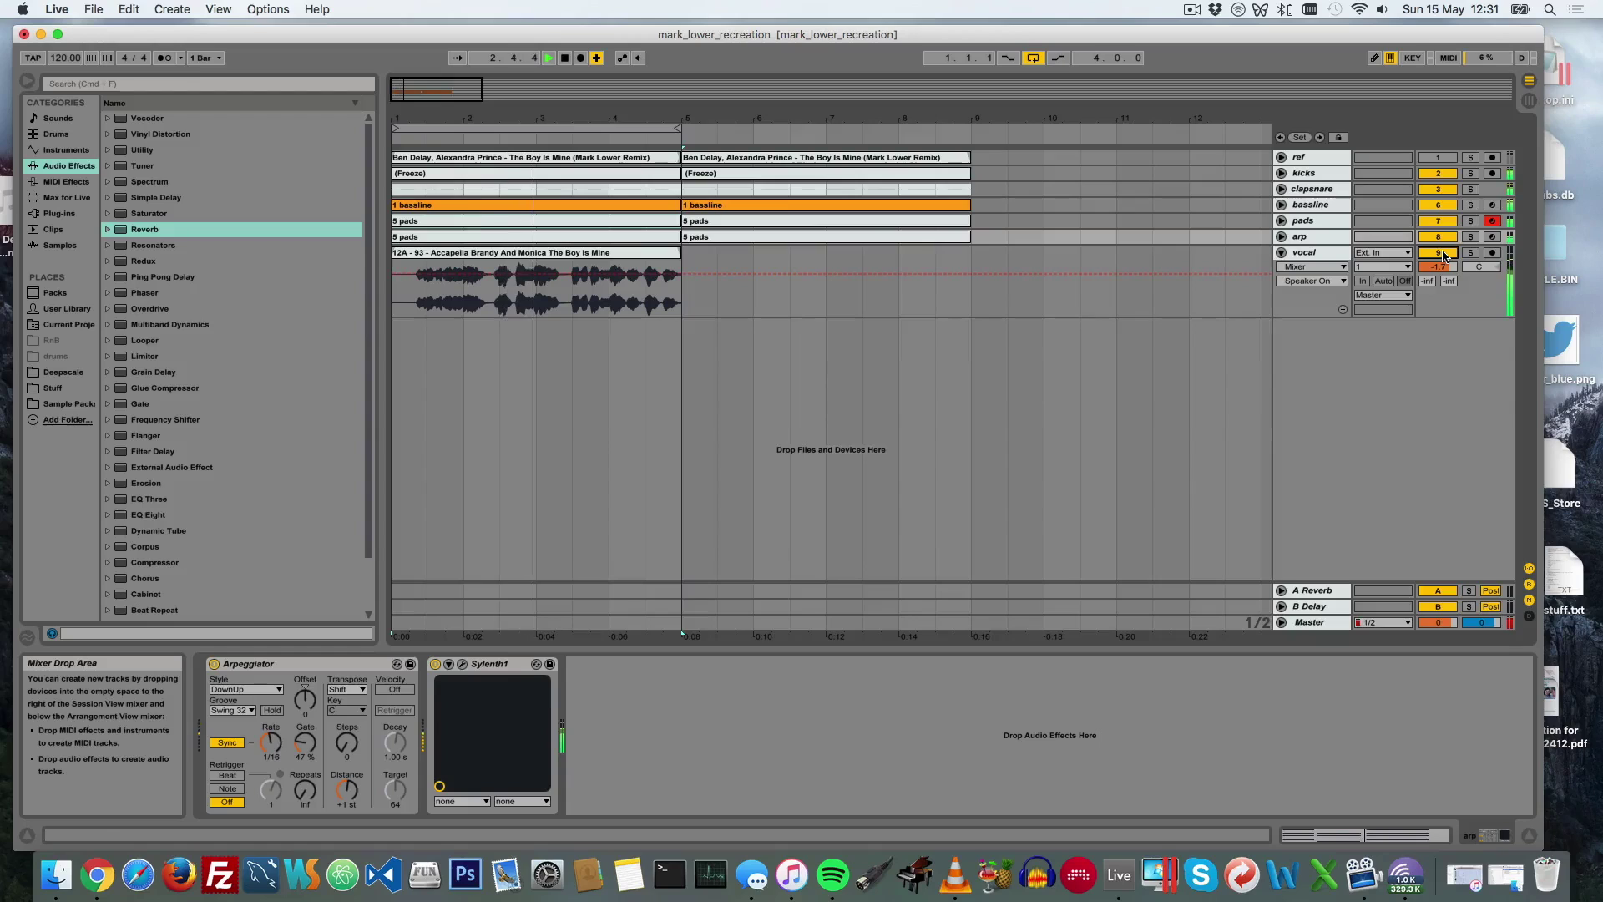
click(1281, 254)
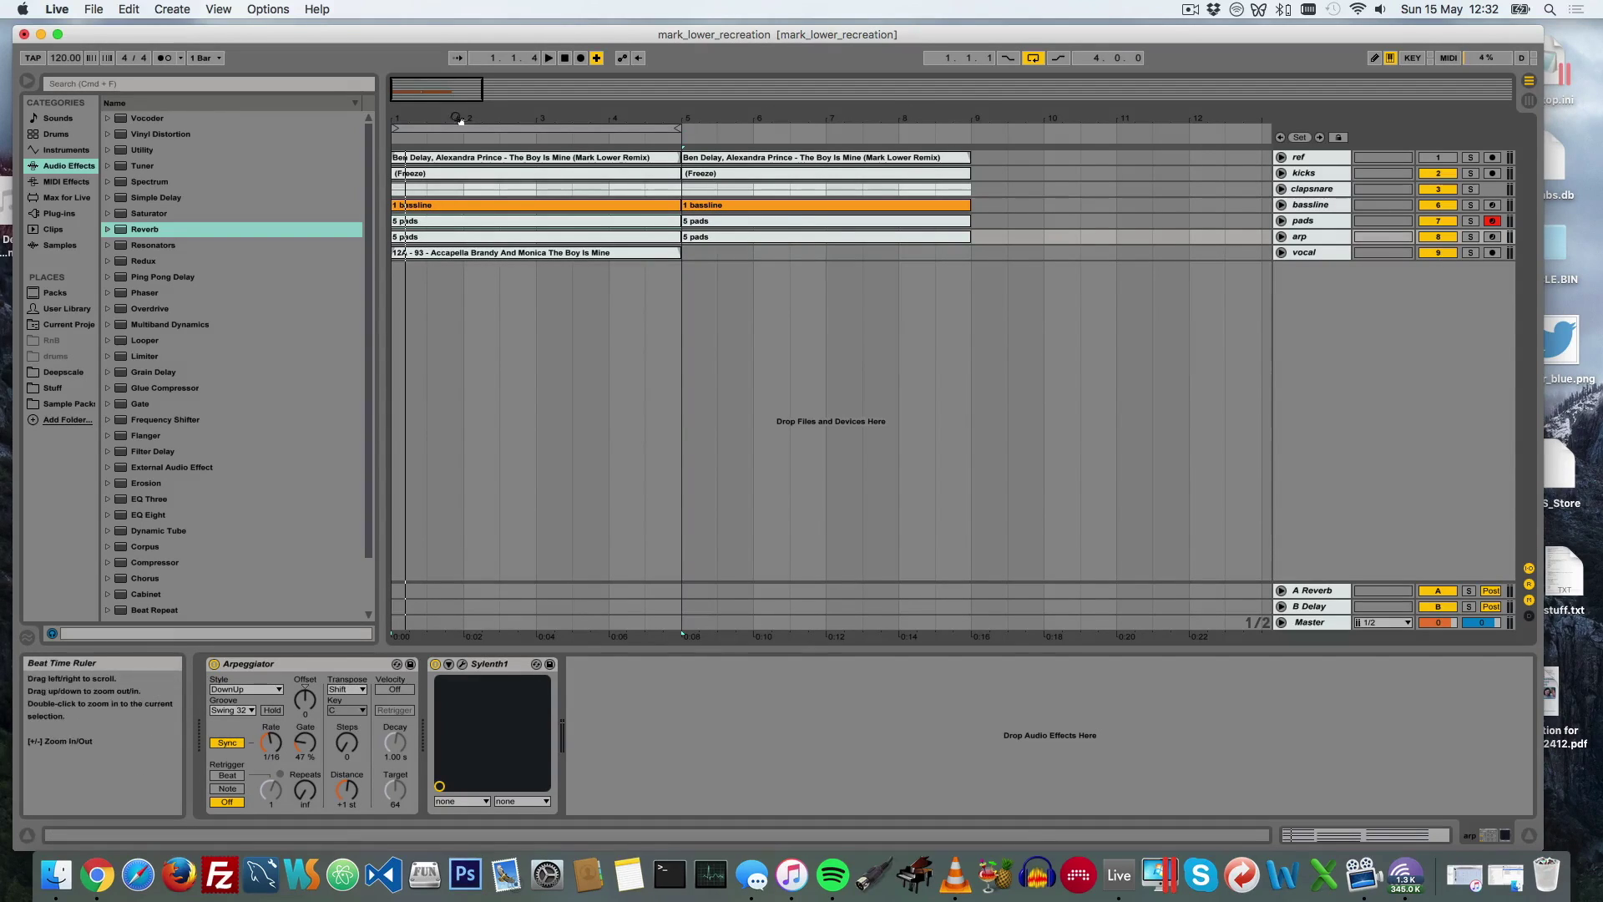
Step: Extend the loop end from bar 5 to bar 9 in the arrangement so that it spans eight bars
drag(432, 120, 435, 159)
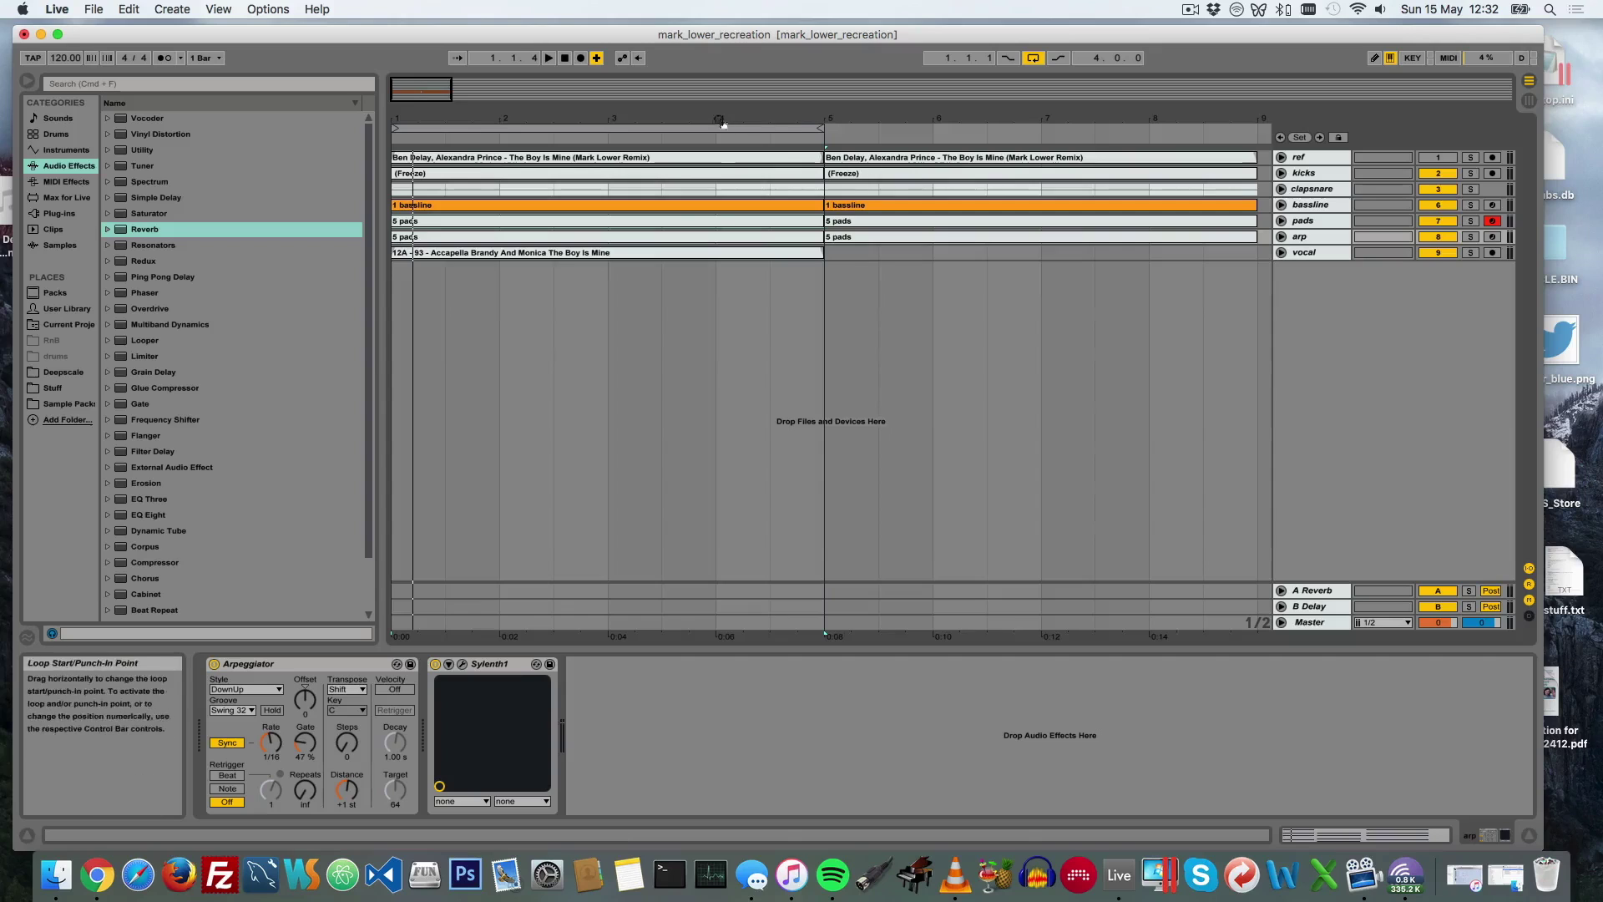
drag(720, 120, 721, 79)
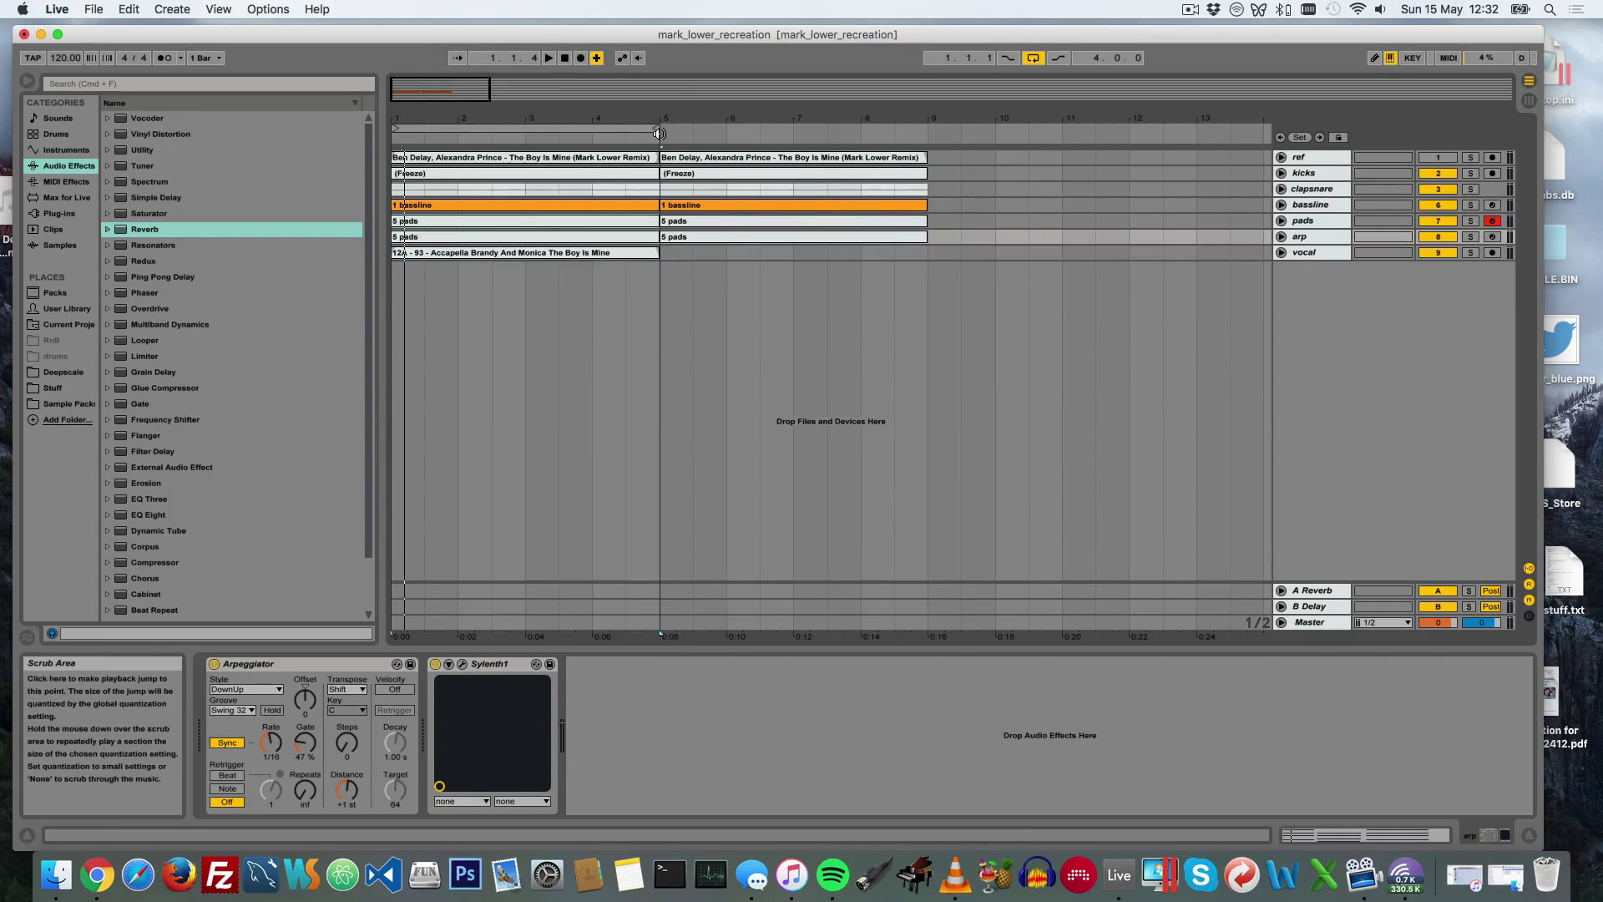
drag(659, 134, 925, 129)
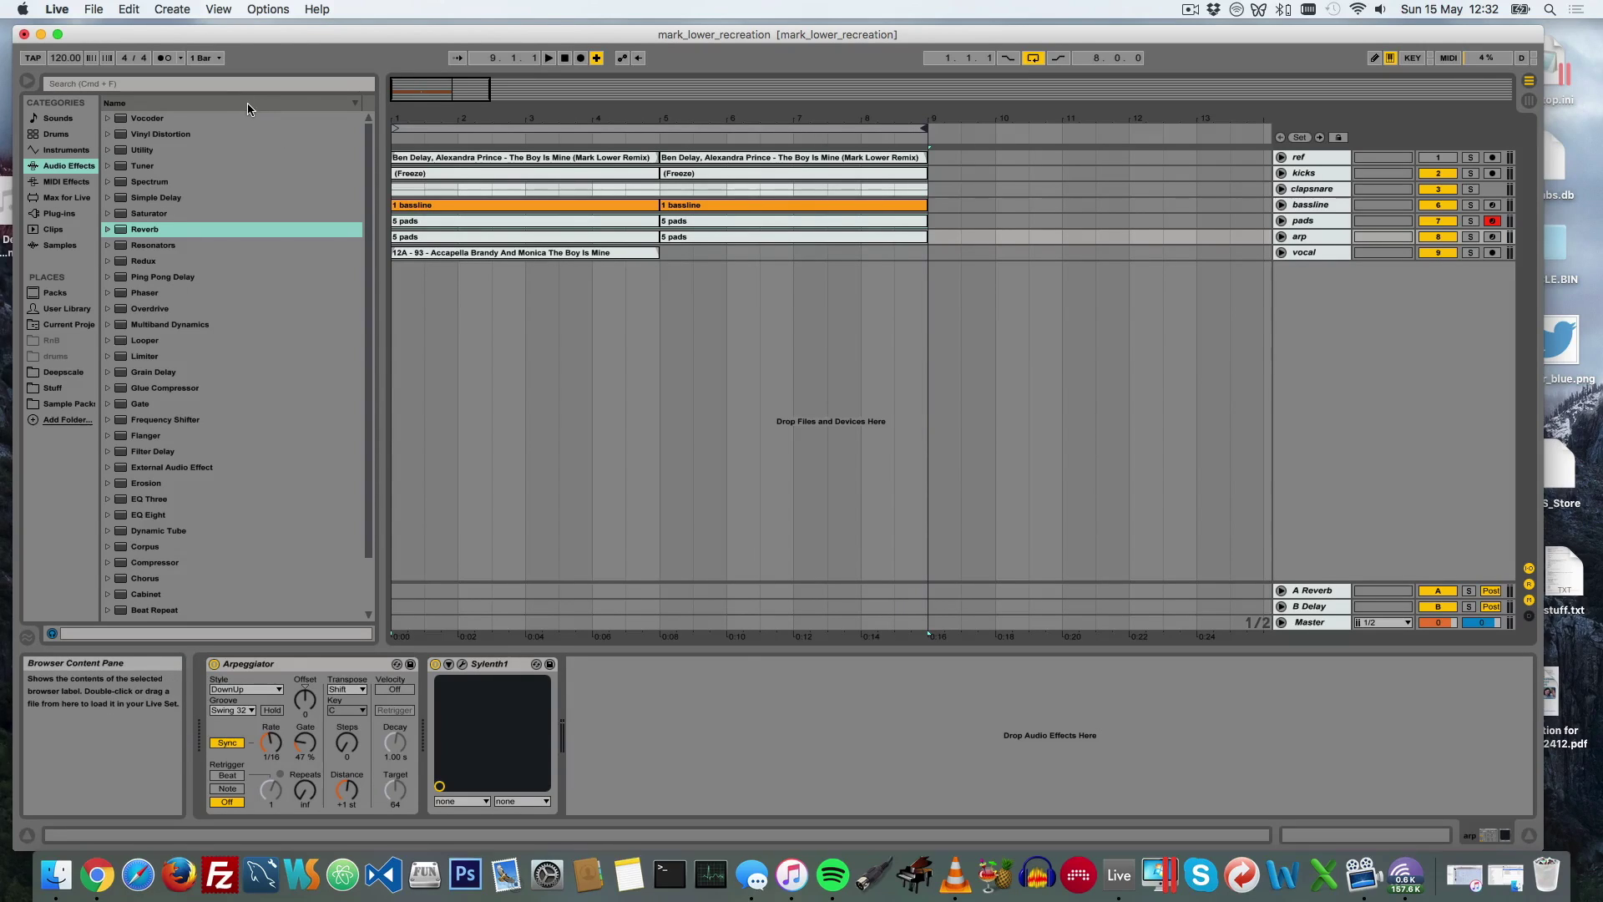
drag(117, 39, 142, 42)
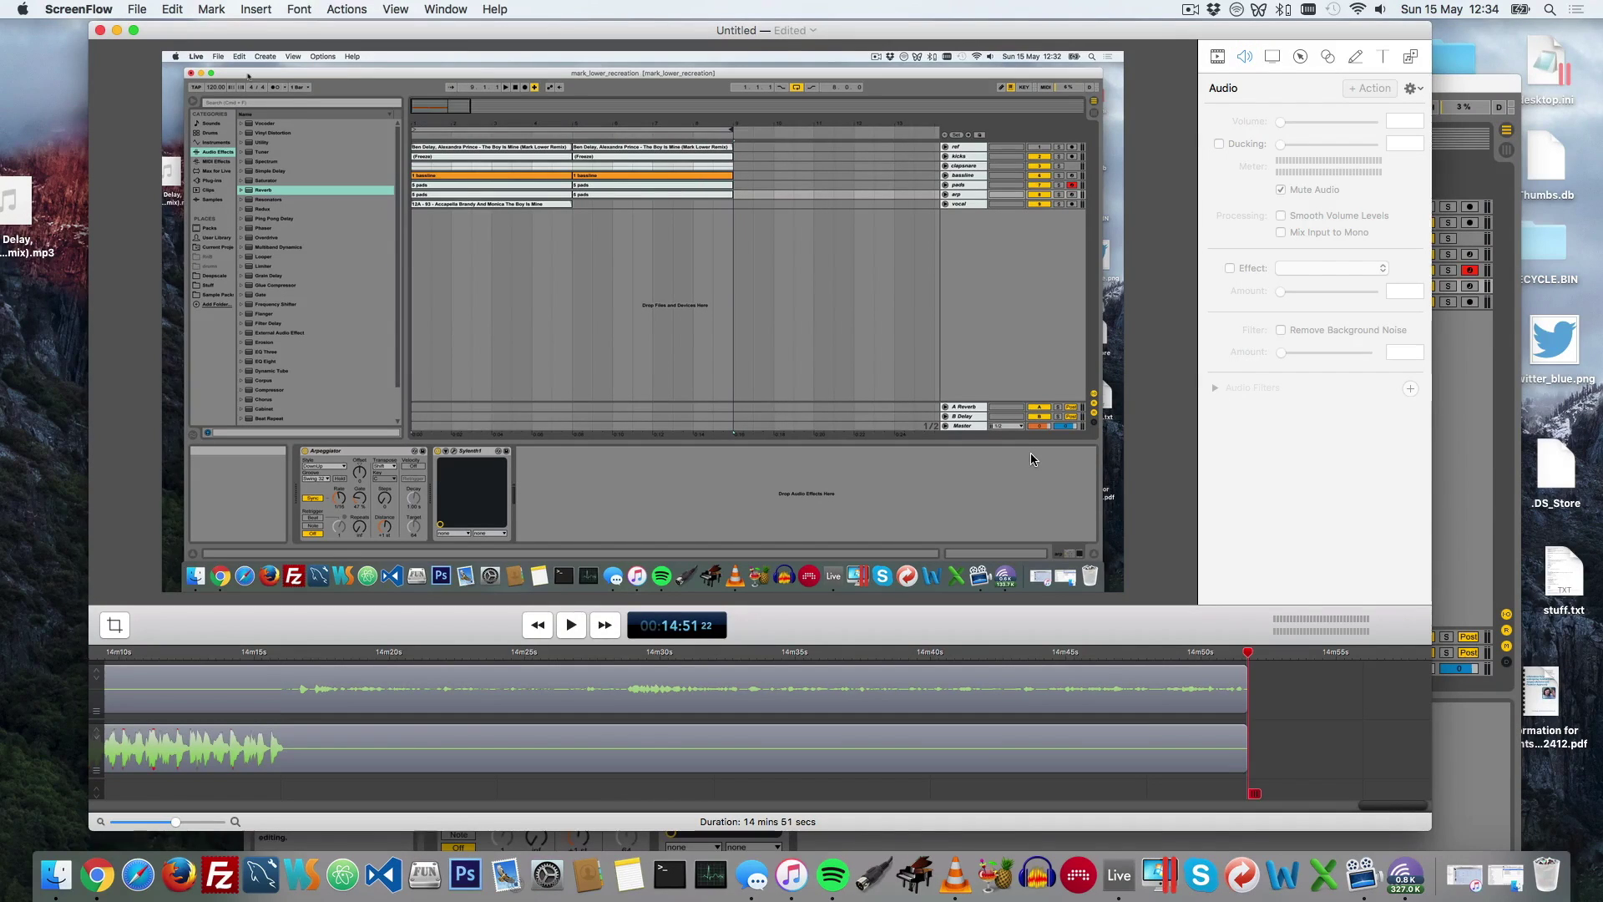
Step: Switch to Chrome, search Facebook for "deep" and open the Deepscale musician page
click(98, 876)
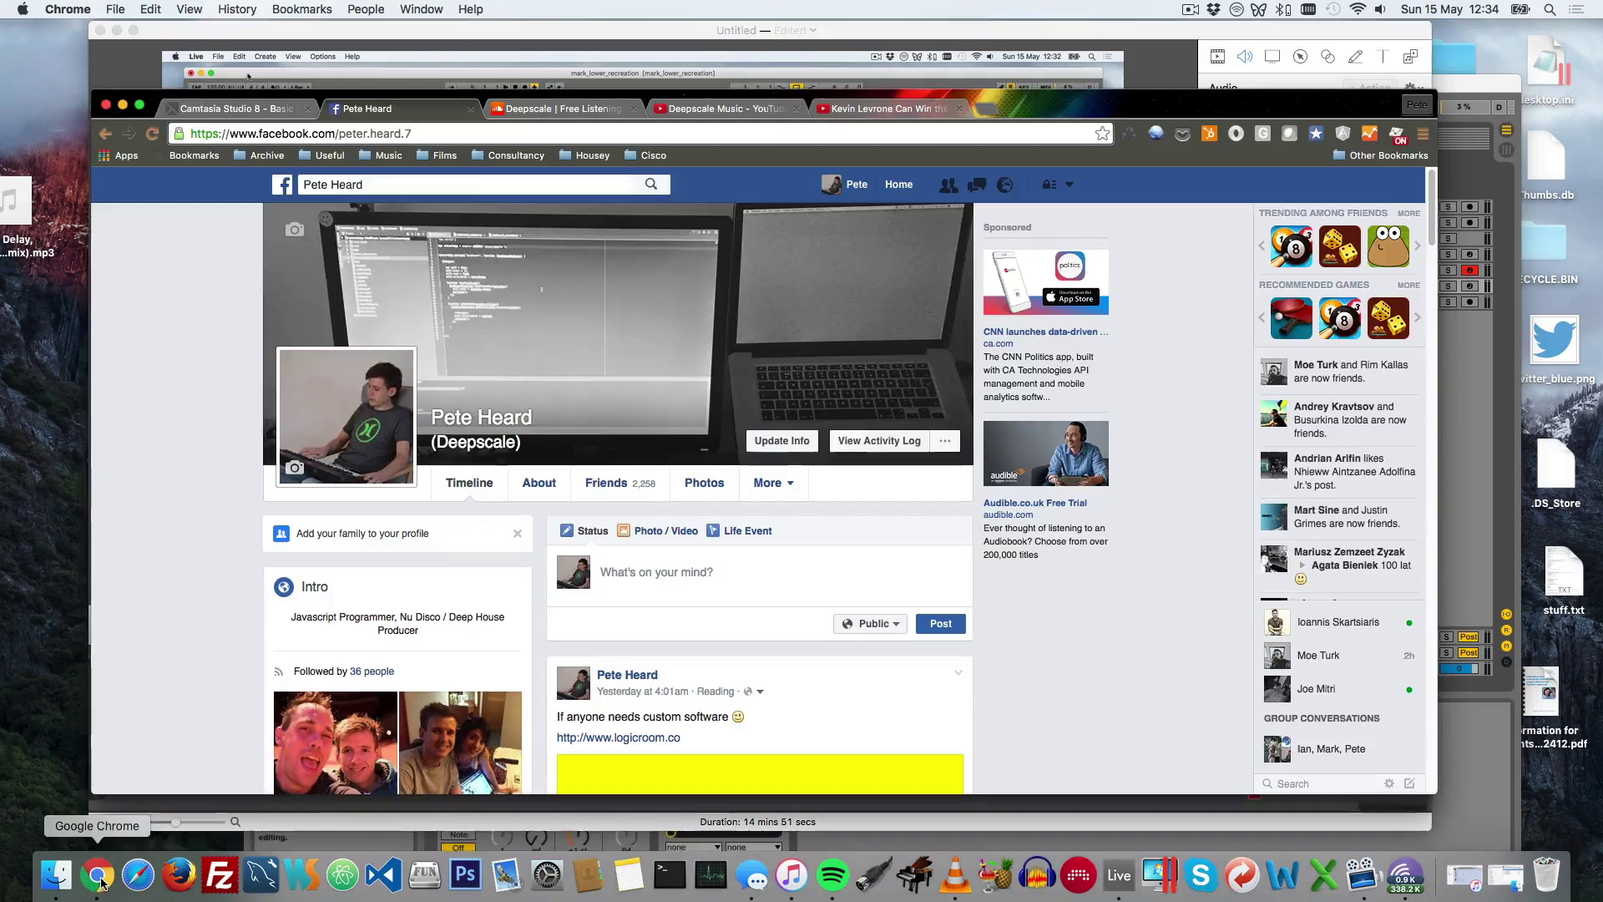
click(339, 179)
text(deep)
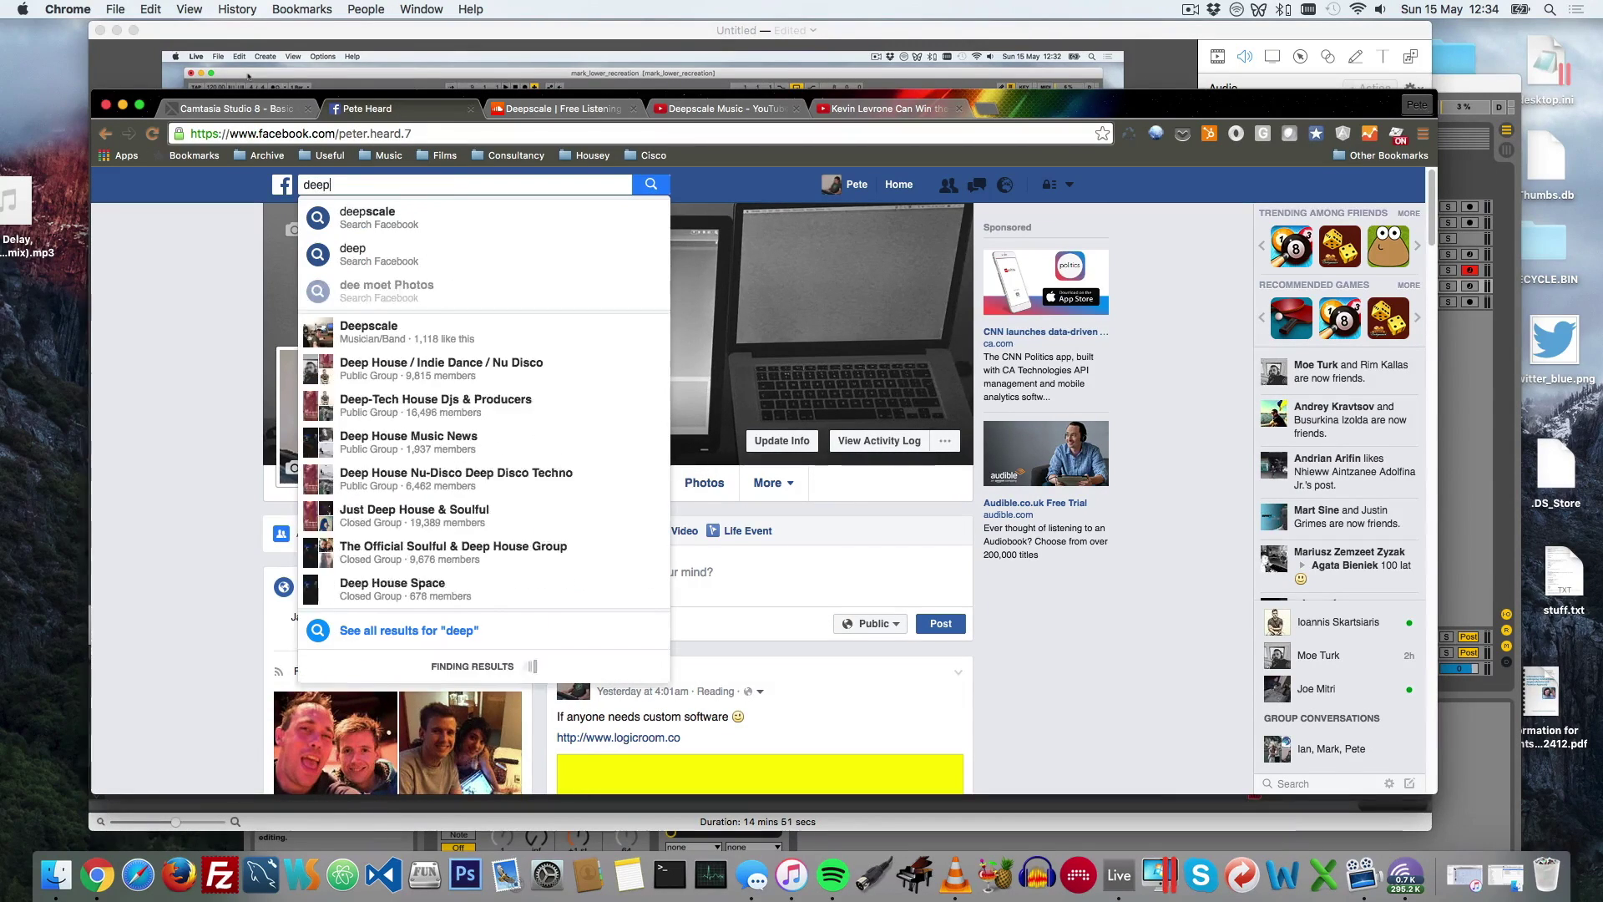
click(455, 334)
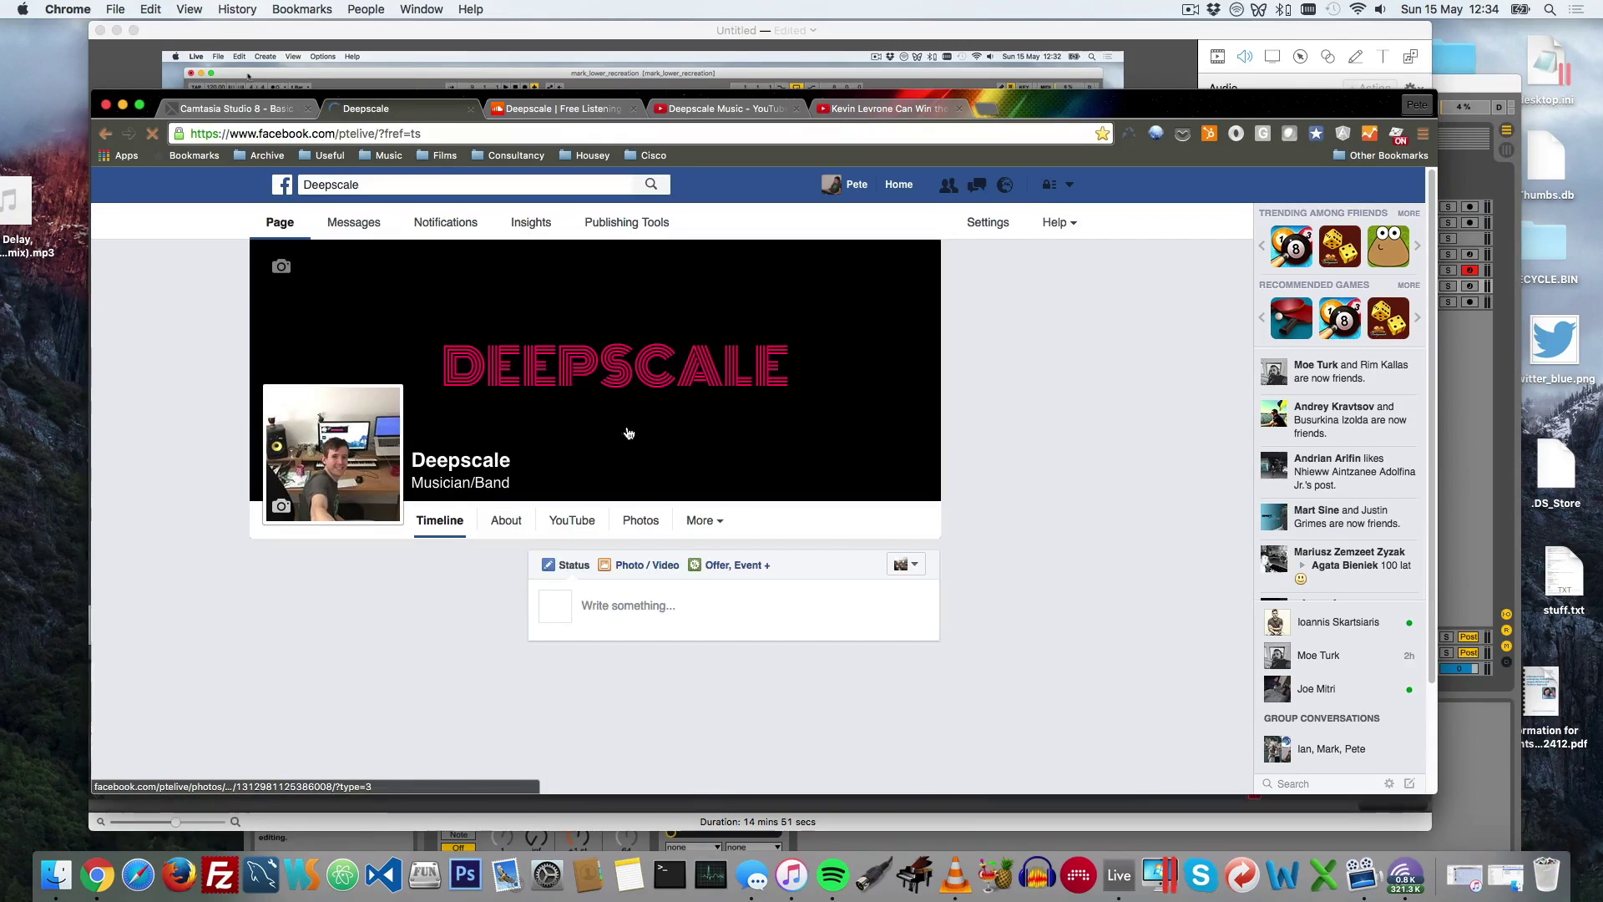
click(540, 109)
click(398, 112)
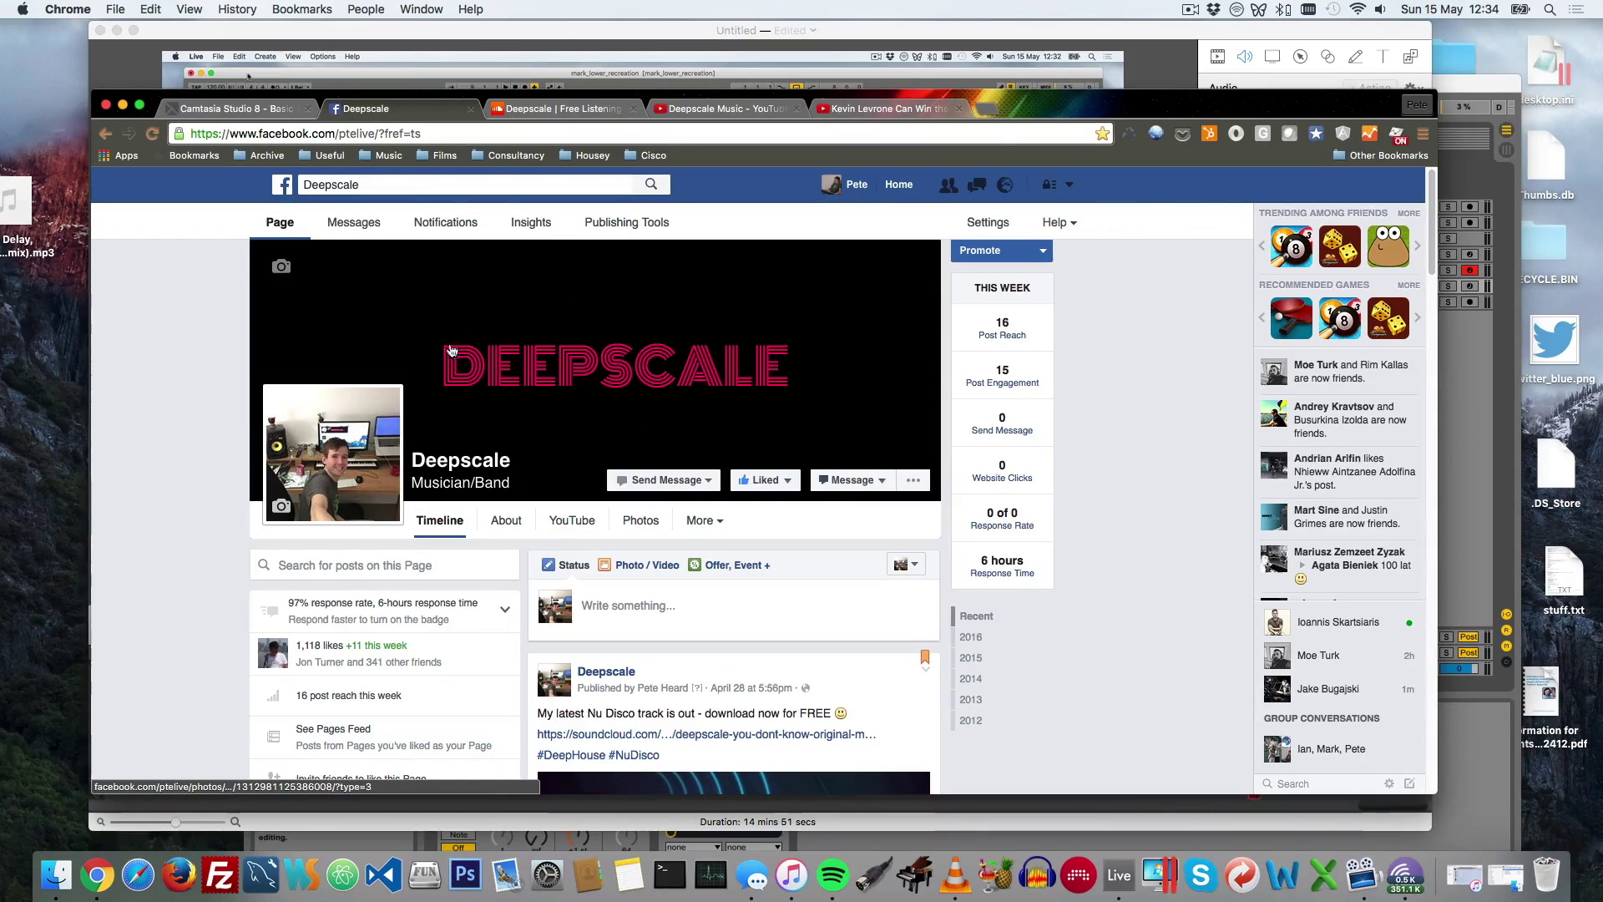
click(1103, 34)
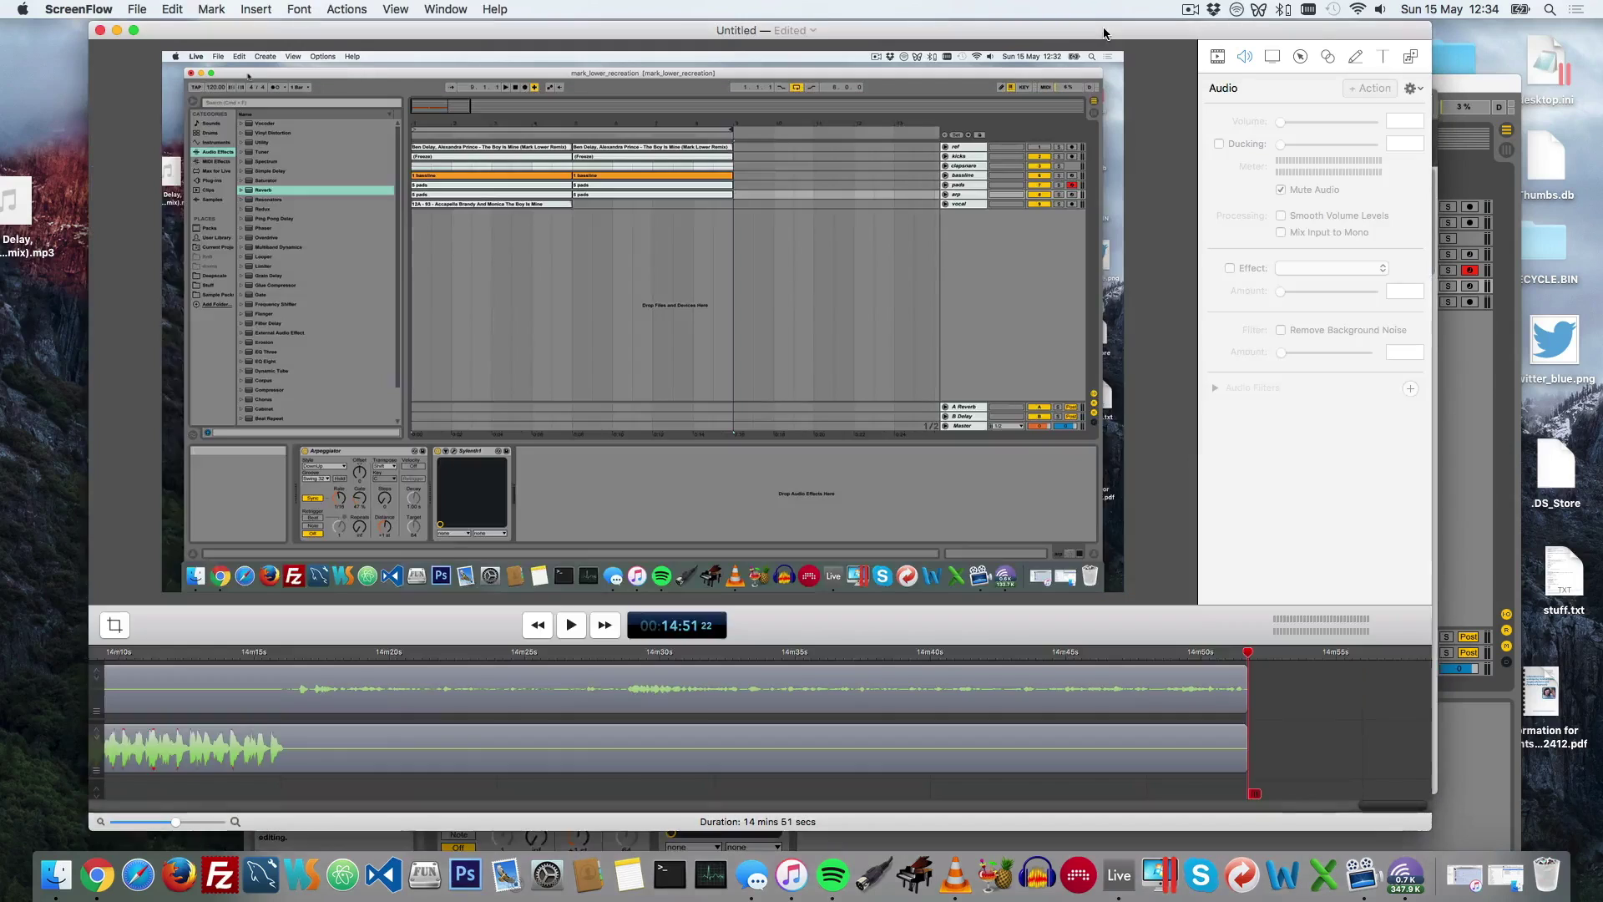
click(1195, 10)
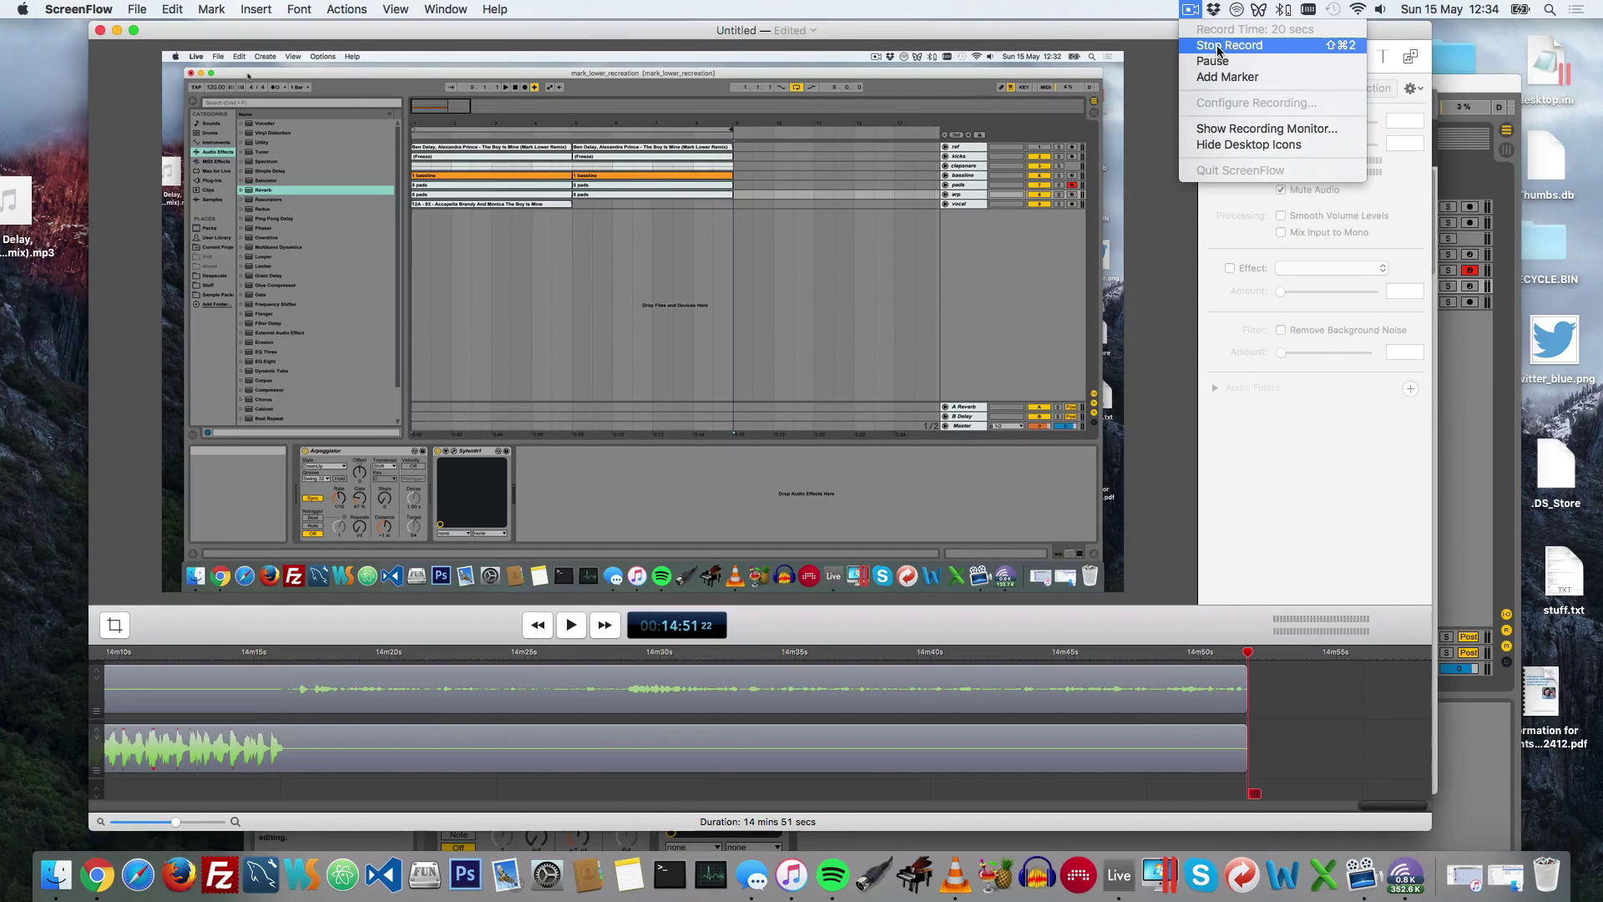